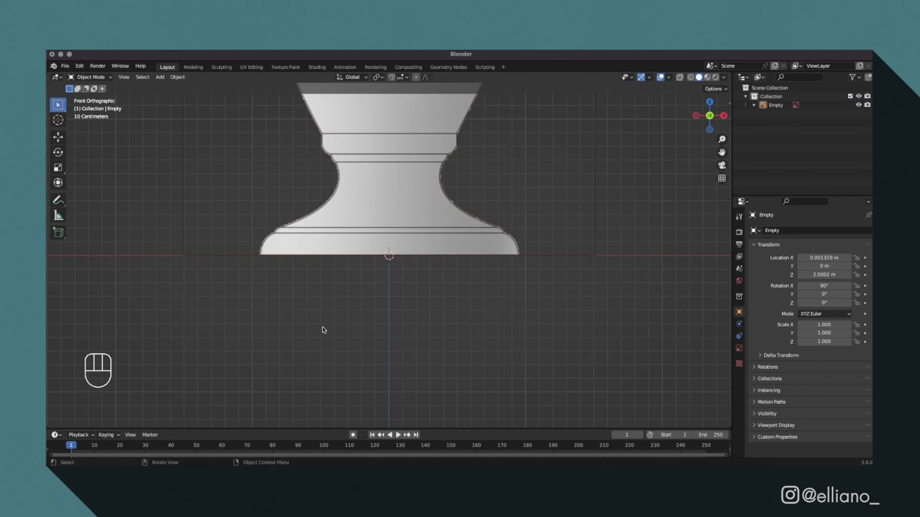
# Add a mesh circle at the world origin, at the foot of the trophy reference image.
pyautogui.moveTo(722, 152); pyautogui.dragTo(722, 218)
pyautogui.hotkey('shift', 'a')
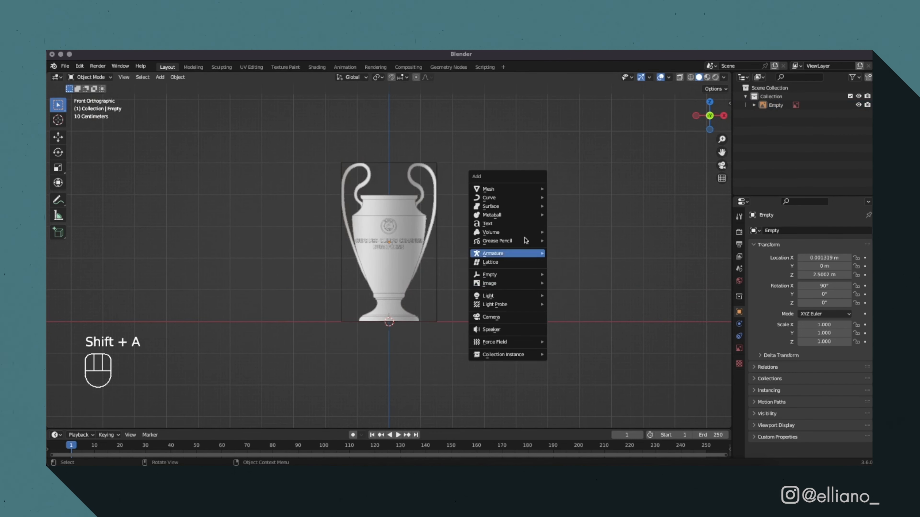
pyautogui.moveTo(525, 189)
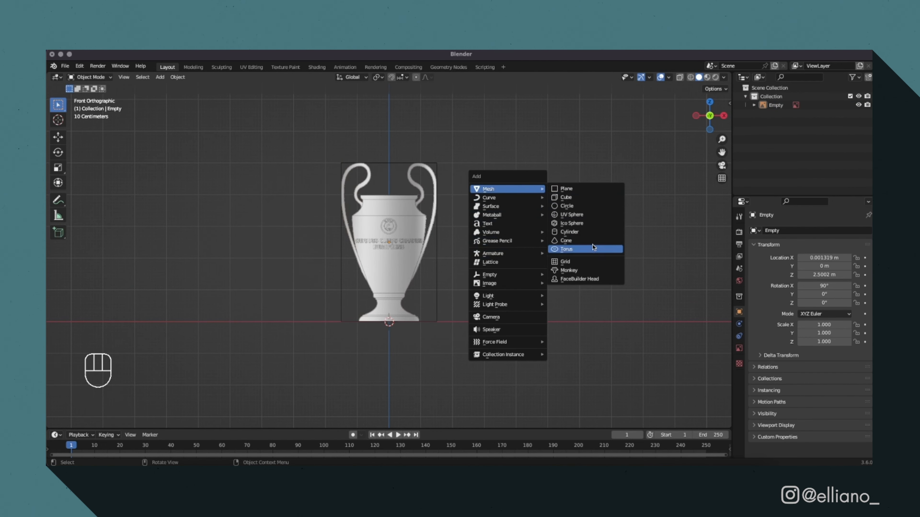
pyautogui.click(567, 206)
pyautogui.scroll(5, 470, 343)
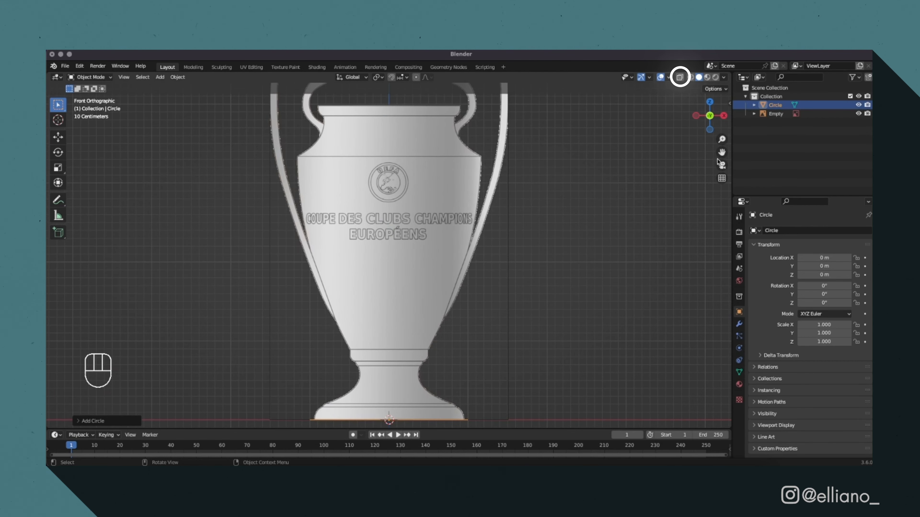
# Turn on X-ray display so the reference shows through the mesh around the trophy's foot.
pyautogui.moveTo(721, 155); pyautogui.dragTo(728, 62)
pyautogui.scroll(3, 593, 287)
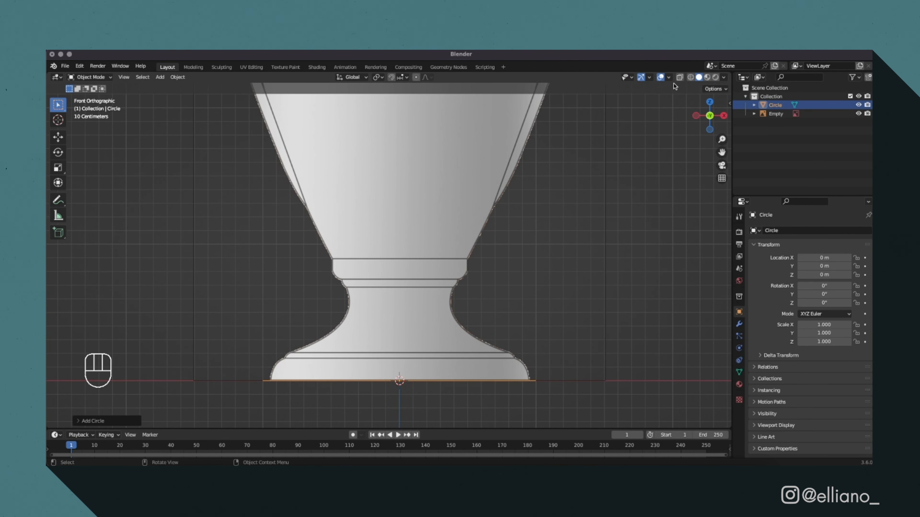
pyautogui.click(679, 77)
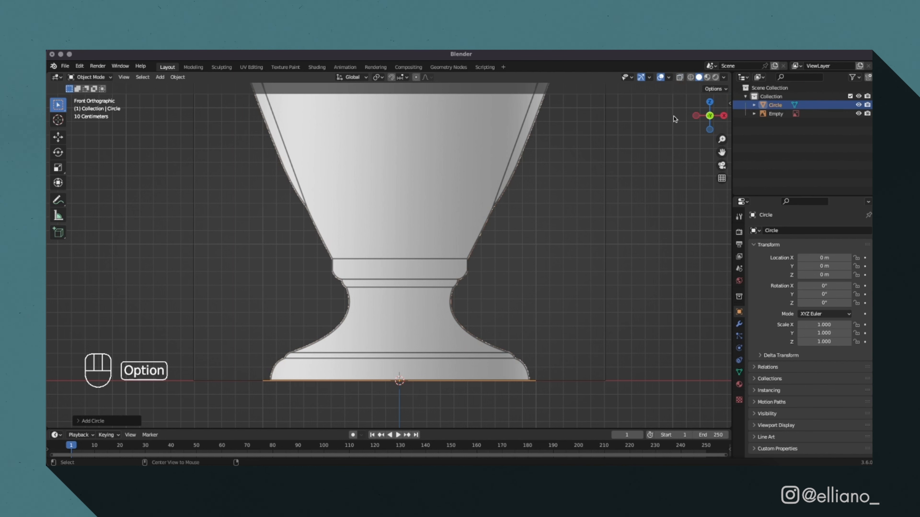
pyautogui.hotkey('alt', 'z')
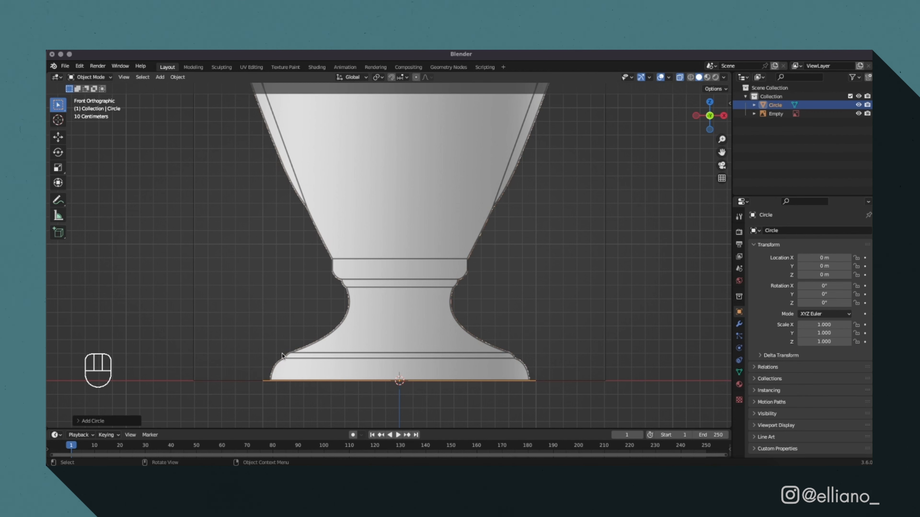
# Scale all of the circle's vertices to about 0.95 to match the width of the trophy's base.
pyautogui.press('Tab')
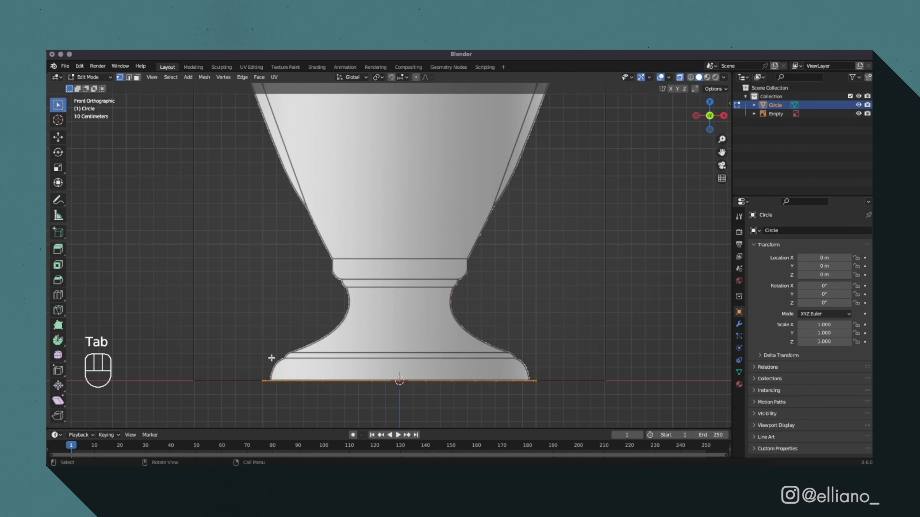
pyautogui.click(238, 367)
pyautogui.press('a')
pyautogui.press('s')
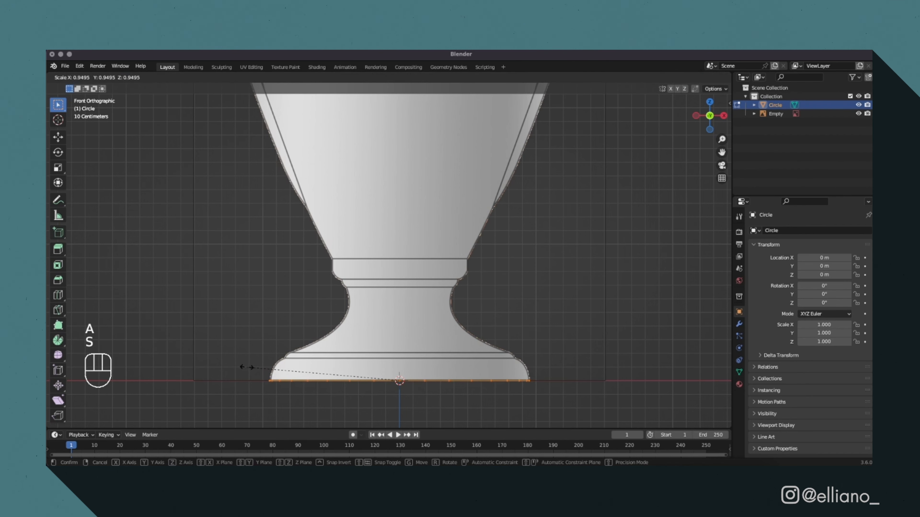
pyautogui.click(248, 366)
# Extrude the circle about 0.16 m up along Z to the base's first line and scale the new ring to about 0.89.
pyautogui.scroll(2, 702, 191)
pyautogui.moveTo(721, 152); pyautogui.dragTo(726, 21)
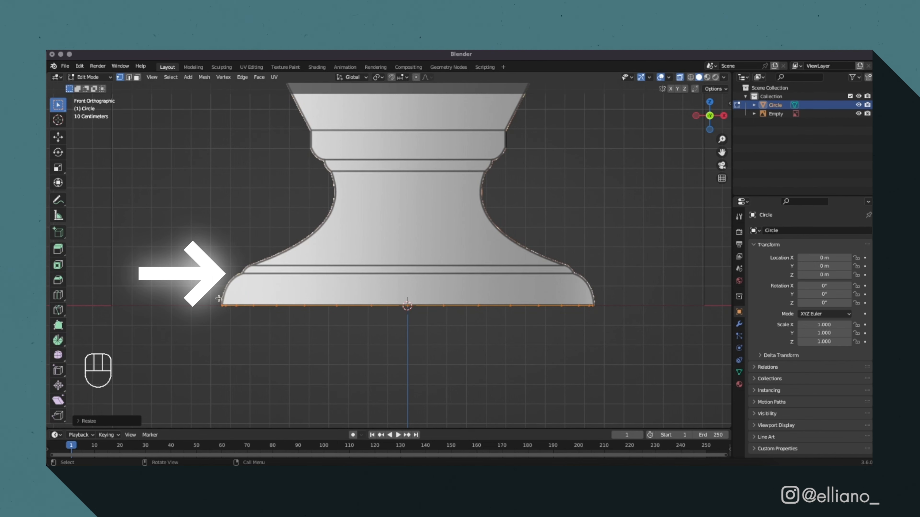
pyautogui.press('e')
pyautogui.press('z')
pyautogui.click(220, 267)
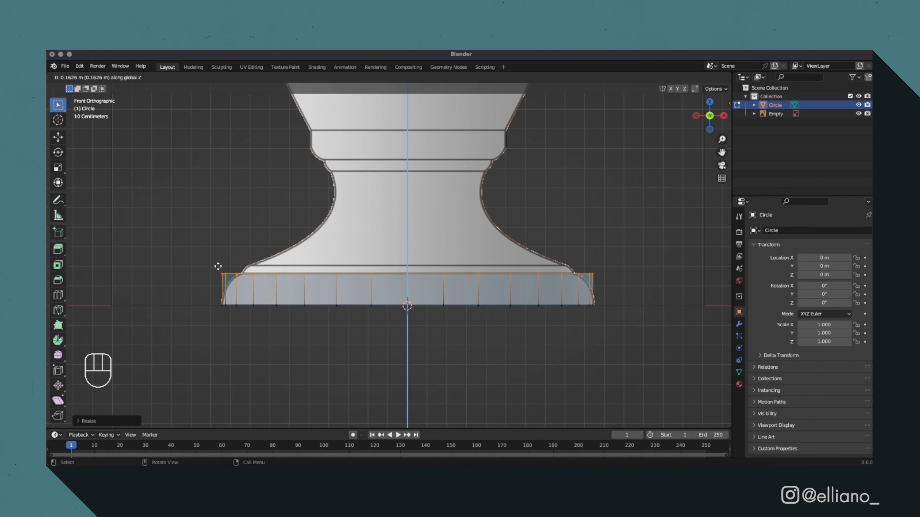
pyautogui.moveTo(209, 266); pyautogui.dragTo(603, 279)
pyautogui.press('s')
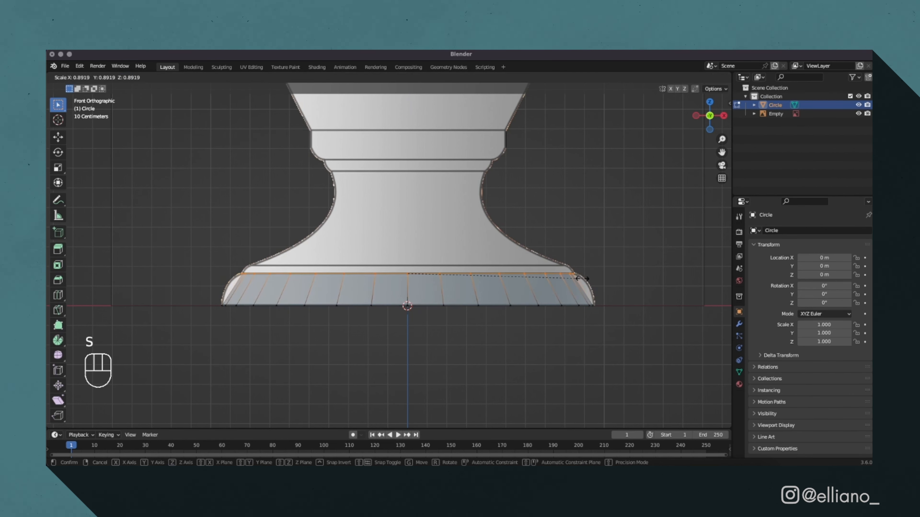
pyautogui.click(583, 278)
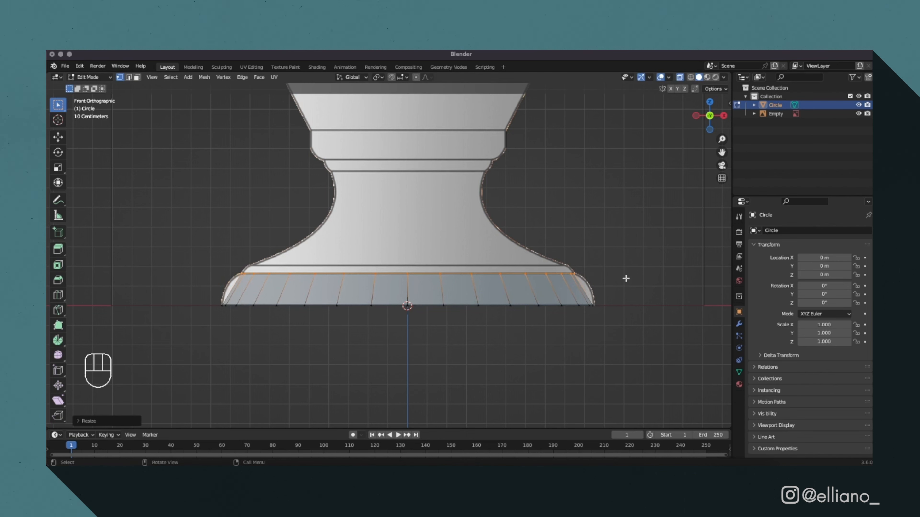
# Add a loop cut to the base band, slide it slightly upward and scale it to about 1.04 to follow the curve.
pyautogui.press('super')
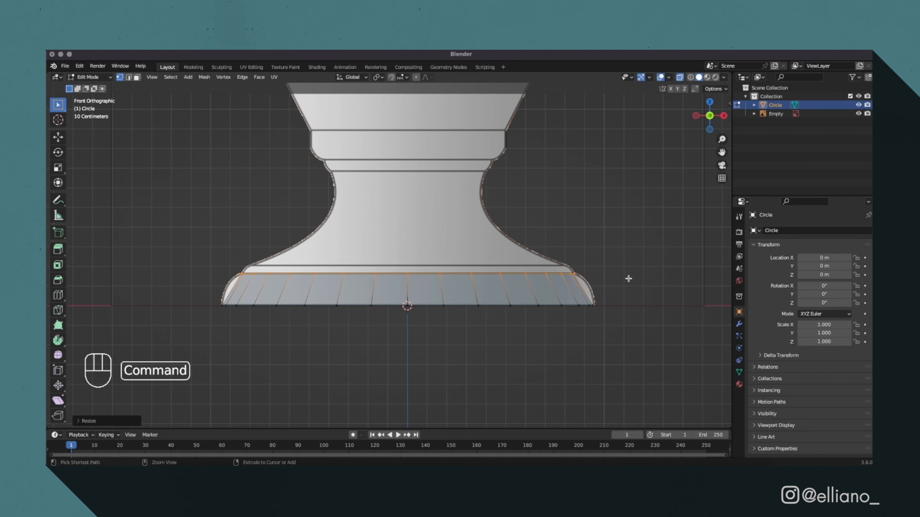
pyautogui.press('super+r')
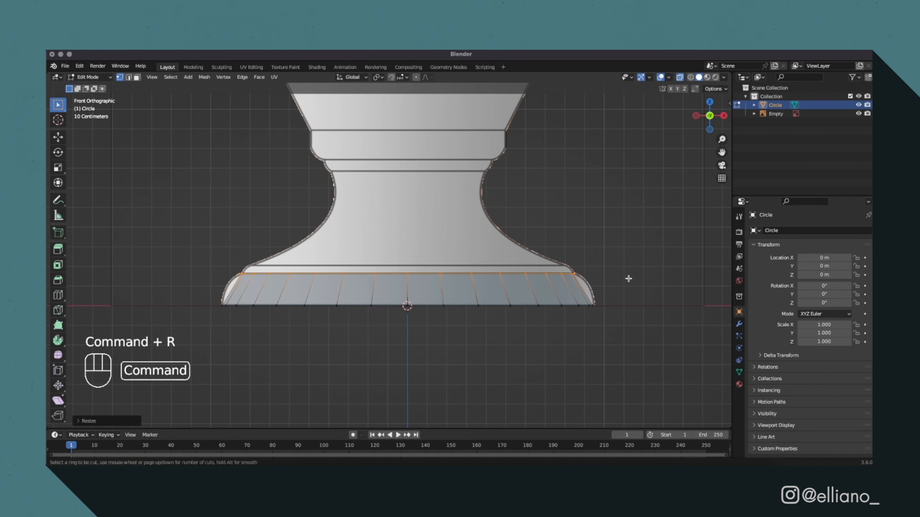
pyautogui.click(582, 290)
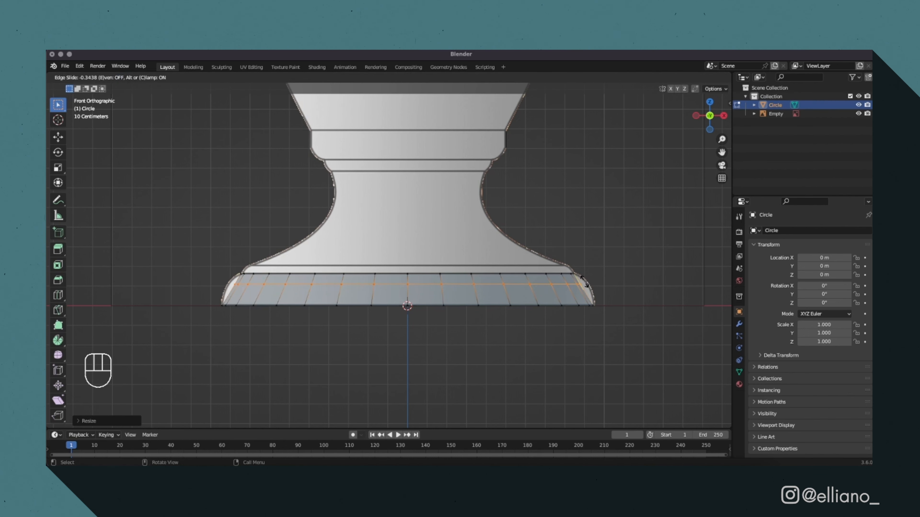
pyautogui.click(583, 281)
pyautogui.press('s')
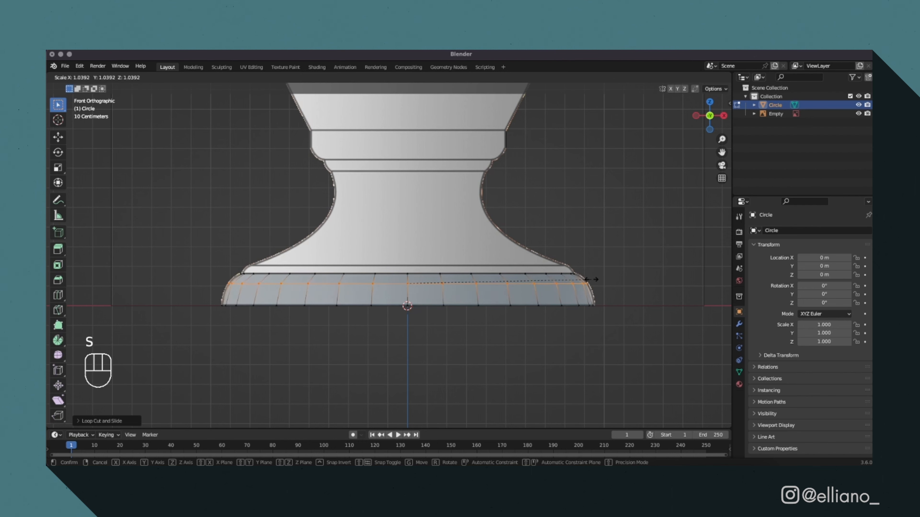
pyautogui.click(591, 280)
# Add a second loop cut close to the base band's upper edge and scale it outward to the reference outline.
pyautogui.press('super+r')
pyautogui.click(583, 269)
pyautogui.click(581, 271)
pyautogui.press('s')
pyautogui.click(587, 271)
# Add a loop cut in the lower part of the base band and scale it slightly outward to the outline.
pyautogui.moveTo(211, 301); pyautogui.dragTo(667, 325)
pyautogui.press('super+r')
pyautogui.click(560, 297)
pyautogui.click(561, 296)
pyautogui.press('s')
pyautogui.click(565, 295)
# Extrude the base's top ring up along Z to the second line, then scale and move it to fit the outline.
pyautogui.moveTo(187, 255); pyautogui.dragTo(614, 276)
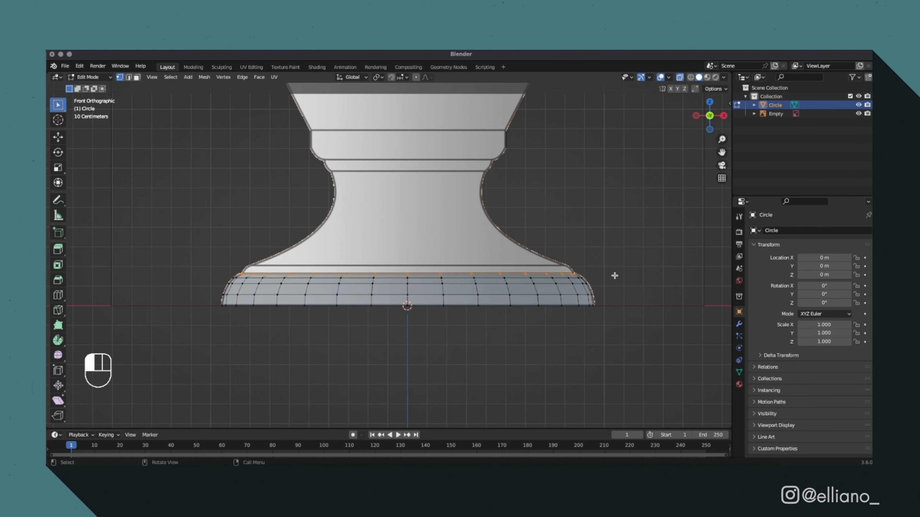
pyautogui.press('e')
pyautogui.press('z')
pyautogui.click(612, 264)
pyautogui.press('s')
pyautogui.click(270, 264)
pyautogui.press('g')
pyautogui.press('z')
pyautogui.click(266, 266)
# Add a loop cut in the narrow band above the base and scale it to about 1.01 to round the edge.
pyautogui.press('super+r')
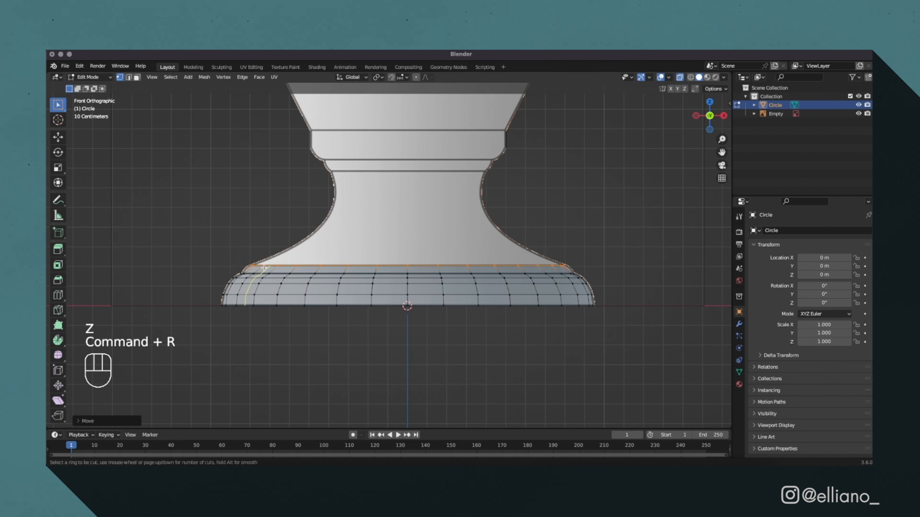
pyautogui.click(262, 268)
pyautogui.click(262, 268)
pyautogui.press('s')
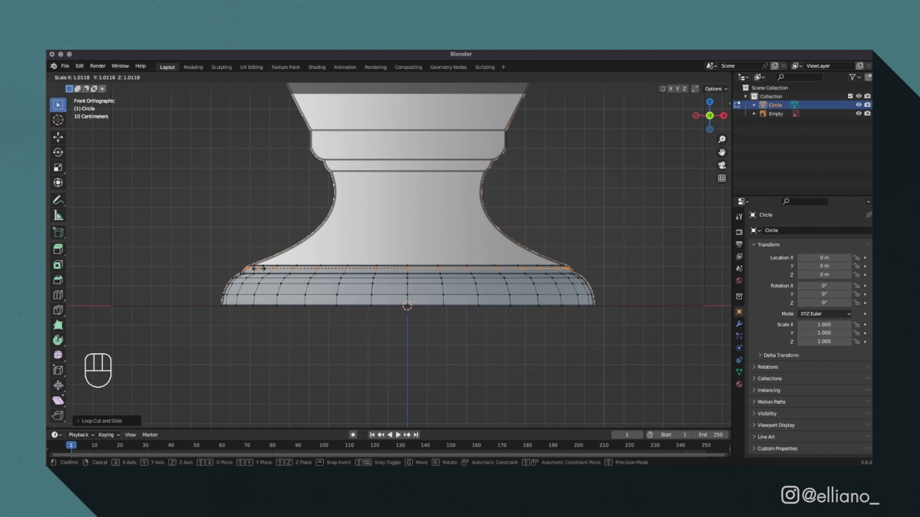
pyautogui.click(254, 267)
# Extrude the top ring straight up along Z to the upper end of the neck and add six evenly spaced loop cuts.
pyautogui.press('e')
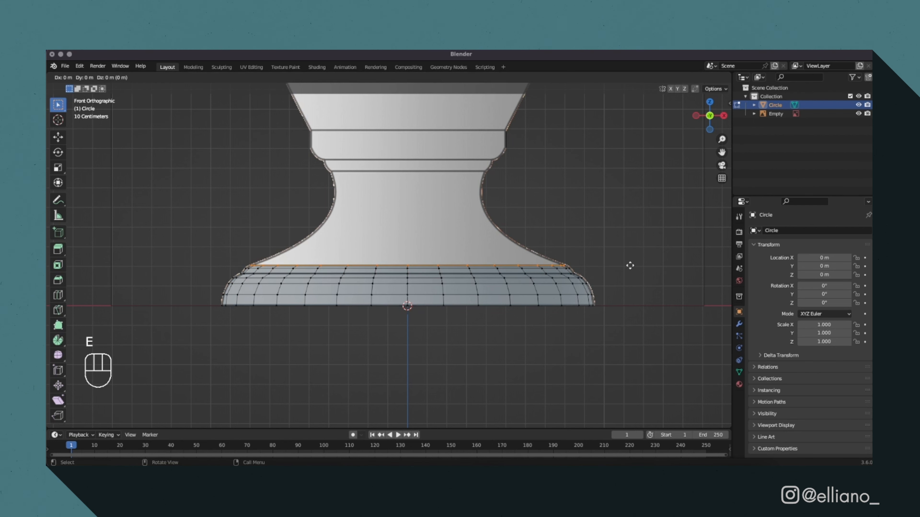
pyautogui.press('z')
pyautogui.click(617, 170)
pyautogui.press('super+r')
pyautogui.scroll(5, 531, 197)
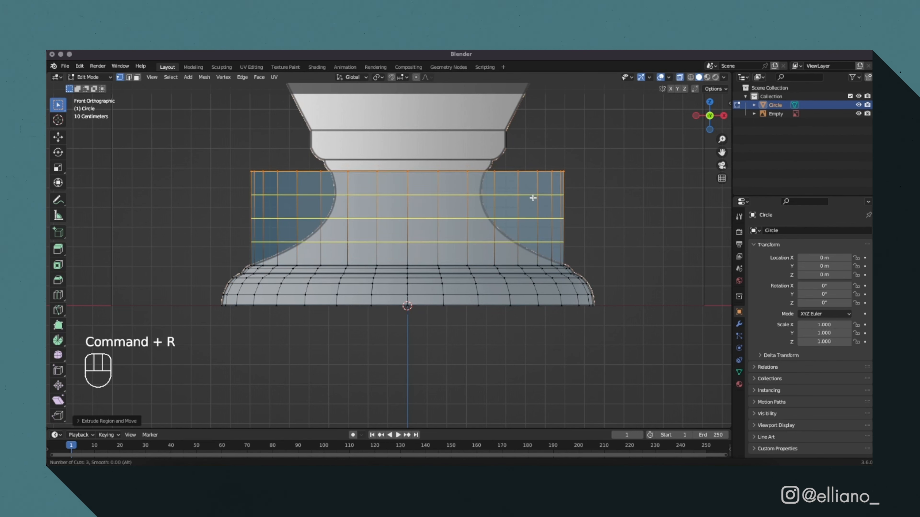
pyautogui.click(533, 198)
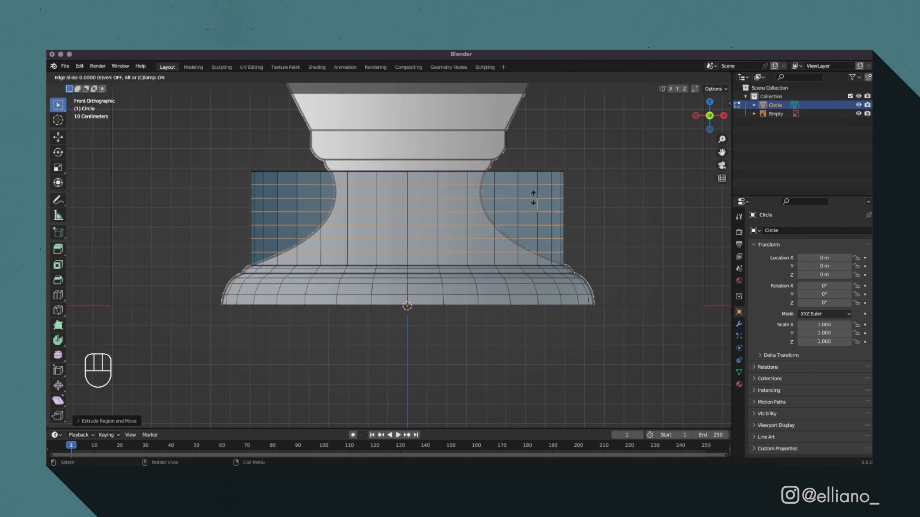
pyautogui.click(534, 198)
# Scale the three uppermost rings of the neck section inward to match the reference outline.
pyautogui.moveTo(227, 160); pyautogui.dragTo(579, 176)
pyautogui.press('s')
pyautogui.click(492, 172)
pyautogui.moveTo(243, 181); pyautogui.dragTo(591, 199)
pyautogui.press('s')
pyautogui.click(493, 191)
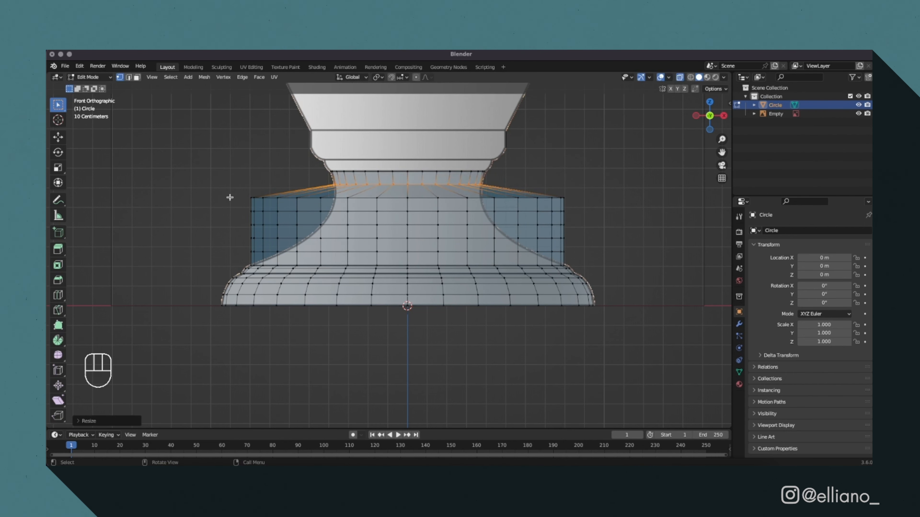
pyautogui.moveTo(239, 193); pyautogui.dragTo(575, 212)
pyautogui.press('s')
pyautogui.click(501, 207)
# Scale the four remaining lower neck rings inward one by one to follow the flaring foot outline.
pyautogui.moveTo(245, 208); pyautogui.dragTo(575, 216)
pyautogui.press('s')
pyautogui.click(492, 221)
pyautogui.moveTo(240, 222); pyautogui.dragTo(576, 232)
pyautogui.press('s')
pyautogui.click(501, 231)
pyautogui.moveTo(241, 233); pyautogui.dragTo(580, 242)
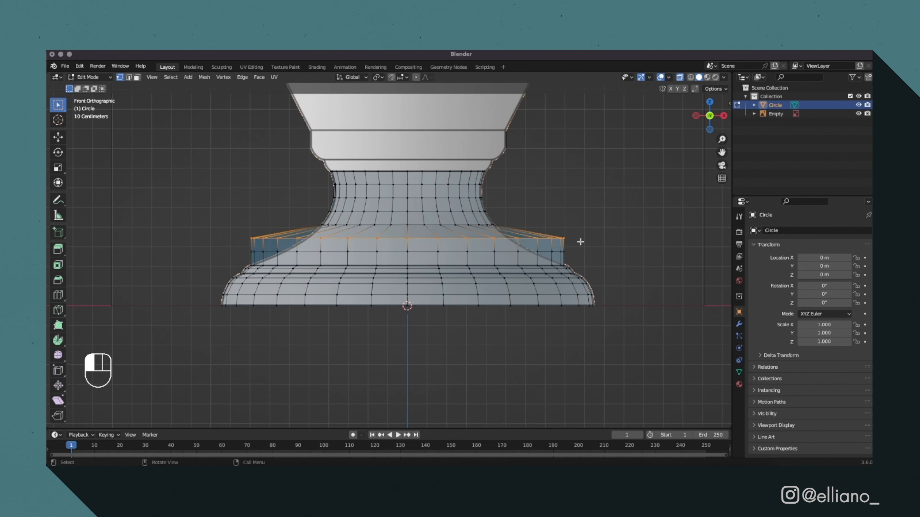
pyautogui.press('s')
pyautogui.click(501, 242)
pyautogui.moveTo(244, 248); pyautogui.dragTo(566, 269)
pyautogui.press('s')
pyautogui.click(536, 268)
# Inspect the foot's shape from an angle in Object Mode with X-ray off.
pyautogui.click(577, 187)
pyautogui.hotkey('alt', 'z')
pyautogui.press('Tab')
pyautogui.moveTo(632, 178); pyautogui.dragTo(247, 210, button='middle')
# Set the viewport to the orthographic back view and resume editing the circle mesh with X-ray on.
pyautogui.click(708, 113)
pyautogui.press('Tab')
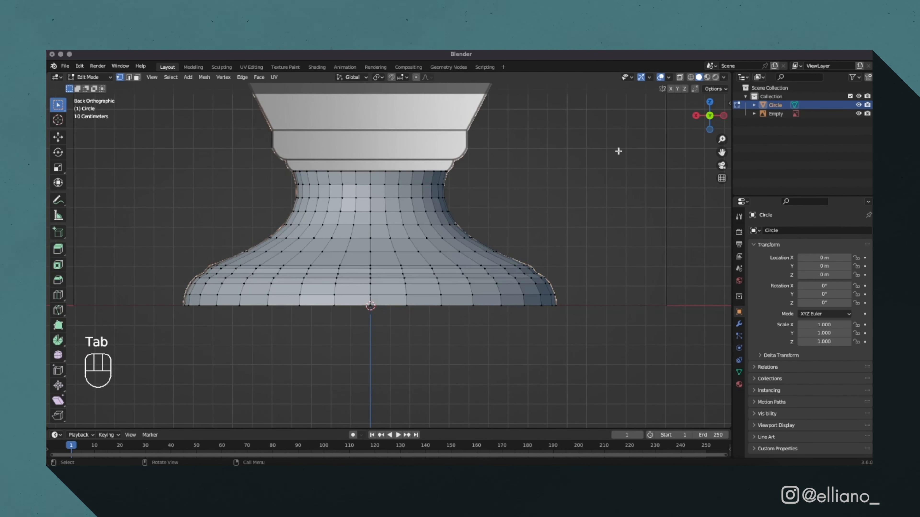
pyautogui.hotkey('alt', 'z')
pyautogui.scroll(1, 208, 195)
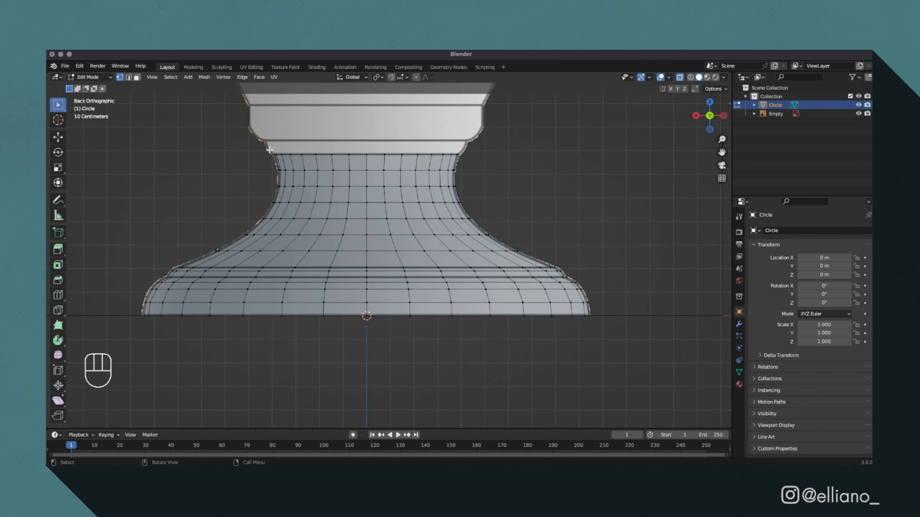
# Extrude the neck's top ring in place and scale it slightly outward to form a small ledge.
pyautogui.moveTo(266, 149); pyautogui.dragTo(489, 164)
pyautogui.moveTo(722, 152); pyautogui.dragTo(732, 217)
pyautogui.press('e')
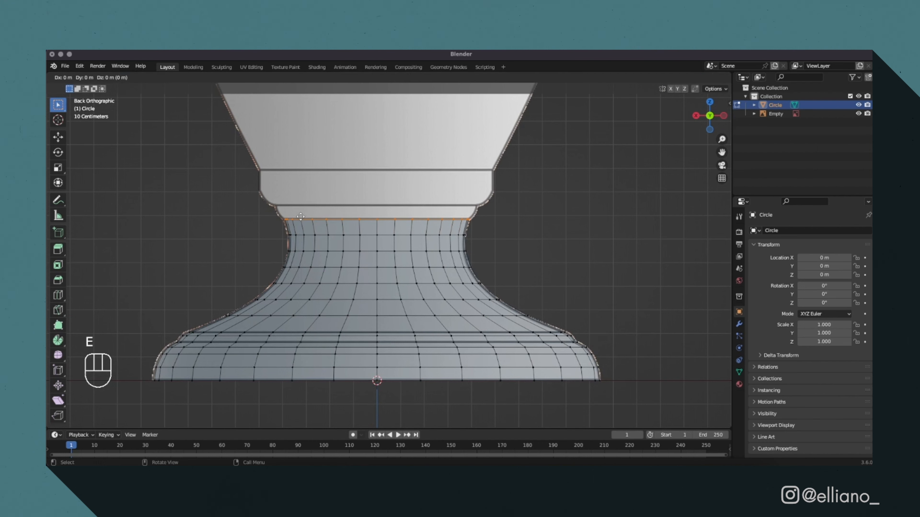
pyautogui.press('s')
pyautogui.click(299, 217)
# Extrude the ledge ring about 0.055 m up along Z and scale it outward to the underside of the collar.
pyautogui.press('e')
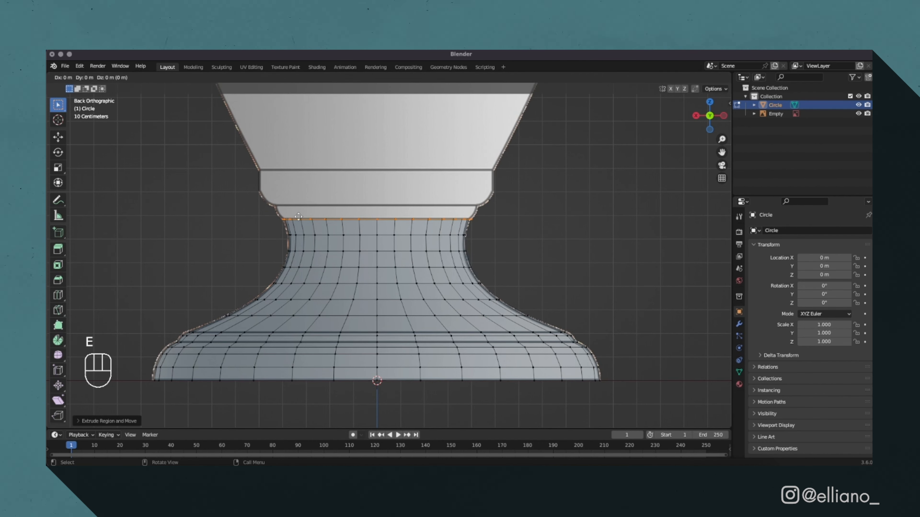
pyautogui.press('z')
pyautogui.click(294, 204)
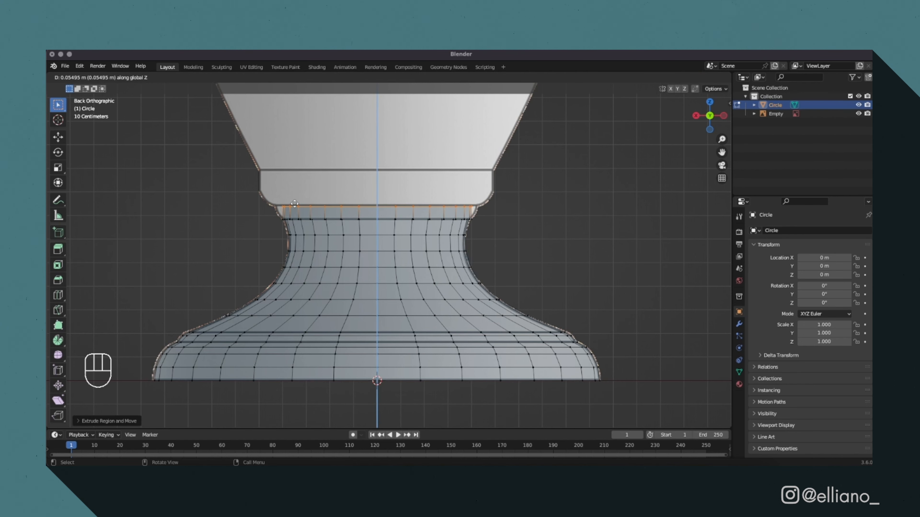
pyautogui.press('s')
pyautogui.click(287, 202)
# Add a loop cut near the lower edge of the new band and scale it to about 1.005.
pyautogui.press('super+r')
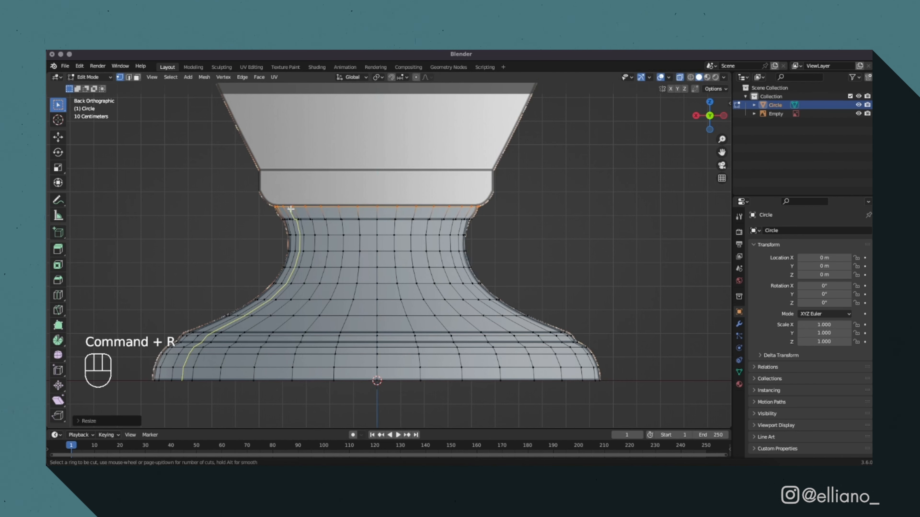
pyautogui.click(293, 210)
pyautogui.click(297, 217)
pyautogui.press('s')
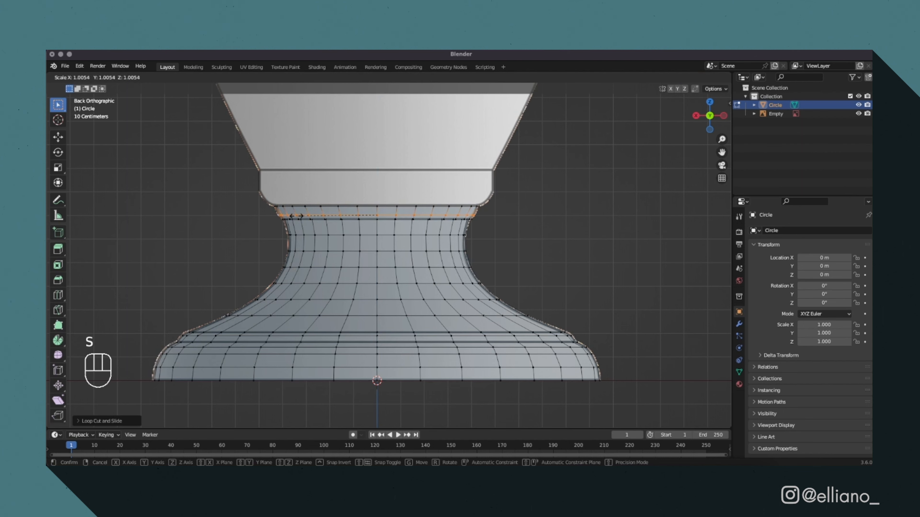
pyautogui.click(295, 216)
# Scale the ring under the collar slightly outward and extrude it up along Z to the collar's top line.
pyautogui.keyDown('alt'); pyautogui.click(269, 200); pyautogui.keyUp('alt')
pyautogui.press('s')
pyautogui.click(512, 204)
pyautogui.press('e')
pyautogui.press('z')
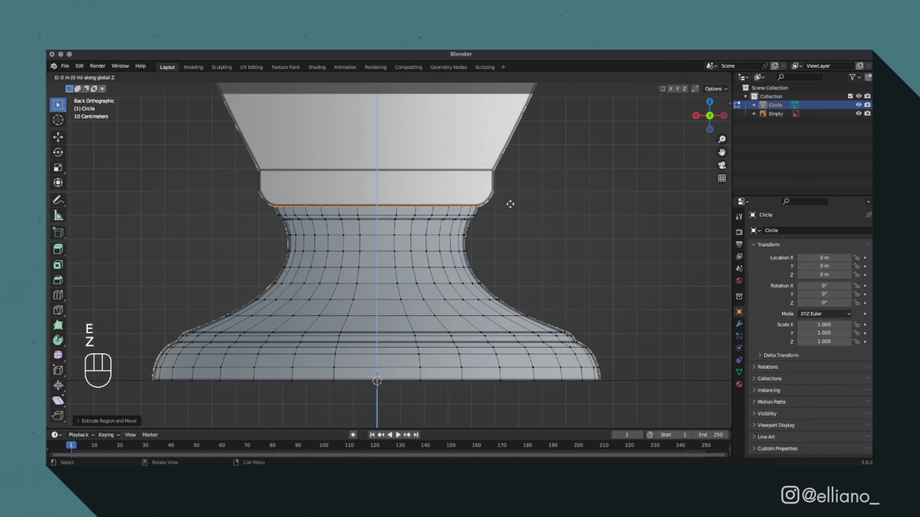
pyautogui.click(506, 168)
# Add a loop cut to the collar, then scale the collar geometry and move it along Z to fit the outline.
pyautogui.press('super+r')
pyautogui.click(499, 174)
pyautogui.click(499, 179)
pyautogui.press('s')
pyautogui.click(512, 191)
pyautogui.press('g')
pyautogui.press('z')
pyautogui.click(534, 169)
# Add another loop cut near the collar's rounded lower edge and scale it to the reference outline.
pyautogui.press('super+r')
pyautogui.press('s')
pyautogui.click(523, 205)
pyautogui.click(523, 205)
# Select the collar's top edge ring, extrude it, and scale the new ring inward to about 0.987.
pyautogui.scroll(2, 257, 164)
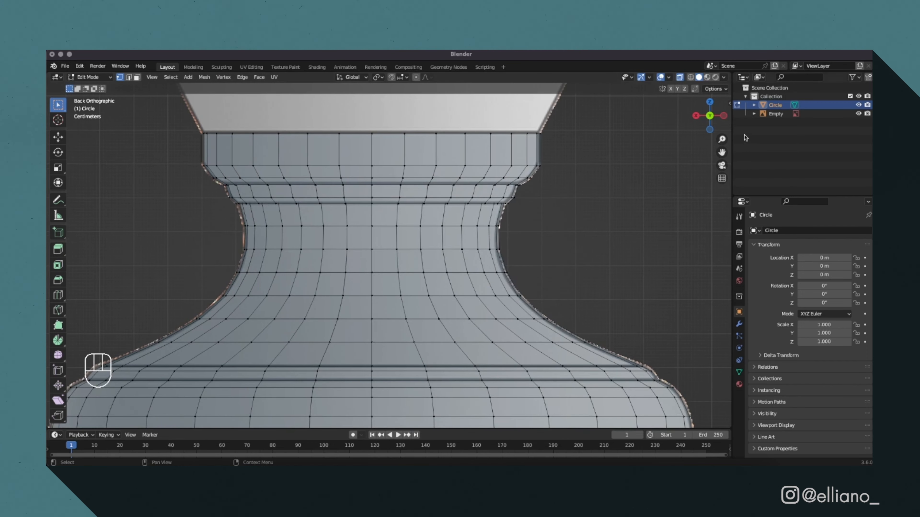
pyautogui.moveTo(722, 152); pyautogui.dragTo(177, 257)
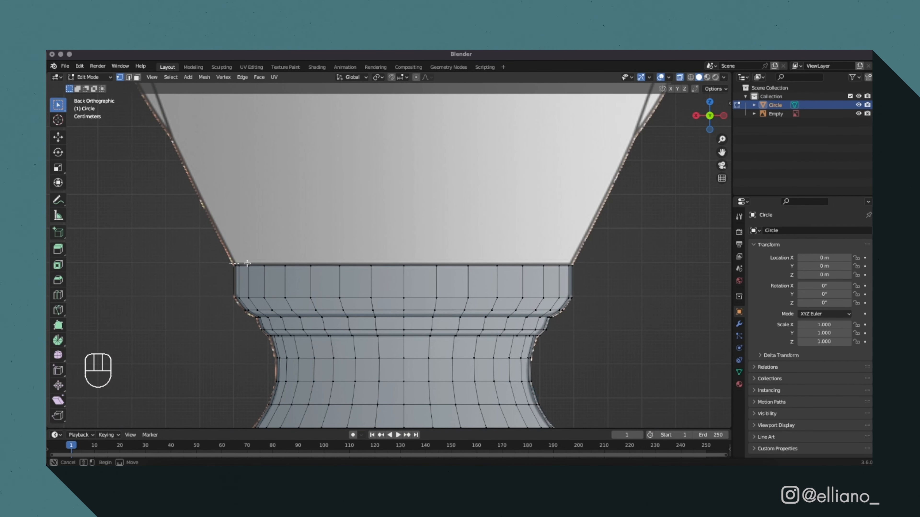
pyautogui.keyDown('alt'); pyautogui.click(573, 265); pyautogui.keyUp('alt')
pyautogui.press('e')
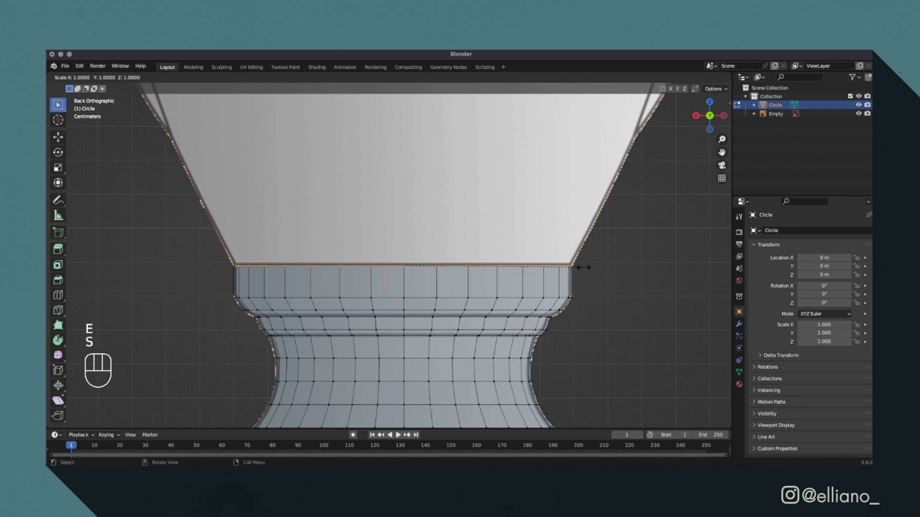
pyautogui.press('shift')
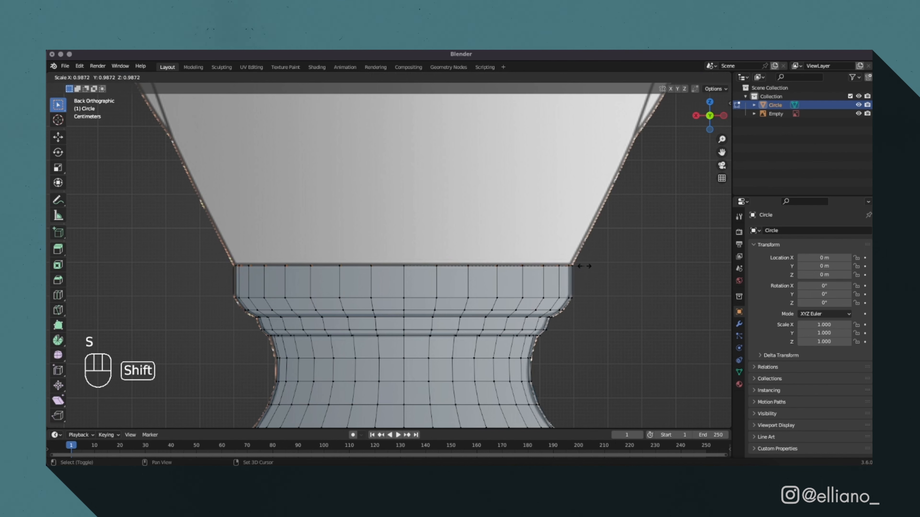
pyautogui.click(590, 264)
pyautogui.scroll(-6, 633, 252)
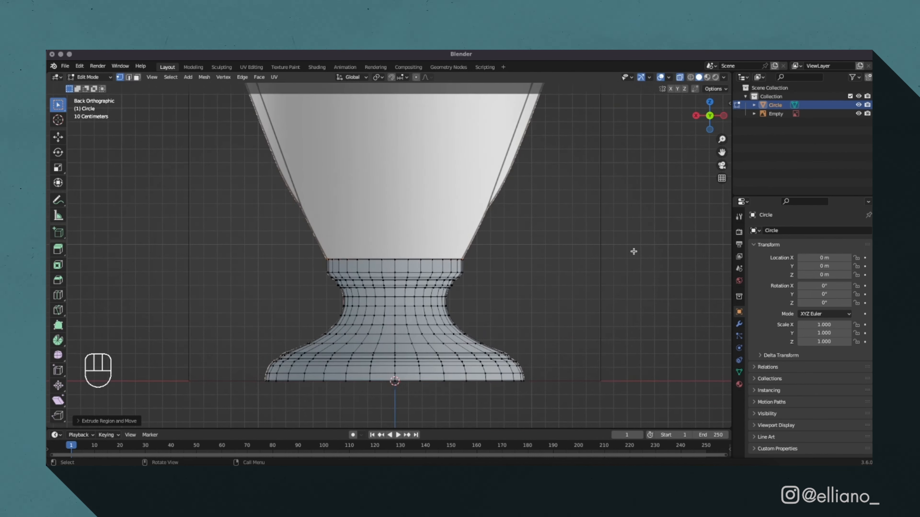
# Extrude the ring above the collar up along Z to form the cup body and scale it to the reference outline.
pyautogui.press('e')
pyautogui.press('z')
pyautogui.click(609, 392)
pyautogui.press('s')
pyautogui.press('s')
pyautogui.click(402, 364)
# Add loop cuts along the cup body and scale each ring to follow the curved reference outline.
pyautogui.click(709, 115)
pyautogui.press('super+r')
pyautogui.scroll(8, 424, 207)
pyautogui.doubleClick(425, 207)
pyautogui.press('s')
pyautogui.click(520, 226)
pyautogui.press('s')
pyautogui.click(483, 271)
pyautogui.press('s')
pyautogui.click(489, 310)
pyautogui.press('s')
pyautogui.click(480, 345)
# Extrude the cup body's upper ring along Z to form the neck and scale it to the reference.
pyautogui.click(291, 174)
pyautogui.scroll(3, 428, 174)
pyautogui.press('e')
pyautogui.press('z')
pyautogui.click(605, 145)
pyautogui.press('s')
pyautogui.click(536, 160)
# Add loop cuts between shoulder and neck and scale the rings to the concave reference outline.
pyautogui.press('super+r')
pyautogui.press('s')
pyautogui.moveTo(216, 236); pyautogui.dragTo(514, 249)
pyautogui.press('s')
pyautogui.click(527, 263)
# Extrude and scale the neck's top ring outward, then extrude it up along Z to form the rim.
pyautogui.moveTo(239, 191); pyautogui.dragTo(487, 203)
pyautogui.press('e')
pyautogui.press('s')
pyautogui.click(375, 184)
pyautogui.press('e')
pyautogui.press('z')
pyautogui.click(371, 167)
# Add loop cuts to the rim, scale them to the outline, and return to Object Mode with X-ray off.
pyautogui.press('super+r')
pyautogui.press('s')
pyautogui.press('super+r')
pyautogui.press('s')
pyautogui.press('Tab')
pyautogui.hotkey('alt', 'z')
pyautogui.moveTo(489, 308); pyautogui.dragTo(355, 314, button='middle')
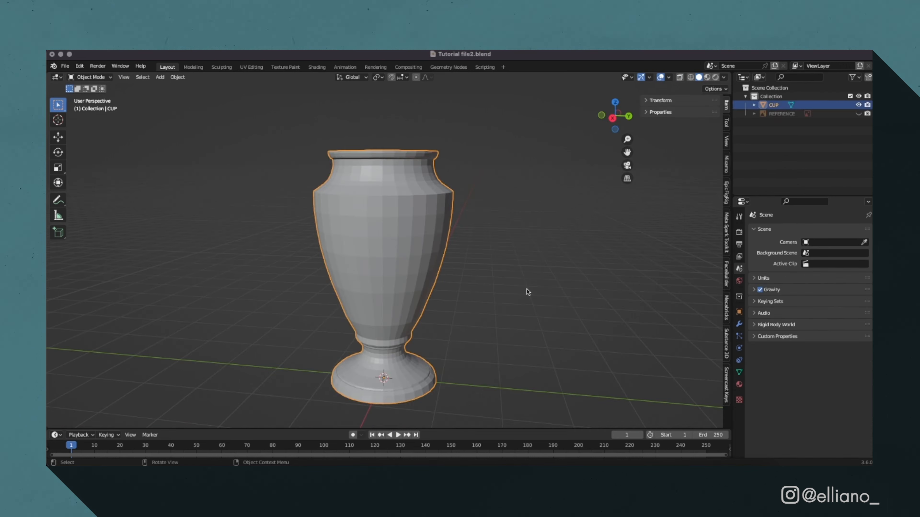
pyautogui.click(528, 290)
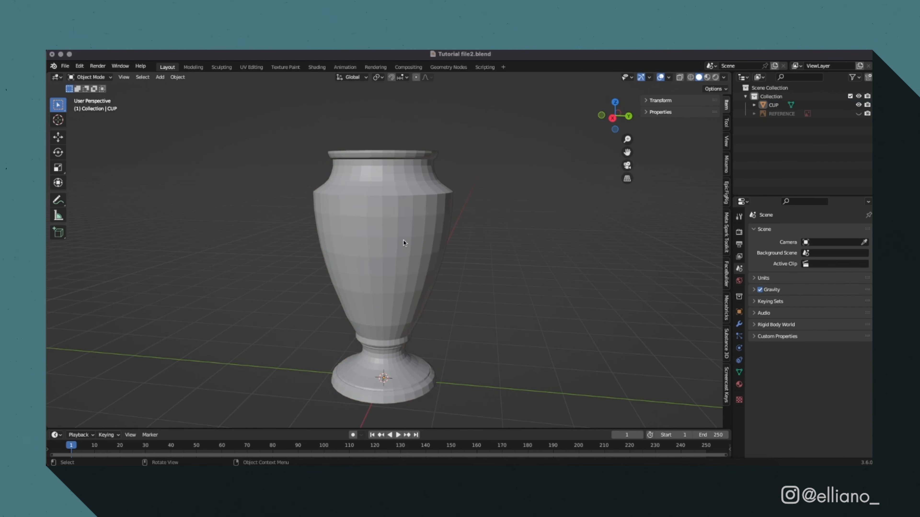
# Apply Shade Auto Smooth to the cup and deselect it.
pyautogui.click(424, 243)
pyautogui.rightClick(423, 244)
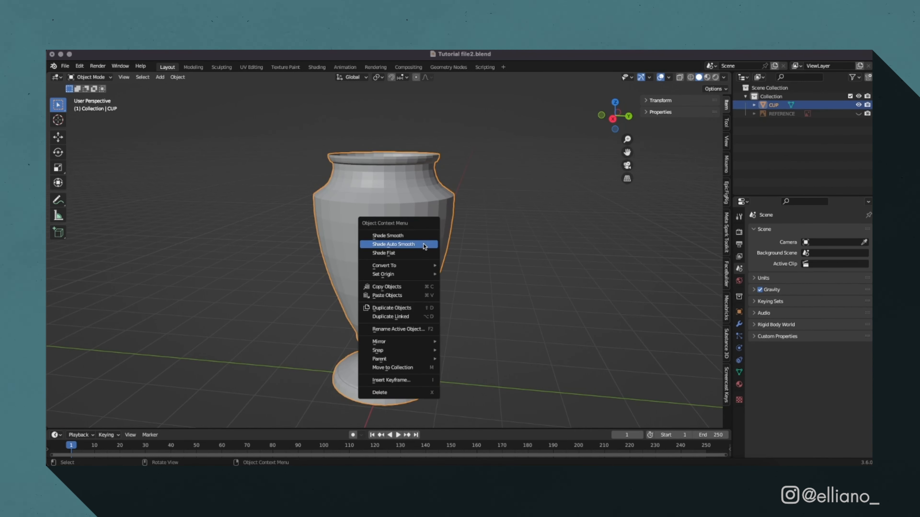
pyautogui.click(429, 247)
pyautogui.click(507, 274)
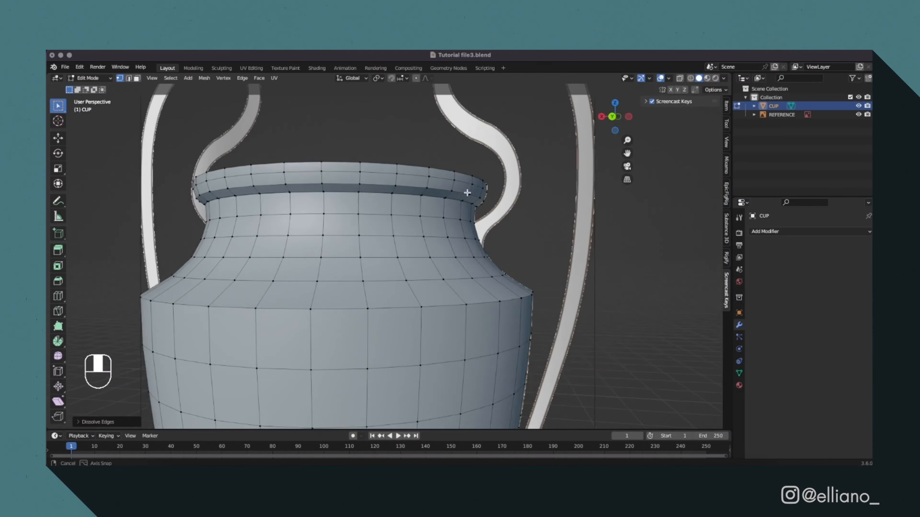
pyautogui.moveTo(452, 203); pyautogui.dragTo(455, 201, button='middle')
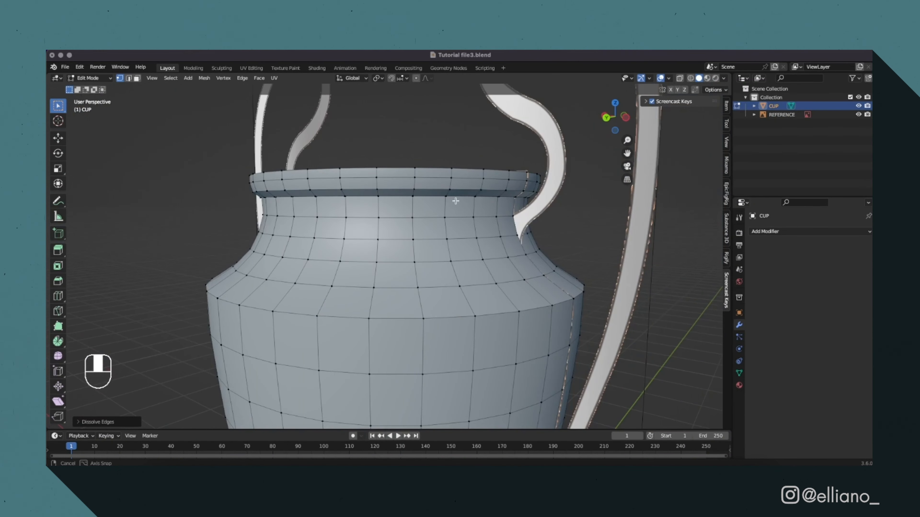
# Add a horizontal loop cut around the cup's neck where the reference handle attaches, working in back view.
pyautogui.click(607, 117)
pyautogui.scroll(-2, 490, 201)
pyautogui.scroll(2, 489, 201)
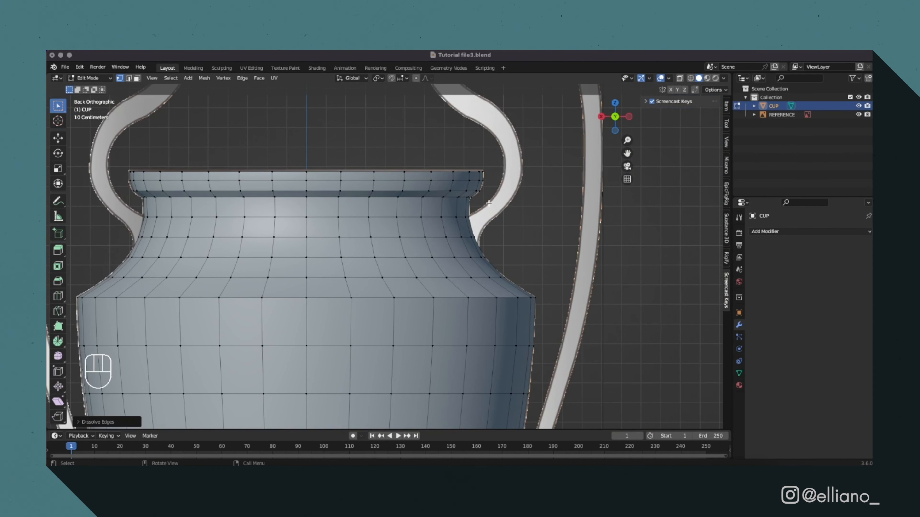
pyautogui.press('super+r')
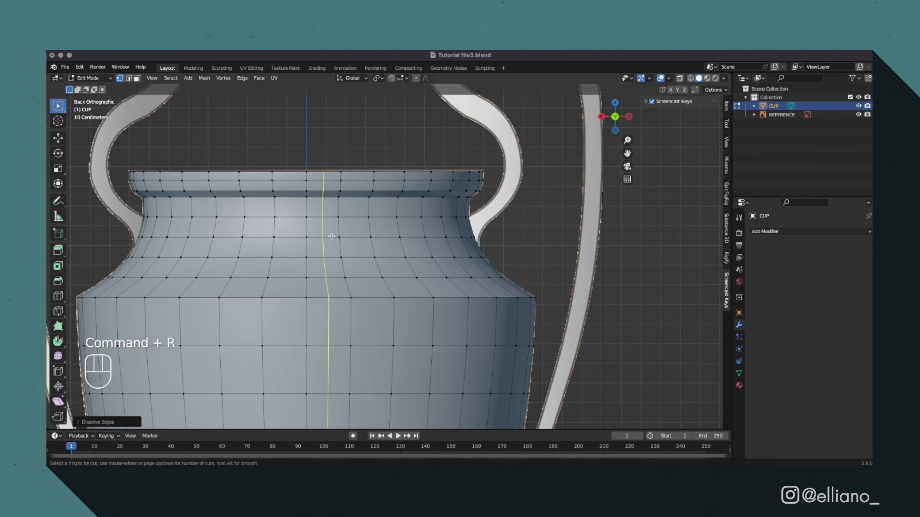
pyautogui.click(336, 230)
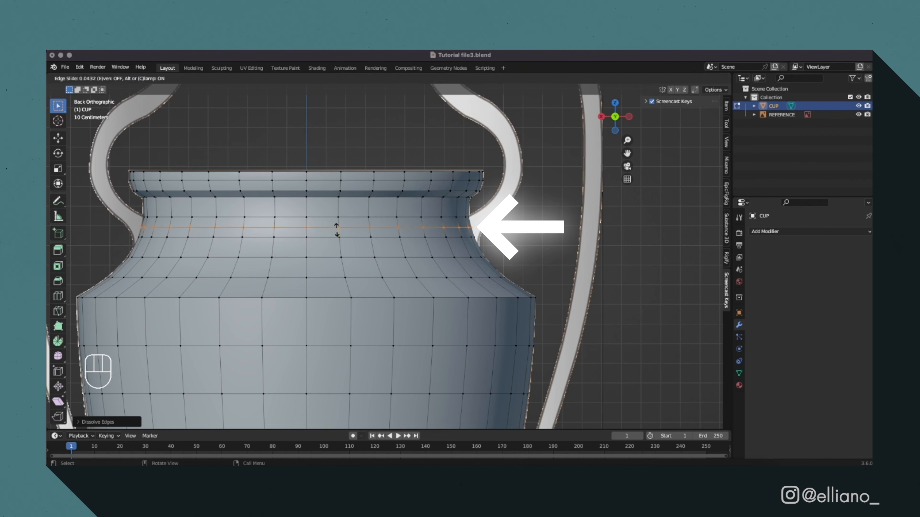
pyautogui.click(336, 229)
# With X-ray on, select the new loop's two middle edges in left view, duplicate them in place, and separate the selection.
pyautogui.hotkey('alt', 'z')
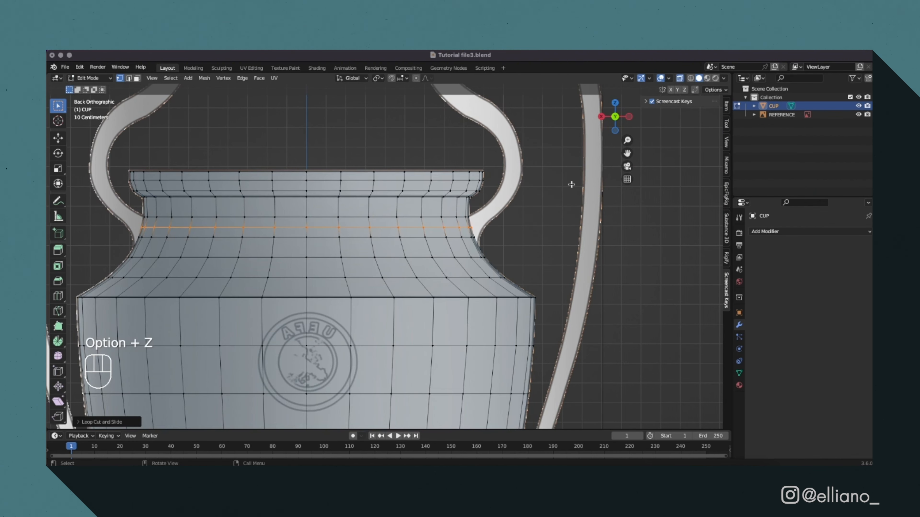
pyautogui.click(628, 117)
pyautogui.click(468, 227)
pyautogui.keyDown('shift'); pyautogui.click(500, 227); pyautogui.keyUp('shift')
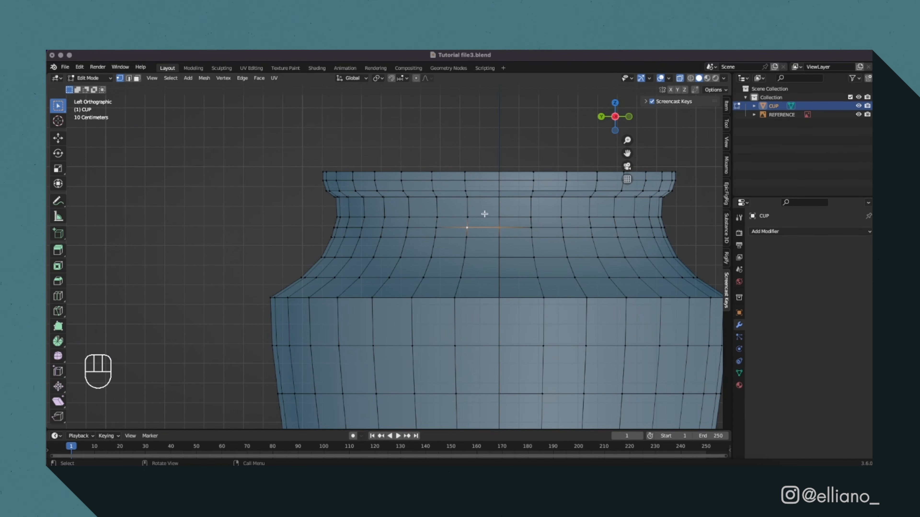
pyautogui.hotkey('shift', 'd')
pyautogui.rightClick(484, 226)
pyautogui.press('p')
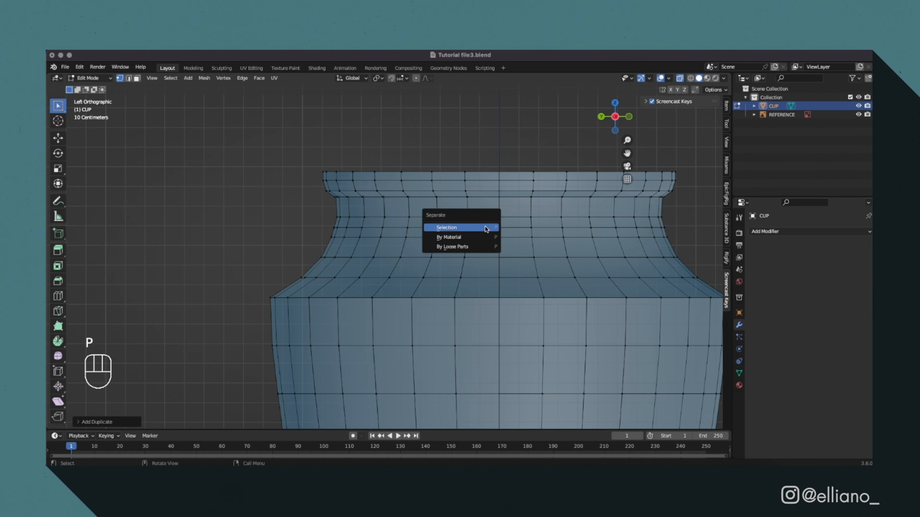
pyautogui.click(484, 227)
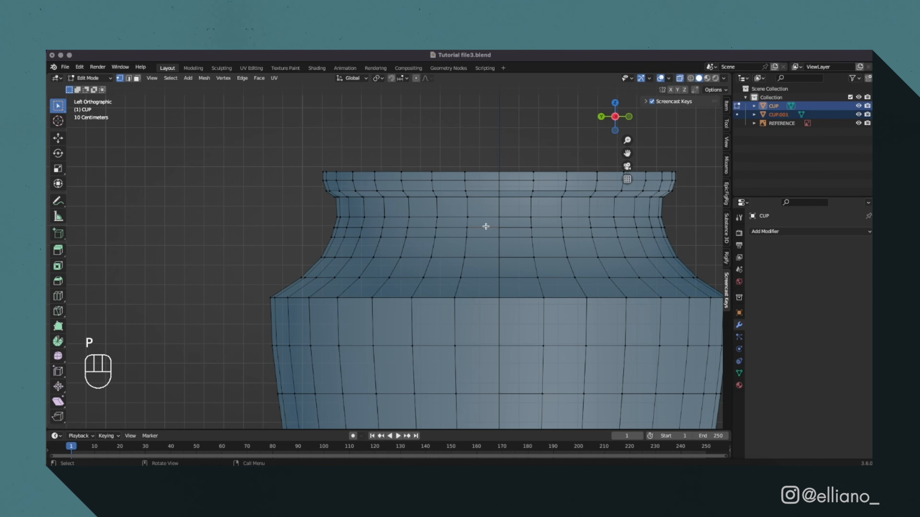
# Return to Object Mode and rename the separated object as HANDS.
pyautogui.press('Tab')
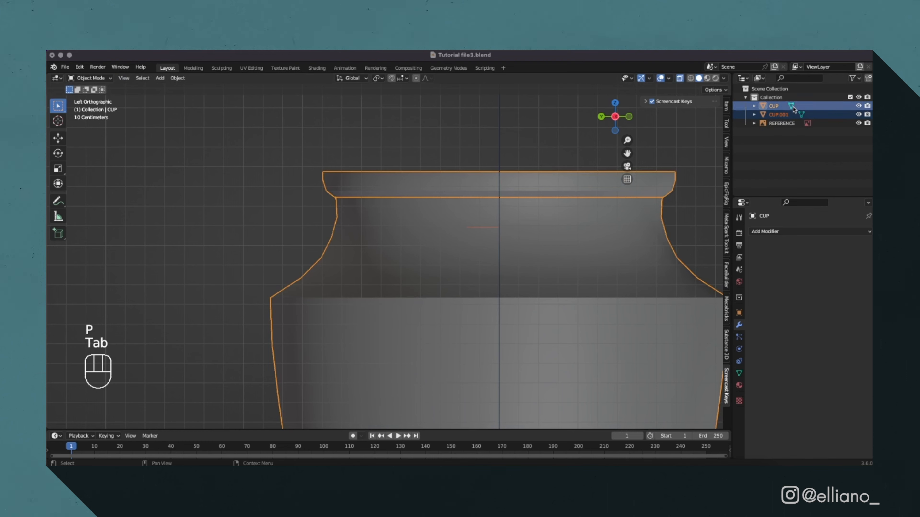
pyautogui.click(777, 115)
pyautogui.doubleClick(778, 115)
pyautogui.press('Return')
# In back view, extrude all of the HANDS edges along X and move them along Z to start the handle.
pyautogui.click(601, 116)
pyautogui.press('Tab')
pyautogui.press('a')
pyautogui.press('e')
pyautogui.press('x')
pyautogui.click(532, 248)
pyautogui.press('g')
pyautogui.press('z')
pyautogui.click(532, 240)
# Extrude the handle strip's end along X again and move it along Z and X to follow the lower bend.
pyautogui.press('e')
pyautogui.press('x')
pyautogui.click(564, 240)
pyautogui.press('g')
pyautogui.press('z')
pyautogui.click(560, 213)
pyautogui.press('g')
pyautogui.press('x')
pyautogui.click(550, 213)
# Extrude the handle strip up along Z and move its end along X and Z onto the reference handle's inward curve.
pyautogui.press('e')
pyautogui.press('z')
pyautogui.click(491, 115)
pyautogui.press('g')
pyautogui.press('x')
pyautogui.click(459, 122)
pyautogui.press('g')
pyautogui.press('z')
pyautogui.click(460, 152)
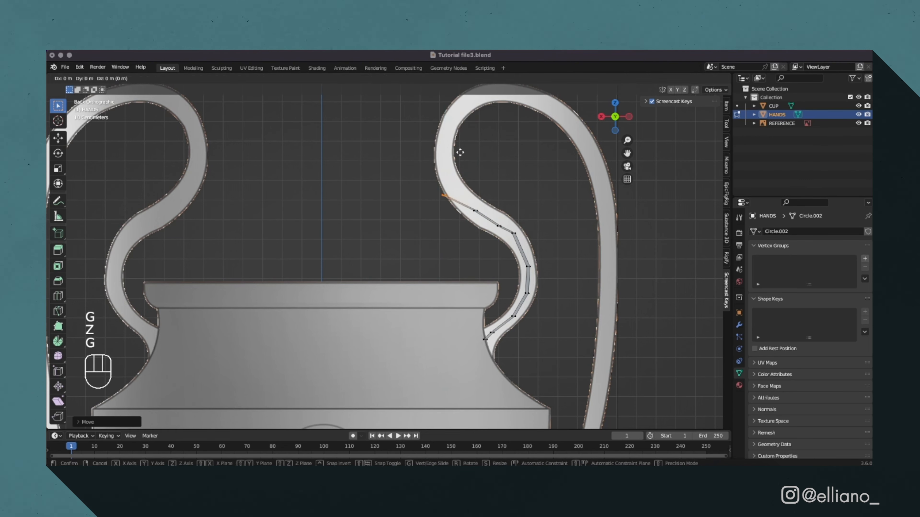
pyautogui.press('g')
pyautogui.press('x')
pyautogui.click(475, 154)
# Extrude another handle segment up along Z and shift its end along X and Z to the reference's centre line.
pyautogui.keyDown('shift'); pyautogui.moveTo(422, 218); pyautogui.dragTo(474, 333, button='middle'); pyautogui.keyUp('shift')
pyautogui.press('e')
pyautogui.press('z')
pyautogui.click(468, 285)
pyautogui.press('g')
pyautogui.press('x')
pyautogui.click(451, 286)
pyautogui.press('g')
pyautogui.press('z')
# Extrude the next handle segment along Z and move its end along X and Z as the curve turns outward.
pyautogui.press('e')
pyautogui.press('z')
pyautogui.click(464, 249)
pyautogui.press('g')
pyautogui.press('x')
pyautogui.click(480, 270)
pyautogui.press('g')
pyautogui.press('z')
pyautogui.click(480, 275)
# Extrude the handle strip up along Z and adjust its end along X and Z to follow the inner side of the reference handle's top loop.
pyautogui.press('e')
pyautogui.press('z')
pyautogui.click(480, 246)
pyautogui.press('g')
pyautogui.press('x')
pyautogui.click(530, 267)
pyautogui.press('g')
pyautogui.press('z')
pyautogui.click(530, 275)
# Move the handle strip's end along Z and X onto the crest of the reference handle's loop.
pyautogui.press('g')
pyautogui.press('x')
pyautogui.click(500, 275)
# Extrude the handle strip past the crest along X and move its end along Z to begin the outer curve.
pyautogui.press('g')
pyautogui.press('z')
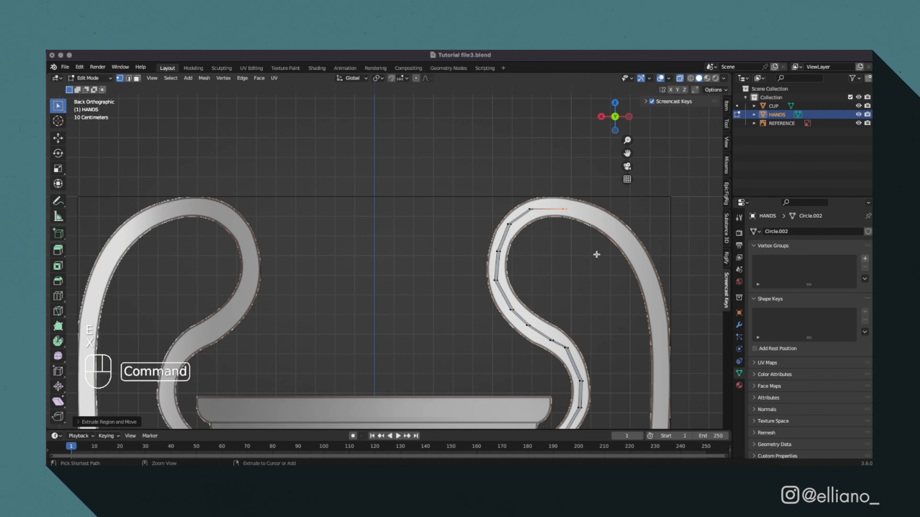
pyautogui.press('super+z')
pyautogui.press('shift+super+z')
pyautogui.press('e')
pyautogui.press('z')
# Extrude another segment along X and lower its end along Z to follow the loop's outer shoulder.
pyautogui.press('g')
pyautogui.press('x')
pyautogui.click(594, 251)
pyautogui.press('e')
pyautogui.press('x')
# Extrude the handle strip down along Z from the shoulder and move its end along X onto the outer arm.
pyautogui.press('g')
pyautogui.press('z')
pyautogui.click(603, 242)
pyautogui.press('e')
pyautogui.press('x')
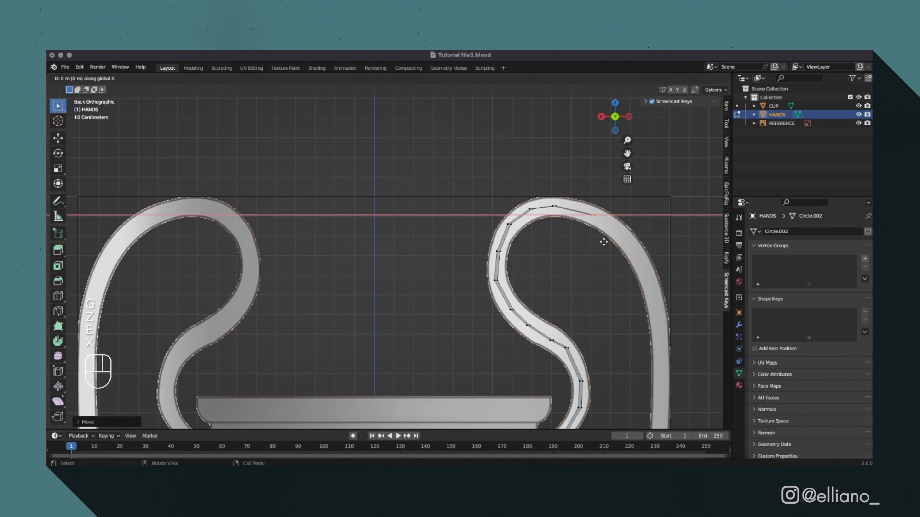
pyautogui.click(629, 249)
# Extrude the next segment down the outer arm along Z and align its end along X with the reference.
pyautogui.press('g')
pyautogui.press('z')
pyautogui.click(626, 271)
pyautogui.keyDown('shift'); pyautogui.moveTo(626, 272); pyautogui.dragTo(468, 156, button='middle'); pyautogui.keyUp('shift')
pyautogui.press('e')
pyautogui.press('z')
pyautogui.click(547, 283)
# Extrude a further segment along Z below the shoulder and centre its end along X in the outer arm.
pyautogui.press('g')
pyautogui.press('x')
pyautogui.click(580, 284)
pyautogui.press('e')
pyautogui.press('z')
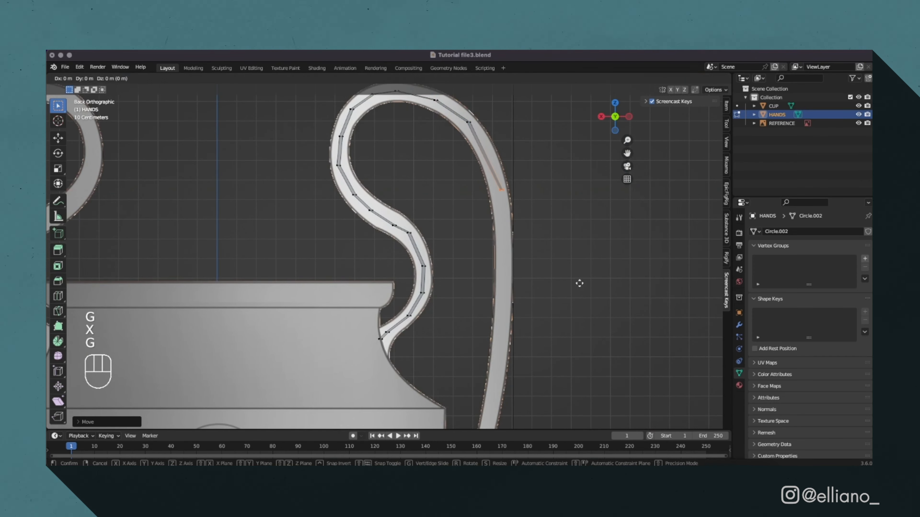
pyautogui.click(578, 322)
# Extrude the handle strip farther down along Z and adjust its end along X and Z where the arm leans inward.
pyautogui.press('g')
pyautogui.press('x')
pyautogui.press('e')
pyautogui.press('z')
pyautogui.rightClick(522, 303)
pyautogui.press('g')
pyautogui.press('x')
pyautogui.scroll(-2, 558, 409)
pyautogui.keyDown('shift'); pyautogui.moveTo(559, 409); pyautogui.dragTo(600, 296, button='middle'); pyautogui.keyUp('shift')
pyautogui.press('e')
pyautogui.press('z')
pyautogui.click(597, 392)
# Extrude the handle strip down along Z beside the cup body and shift its end inward along X.
pyautogui.press('g')
pyautogui.press('x')
# Extrude the last handle segment along Z and move its end along X toward the lower part of the cup.
pyautogui.press('g')
pyautogui.press('z')
pyautogui.click(578, 333)
# Fine-tune the handle strip's lower end along Z and X to match the reference handle's tip.
pyautogui.press('g')
pyautogui.press('x')
pyautogui.click(585, 333)
pyautogui.keyDown('shift'); pyautogui.moveTo(485, 406); pyautogui.dragTo(560, 265, button='middle'); pyautogui.keyUp('shift')
pyautogui.press('e')
pyautogui.press('z')
pyautogui.click(530, 363)
pyautogui.press('g')
pyautogui.press('x')
pyautogui.click(504, 363)
pyautogui.click(572, 150)
pyautogui.press('e')
pyautogui.press('z')
pyautogui.click(531, 146)
pyautogui.press('g')
pyautogui.press('x')
pyautogui.click(473, 145)
pyautogui.press('g')
pyautogui.press('z')
pyautogui.click(522, 111)
pyautogui.press('g')
pyautogui.press('x')
pyautogui.press('g')
pyautogui.press('x')
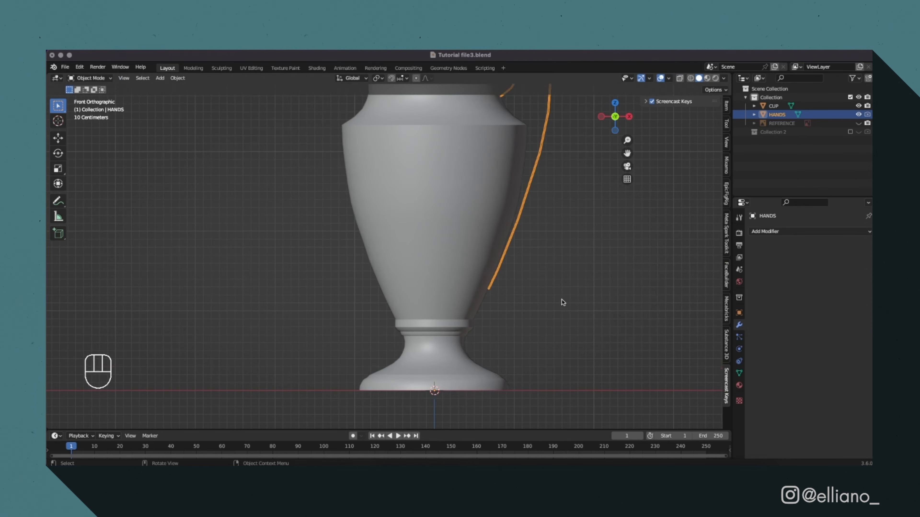
# Add a Solidify modifier to the HANDS object and set its thickness to 0.06 m.
pyautogui.click(765, 231)
pyautogui.moveTo(827, 282); pyautogui.dragTo(829, 282)
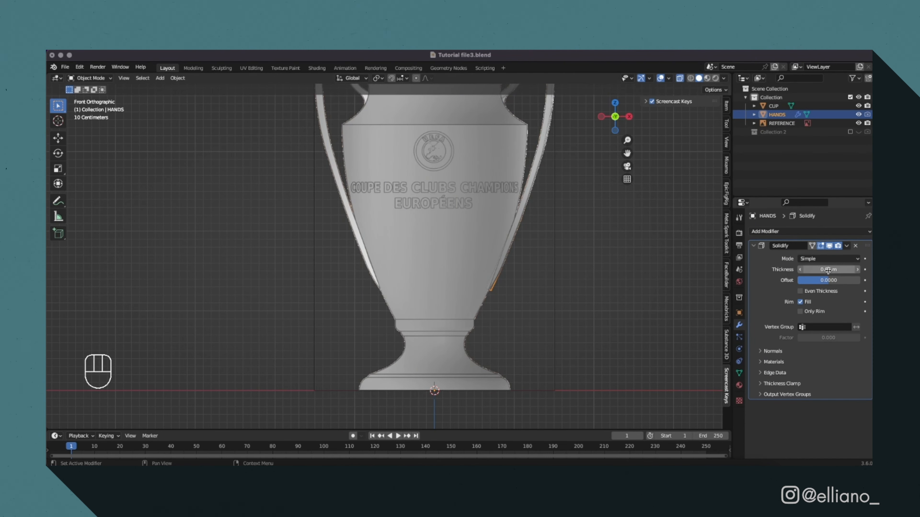
# Bevel the selected vertices along the top curve of the handle strip to round the bend.
pyautogui.press('Tab')
pyautogui.moveTo(503, 113); pyautogui.dragTo(531, 130)
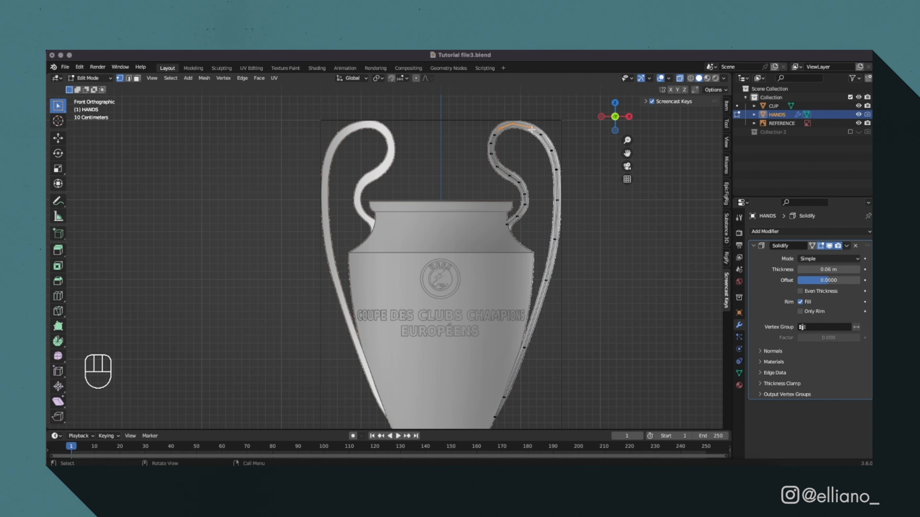
pyautogui.press('super+b')
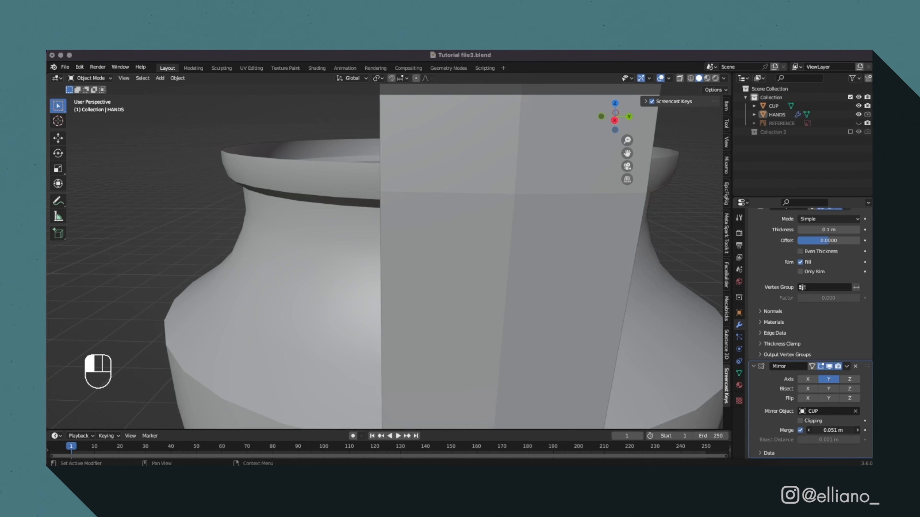
# Apply the Mirror modifier and the Solidify modifier on the HANDS object.
pyautogui.scroll(-8, 457, 283)
pyautogui.moveTo(457, 283)
pyautogui.mouseDown(button='middle')
pyautogui.moveTo(448, 299)
pyautogui.moveTo(455, 271)
pyautogui.mouseUp(button='middle')
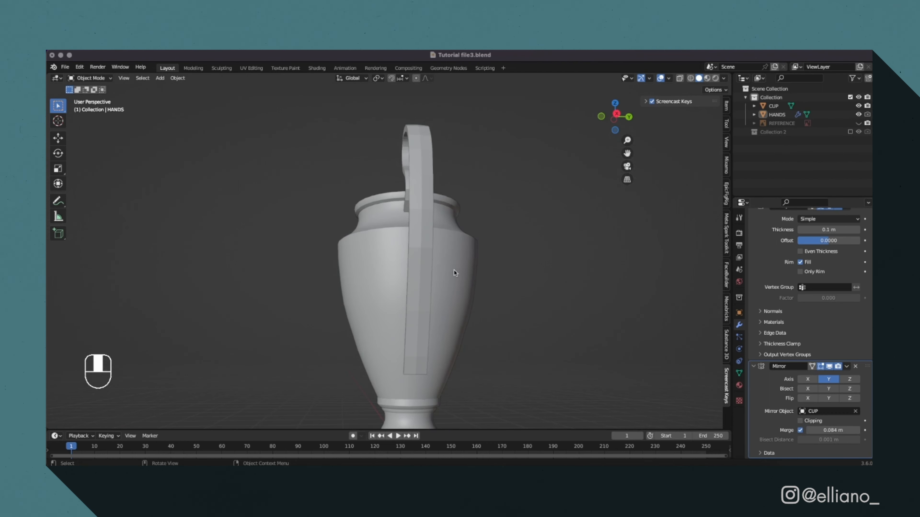
pyautogui.scroll(3, 455, 275)
pyautogui.click(846, 366)
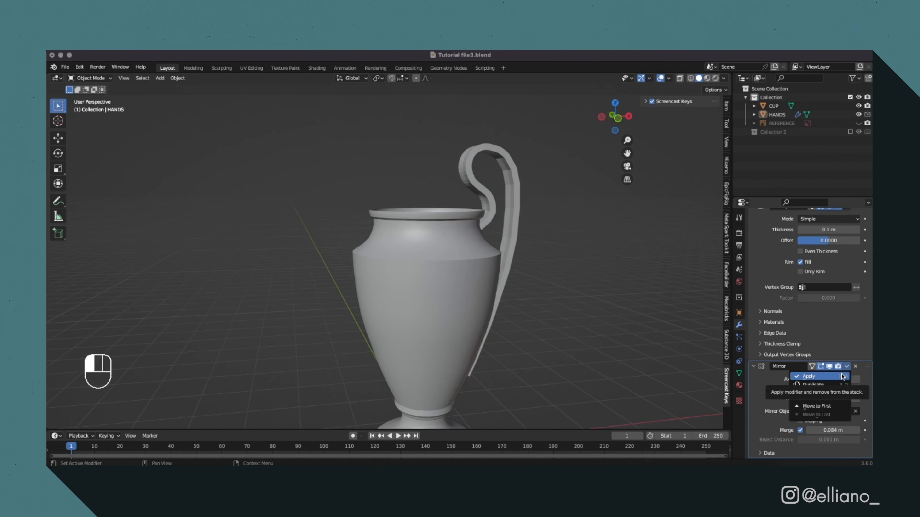
pyautogui.click(842, 377)
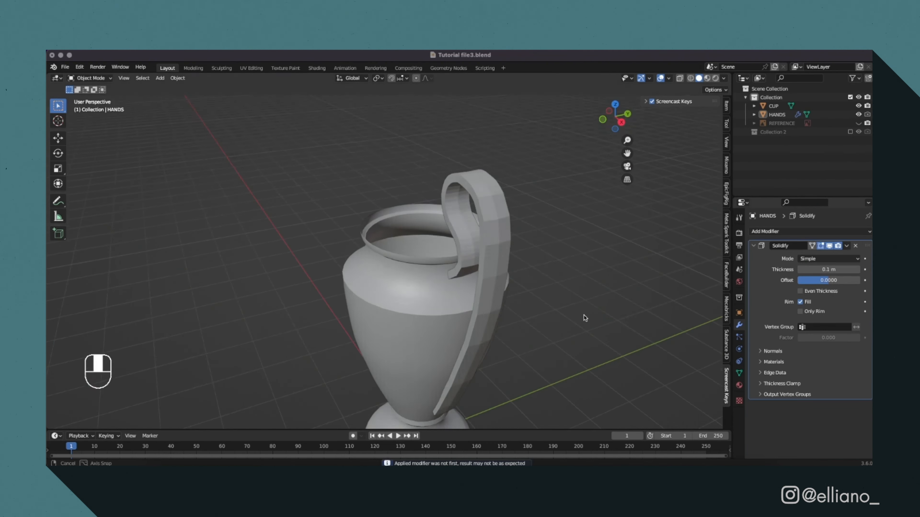
pyautogui.click(776, 114)
pyautogui.click(846, 245)
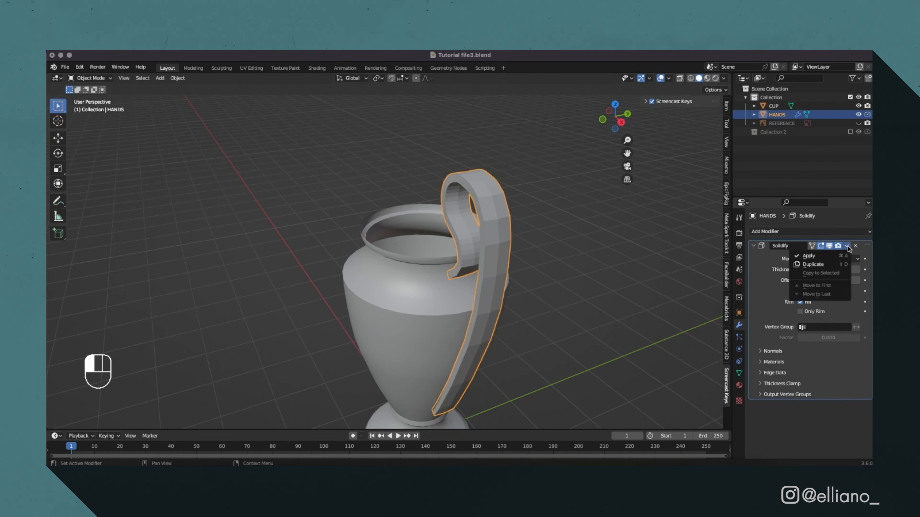
pyautogui.click(793, 255)
# Add a centred loop cut across the lowest segment of the handle.
pyautogui.press('Tab')
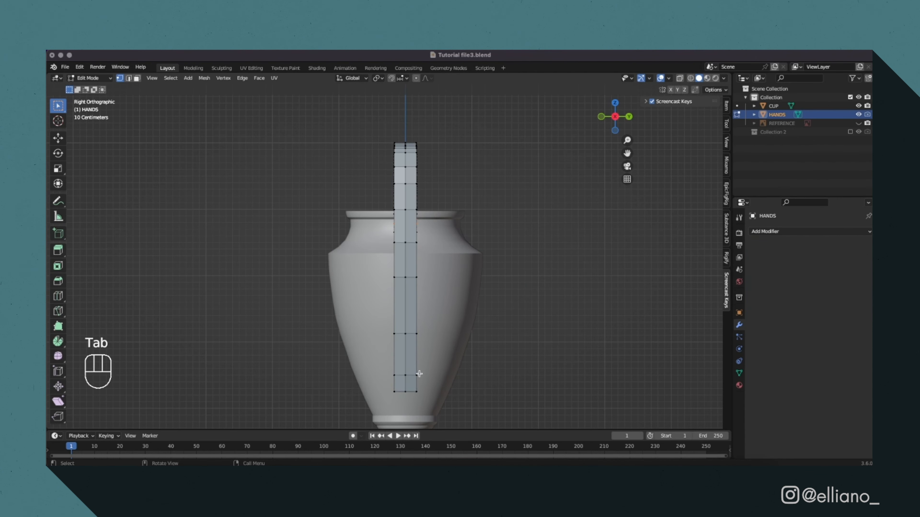
pyautogui.scroll(5, 466, 307)
pyautogui.scroll(2, 466, 307)
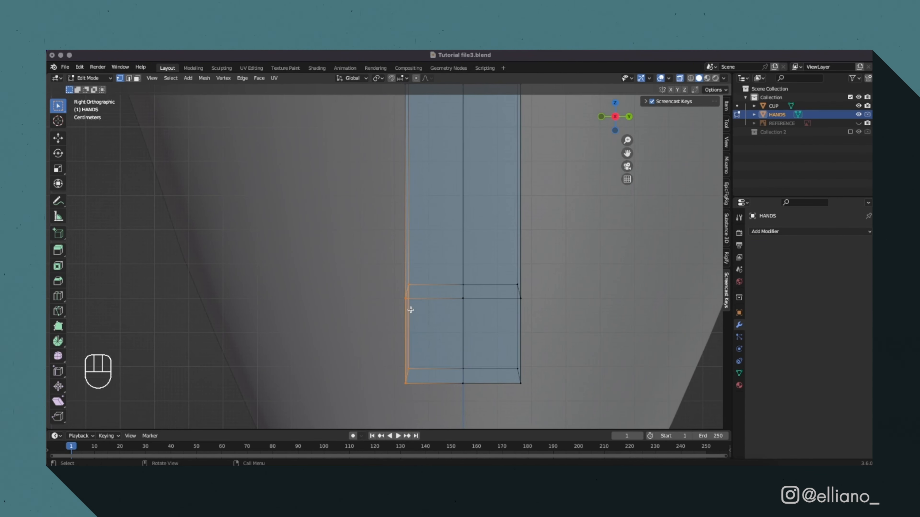
pyautogui.press('super+r')
pyautogui.click(411, 310)
pyautogui.click(411, 310)
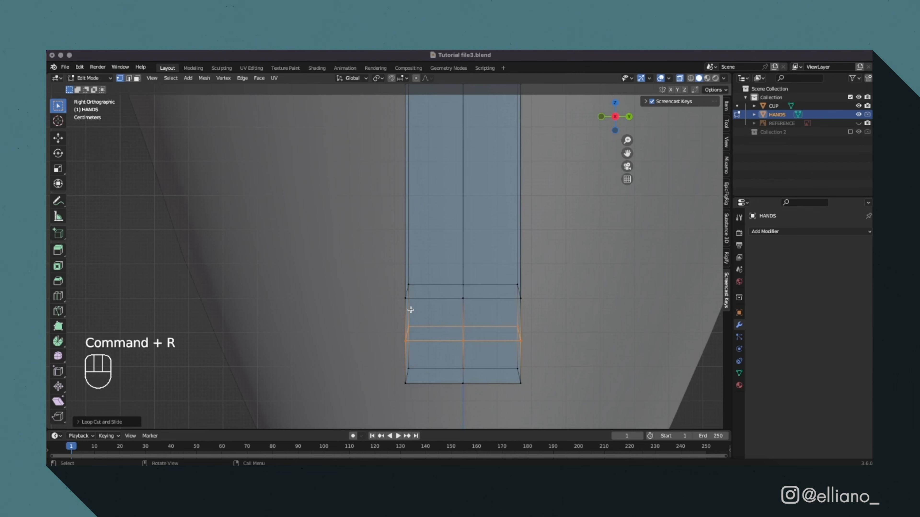
# Extrude the side faces above the new loop outward along Y on both sides of the handle's lower end.
pyautogui.moveTo(398, 279); pyautogui.dragTo(431, 359)
pyautogui.press('e')
pyautogui.press('y')
pyautogui.click(357, 355)
pyautogui.moveTo(507, 278); pyautogui.dragTo(537, 351)
pyautogui.press('e')
pyautogui.press('y')
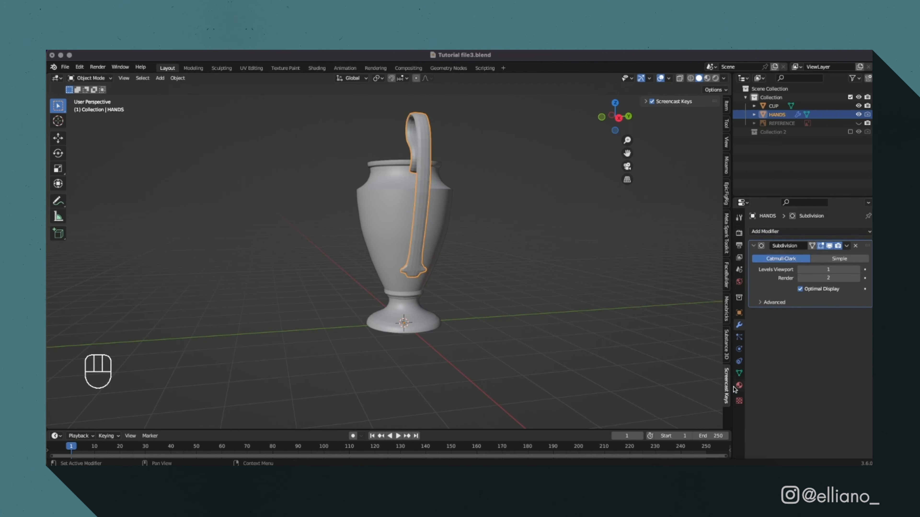
# Set the handle's Subdivision modifier to 3 levels for both viewport and render.
pyautogui.click(856, 269)
pyautogui.click(855, 270)
pyautogui.click(856, 279)
# Move the middle vertices of the handle's bottom edge down along Z to form a pointed tip.
pyautogui.press('Tab')
pyautogui.click(618, 118)
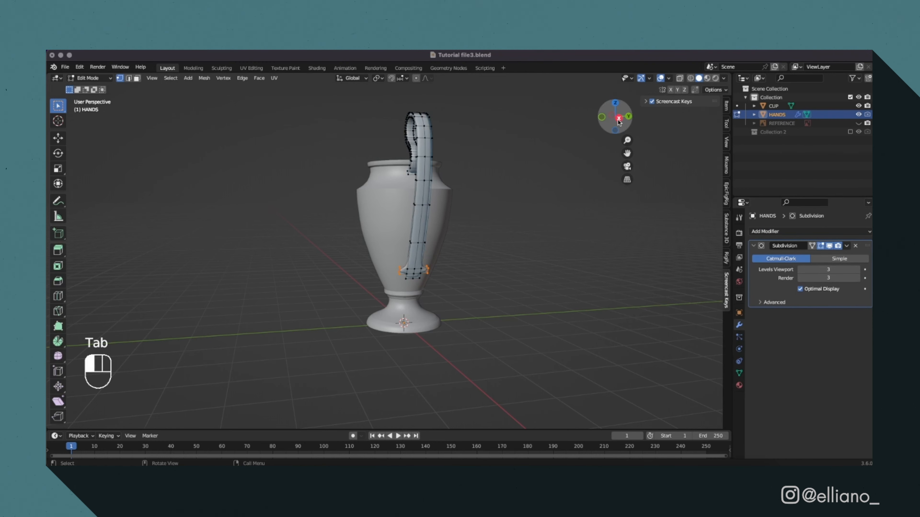
pyautogui.scroll(9, 411, 300)
pyautogui.click(680, 78)
pyautogui.moveTo(427, 329); pyautogui.dragTo(448, 356)
pyautogui.press('g')
pyautogui.press('z')
pyautogui.press('z')
pyautogui.click(441, 386)
# Scale the corner vertices on both sides of the tip inward to about 0.7.
pyautogui.moveTo(394, 327); pyautogui.dragTo(404, 353)
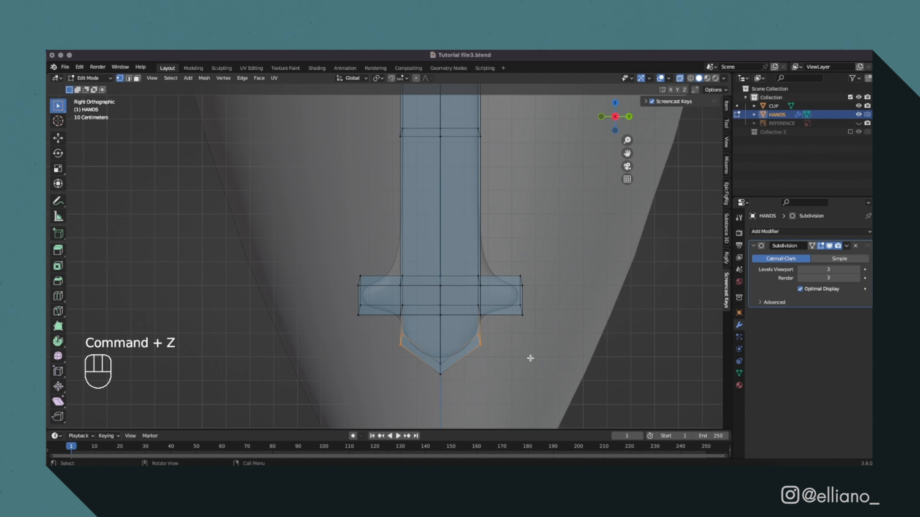
pyautogui.press('s')
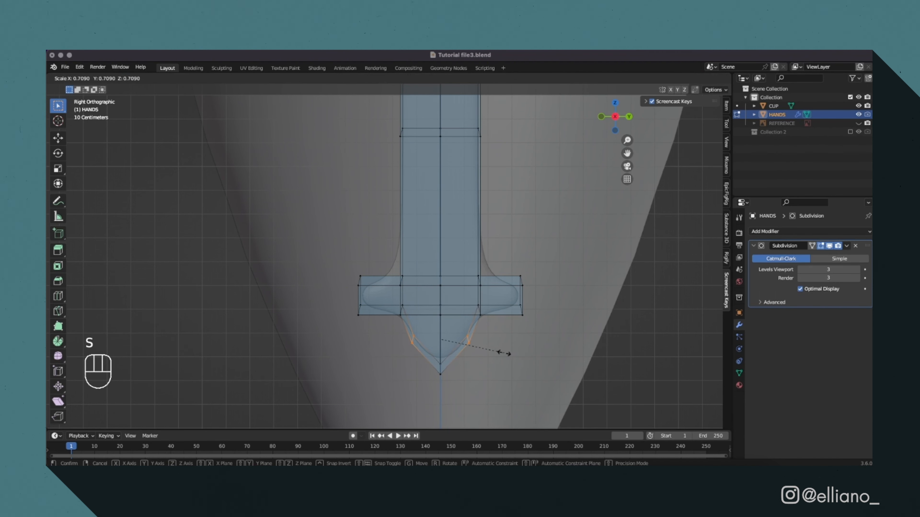
pyautogui.click(502, 353)
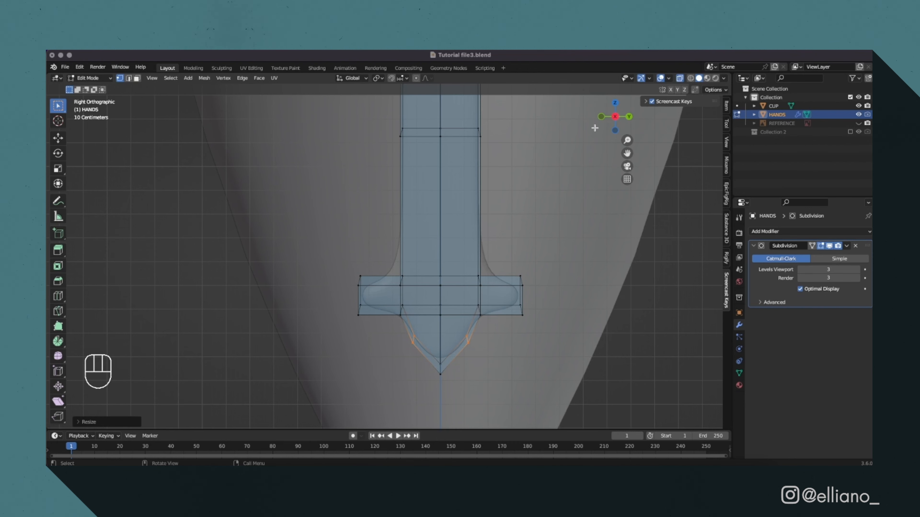
# Move the end vertices of both side prongs along X toward the cup's surface.
pyautogui.click(598, 118)
pyautogui.press('g')
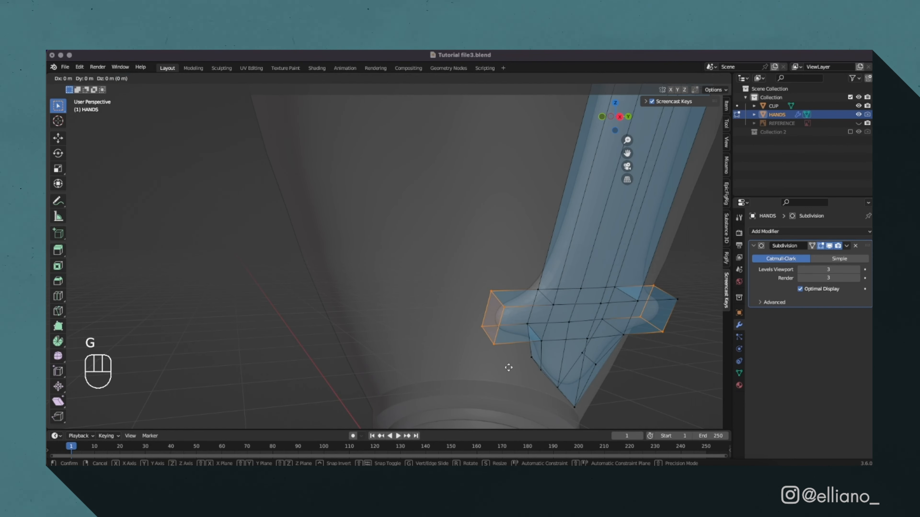
pyautogui.press('x')
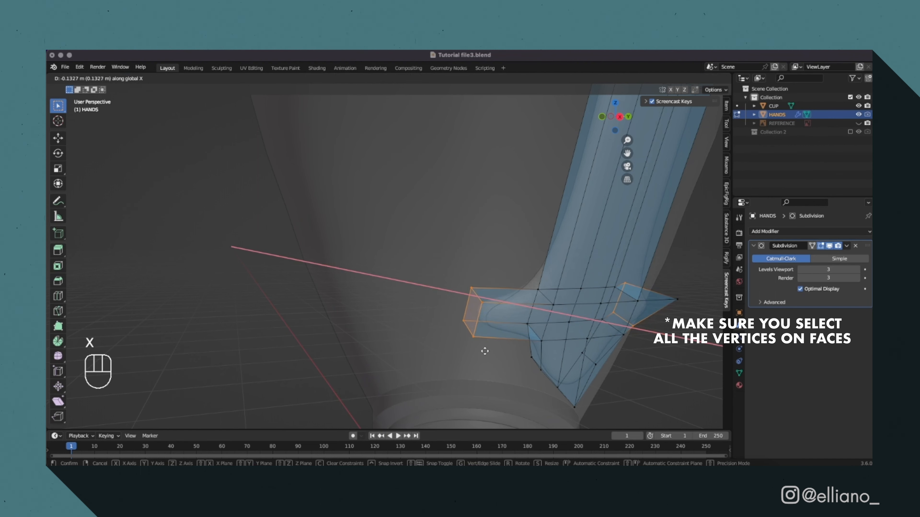
pyautogui.click(493, 357)
# Apply Shade Smooth to the HANDS object.
pyautogui.press('Tab')
pyautogui.moveTo(488, 351); pyautogui.dragTo(443, 353, button='middle')
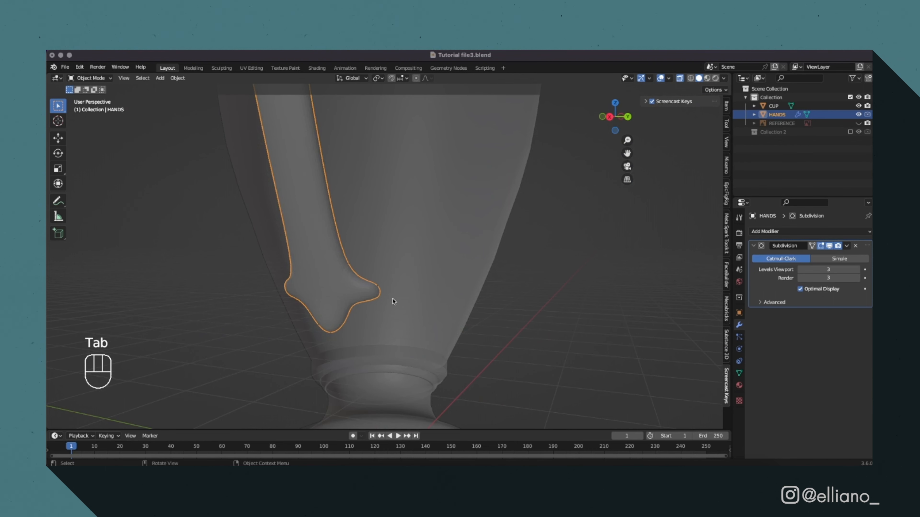
pyautogui.rightClick(338, 294)
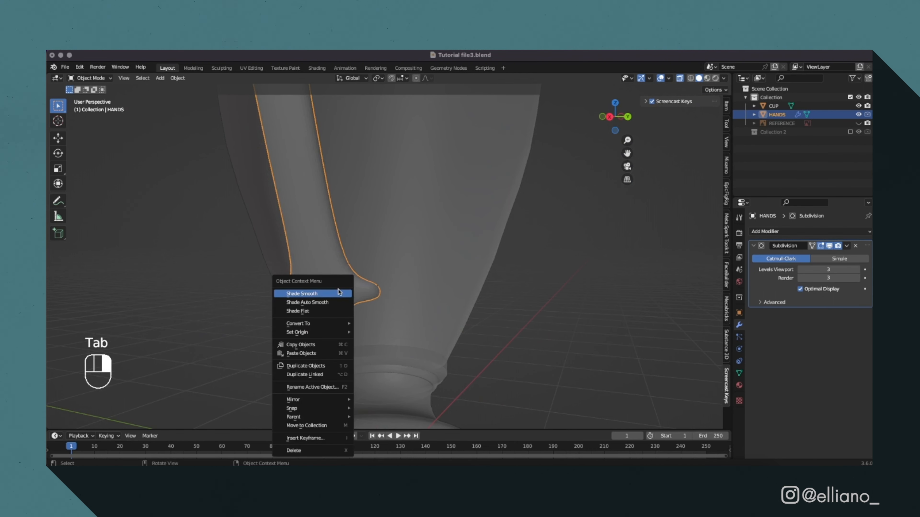
pyautogui.click(338, 294)
# Add two edge loops along the handle, one close to each of its side edges.
pyautogui.press('super+r')
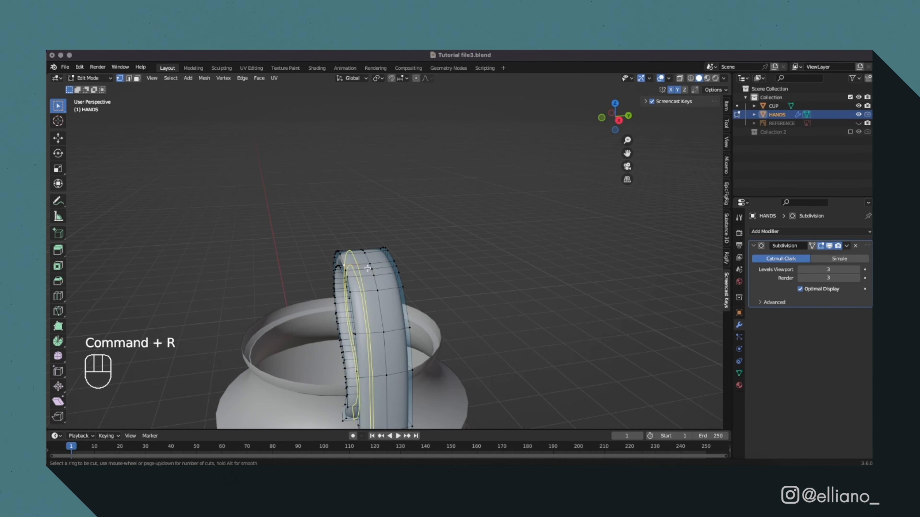
pyautogui.click(357, 270)
pyautogui.click(357, 270)
pyautogui.scroll(2, 380, 294)
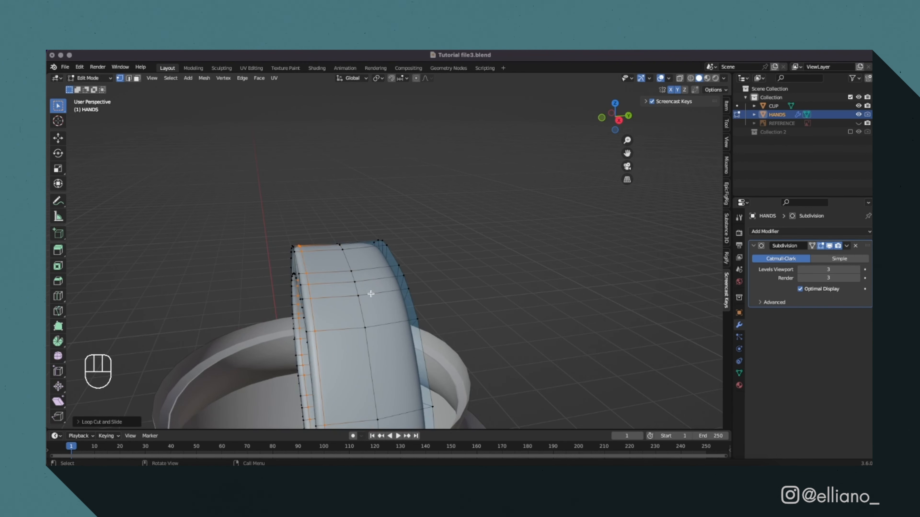
pyautogui.press('super+r')
pyautogui.click(386, 283)
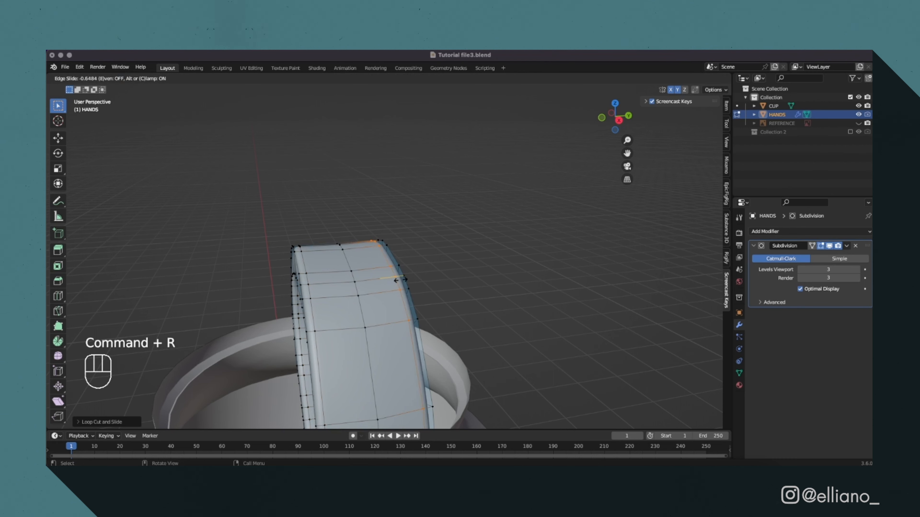
pyautogui.click(400, 279)
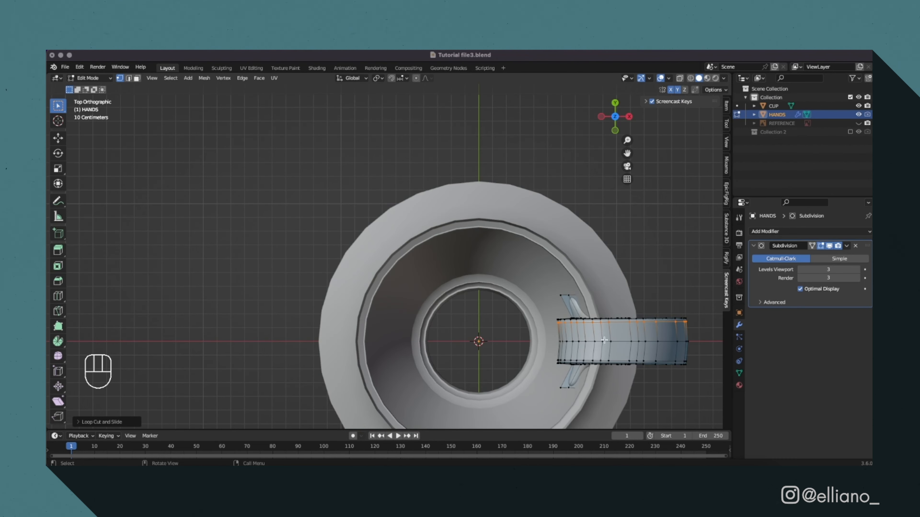
# Undo the last change on the handle mesh and turn off its X and Y mesh symmetry.
pyautogui.moveTo(551, 312); pyautogui.dragTo(692, 326)
pyautogui.moveTo(551, 356); pyautogui.dragTo(692, 371)
pyautogui.keyDown('shift'); pyautogui.moveTo(692, 312); pyautogui.dragTo(551, 327); pyautogui.keyUp('shift')
pyautogui.click(614, 103)
pyautogui.scroll(-3, 199, 260)
pyautogui.scroll(1, 214, 244)
pyautogui.press('super+z')
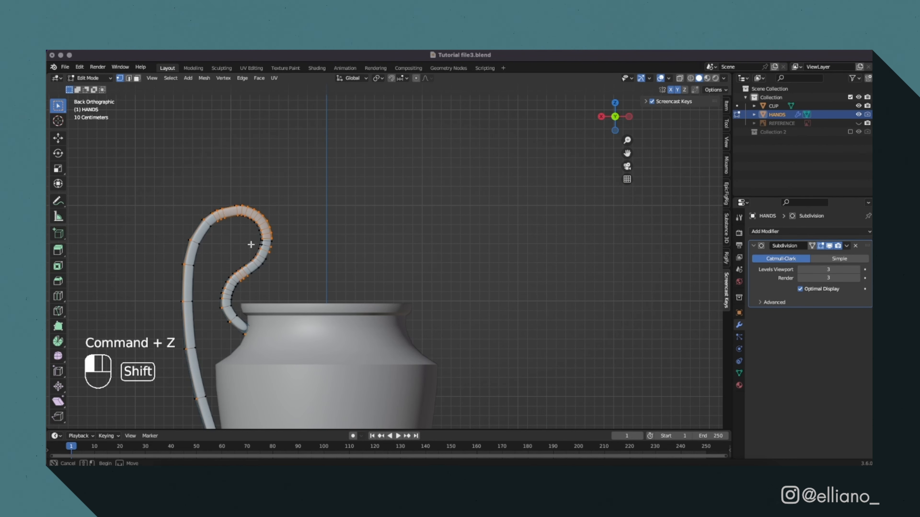
pyautogui.click(601, 117)
pyautogui.click(671, 90)
pyautogui.click(677, 89)
# Scale the edge loops along both sides of the handle along Z.
pyautogui.moveTo(347, 308); pyautogui.dragTo(345, 333, button='middle')
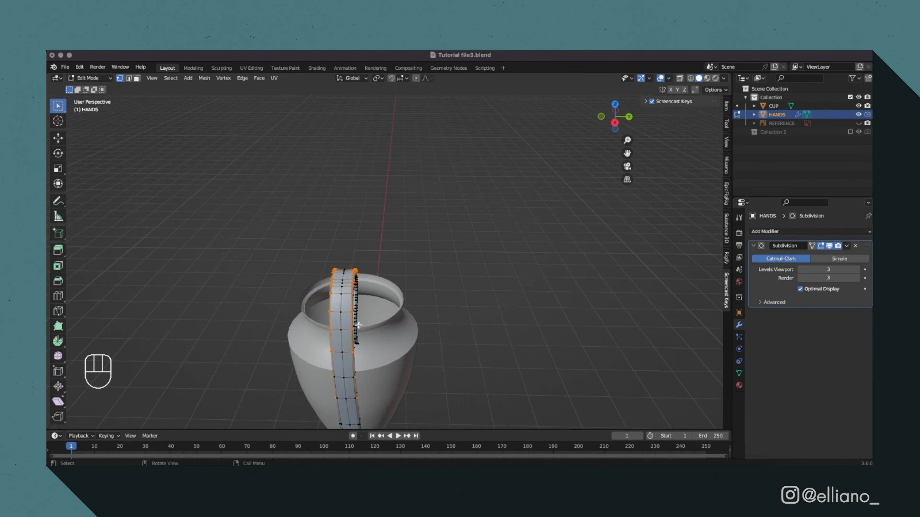
pyautogui.press('s')
pyautogui.press('z')
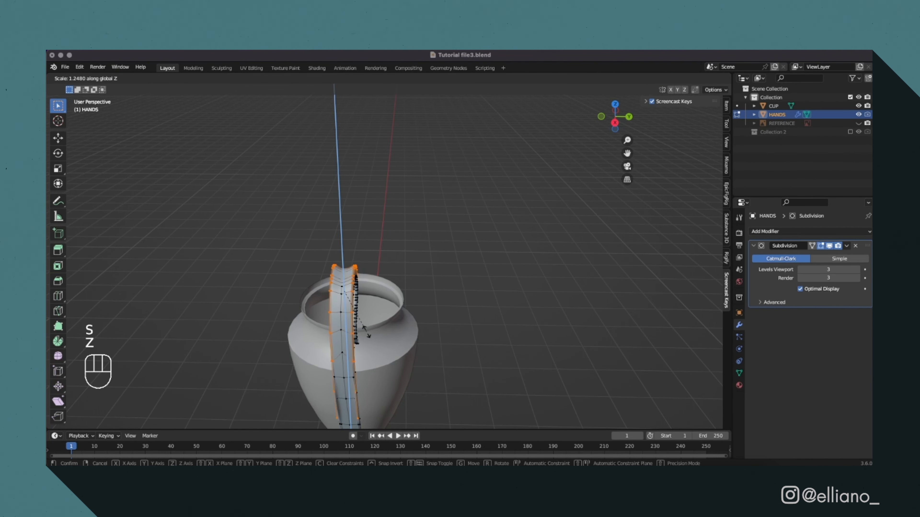
pyautogui.press('shift')
pyautogui.click(368, 341)
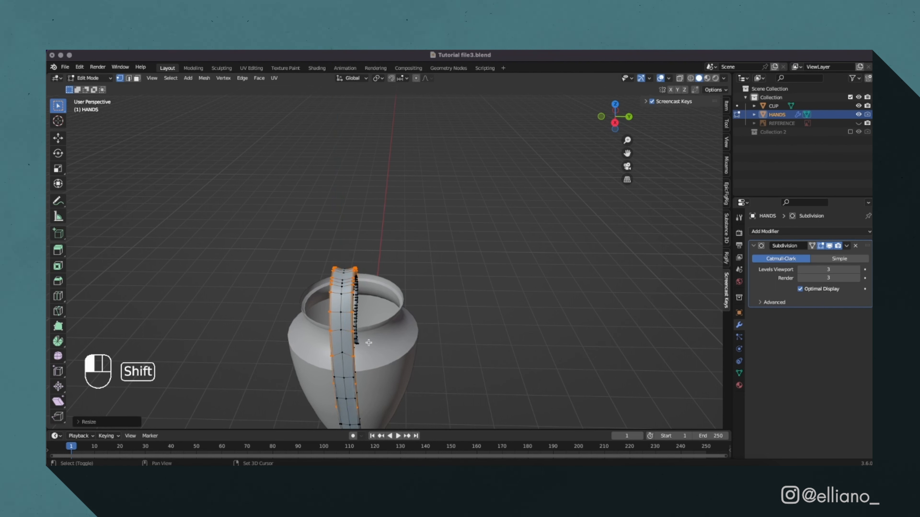
# Select the handle's middle edge loop and scale it along Z by about 1.05.
pyautogui.hotkey('alt', 'a')
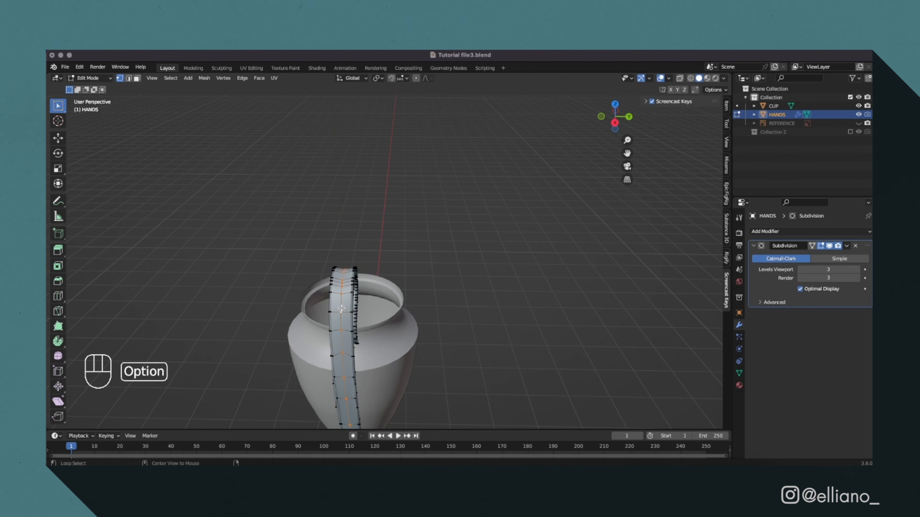
pyautogui.click(615, 123)
pyautogui.keyDown('super'); pyautogui.moveTo(362, 366); pyautogui.dragTo(368, 395); pyautogui.keyUp('super')
pyautogui.press('s')
pyautogui.press('z')
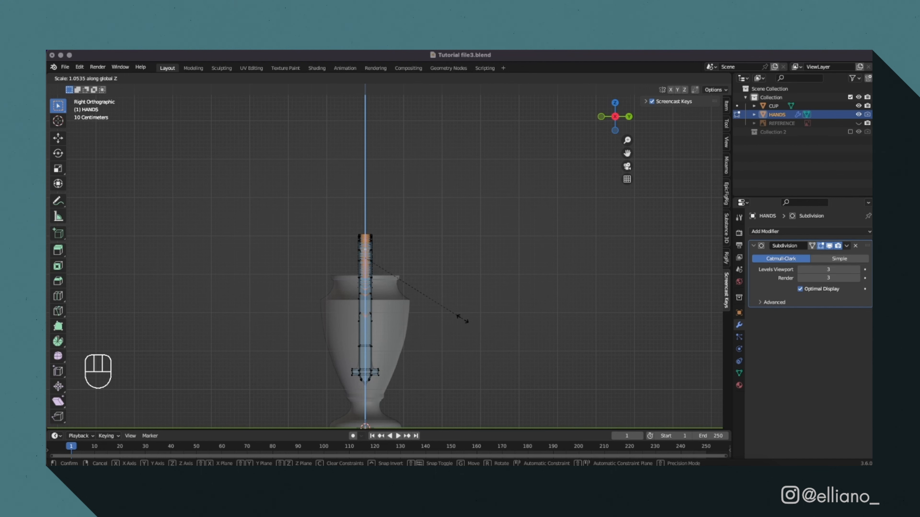
pyautogui.click(463, 319)
# Extrude the middle faces of the handle's upper part inward along their normals by about 0.03 m.
pyautogui.scroll(5, 385, 261)
pyautogui.moveTo(300, 189); pyautogui.dragTo(335, 389)
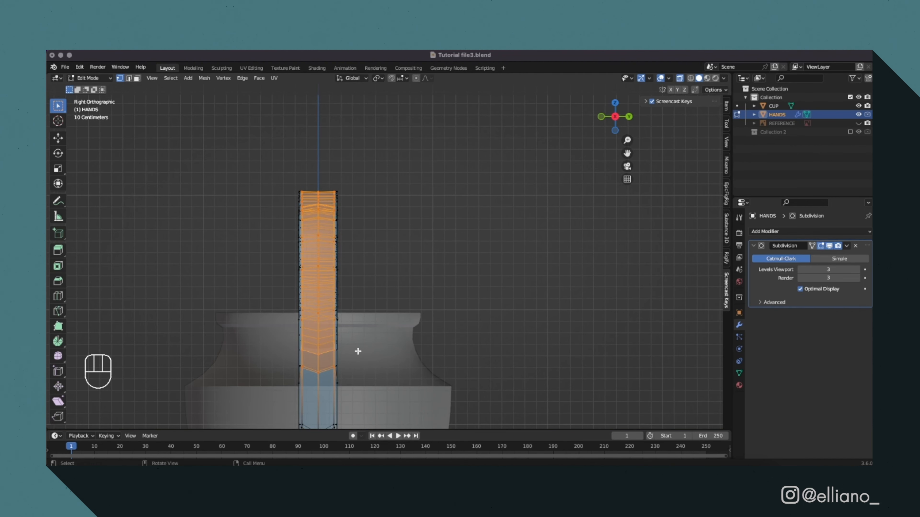
pyautogui.hotkey('alt', 'e')
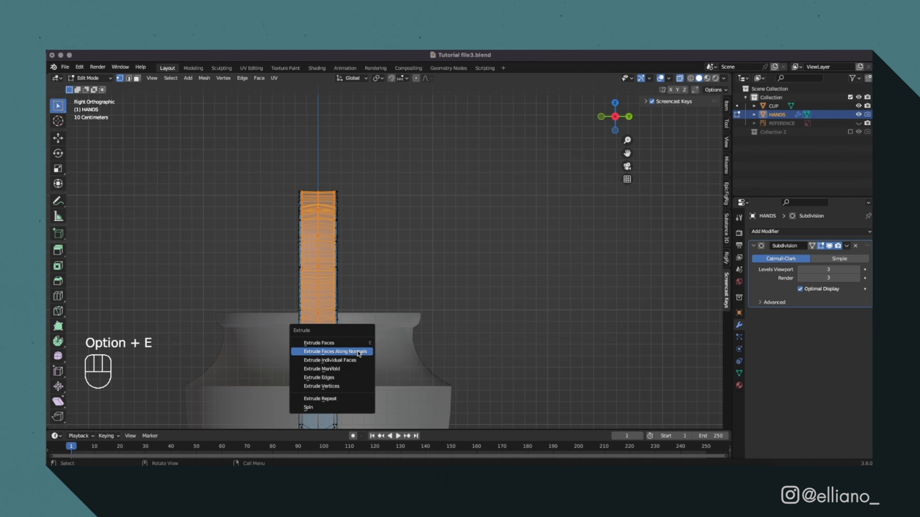
pyautogui.click(358, 352)
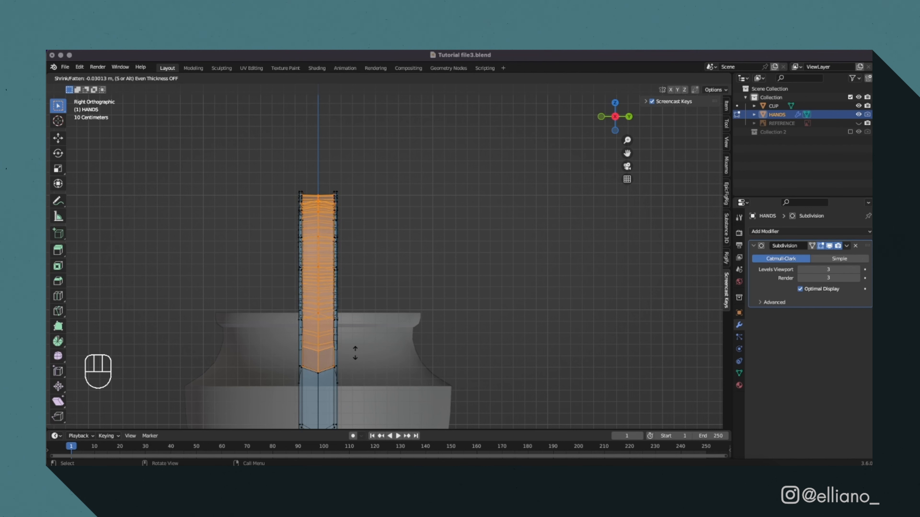
pyautogui.press('shift')
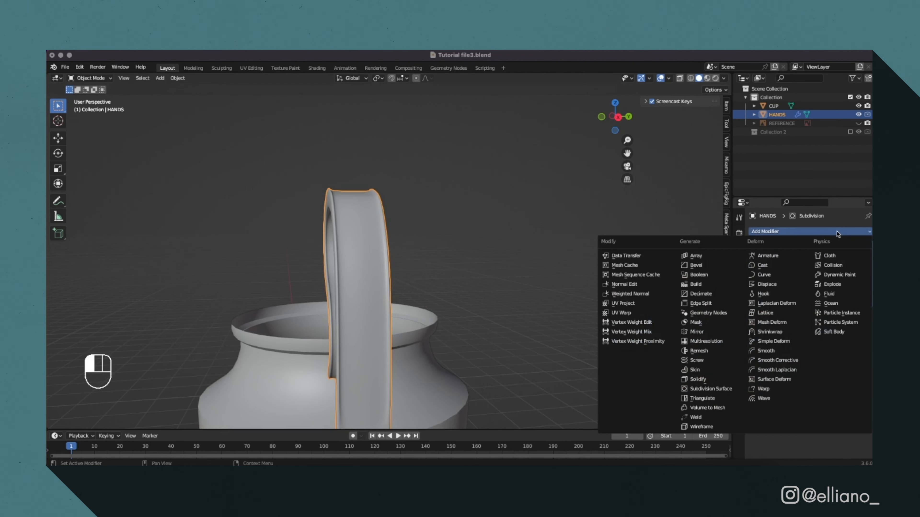
# Add a Solidify modifier to HANDS with an offset of 0 and a thickness of 0.017 m.
pyautogui.click(710, 372)
pyautogui.click(830, 349)
pyautogui.write('0')
pyautogui.press('Return')
pyautogui.moveTo(834, 336); pyautogui.dragTo(837, 336)
# Scale up the end vertices of the handle's curl where it meets the cup's neck to about 1.62.
pyautogui.scroll(-6, 405, 315)
pyautogui.moveTo(406, 308); pyautogui.dragTo(593, 290, button='middle')
pyautogui.scroll(6, 507, 319)
pyautogui.click(559, 321)
pyautogui.click(614, 117)
pyautogui.click(529, 298)
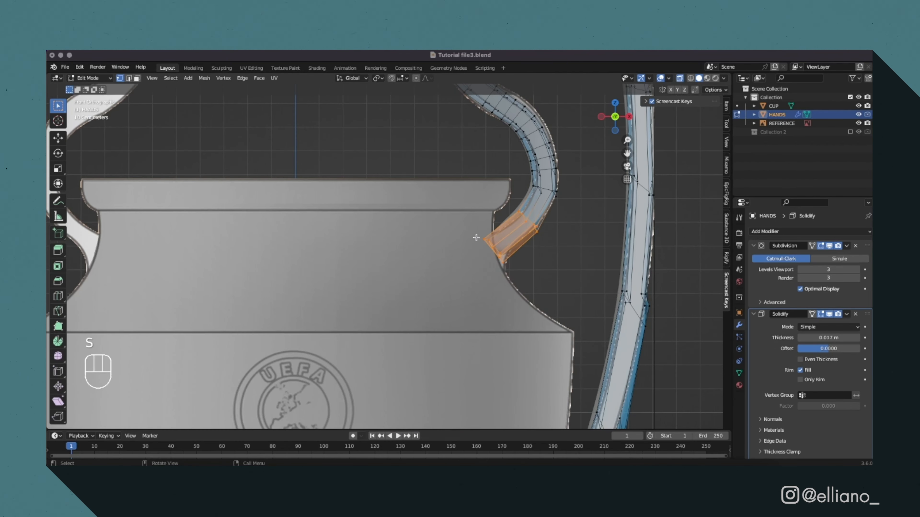
pyautogui.moveTo(477, 237); pyautogui.dragTo(510, 280)
pyautogui.press('s')
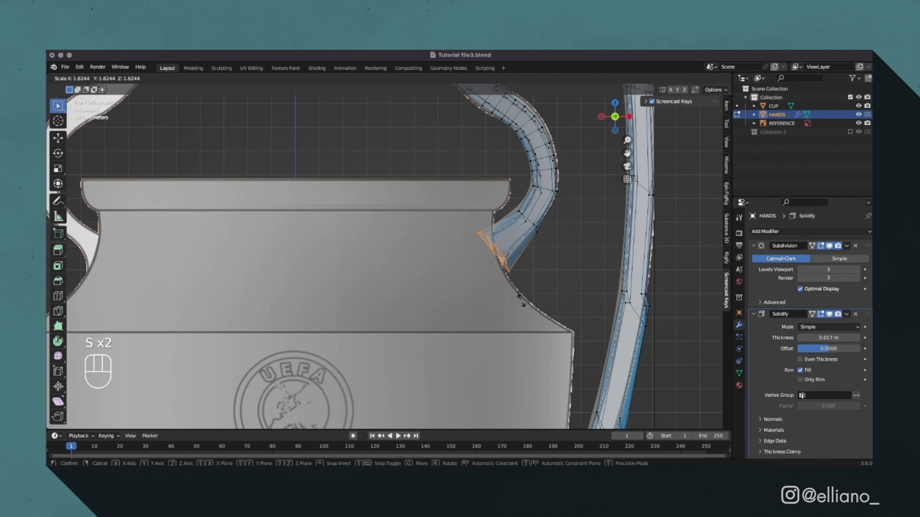
pyautogui.click(524, 303)
# Move the curl's end vertices along X into the cup's neck and down about 0.04 m along Z.
pyautogui.press('g')
pyautogui.press('x')
pyautogui.click(544, 277)
pyautogui.press('g')
pyautogui.press('z')
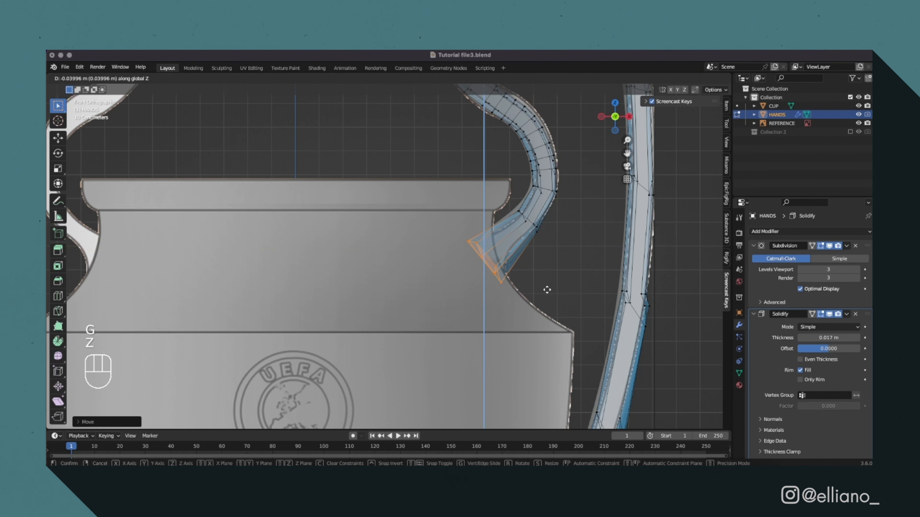
pyautogui.click(546, 290)
# Rotate the curl's end to follow the neck's slope, shift it along X and raise it about 0.016 m along Z.
pyautogui.press('r')
pyautogui.click(524, 298)
pyautogui.press('g')
pyautogui.press('x')
pyautogui.click(535, 289)
pyautogui.press('g')
pyautogui.press('z')
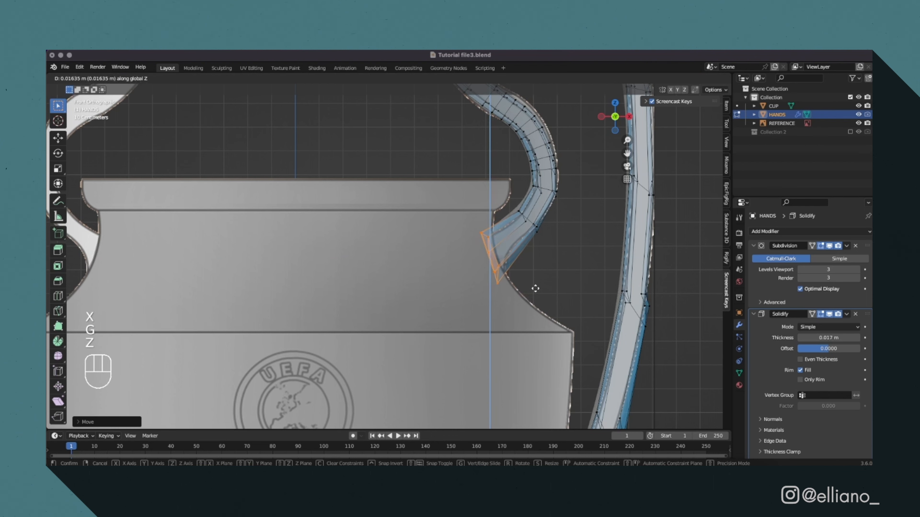
pyautogui.click(535, 289)
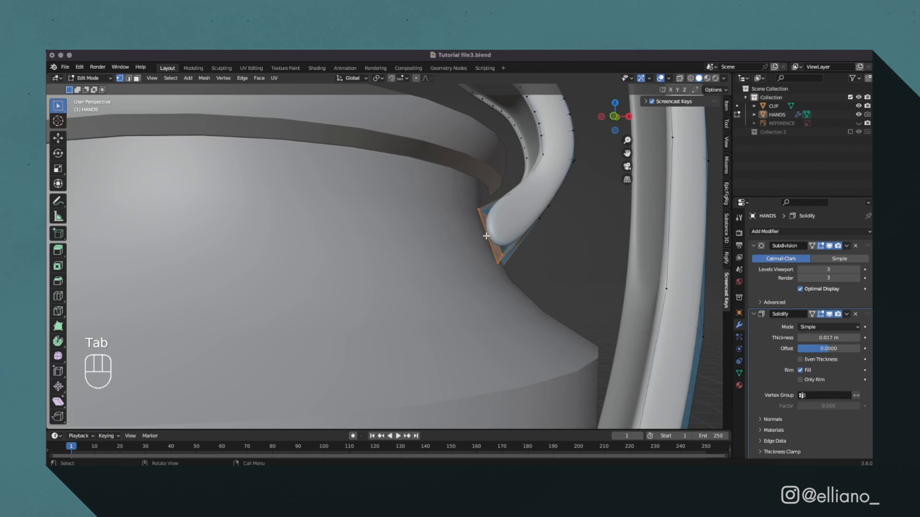
# Add an edge loop near the curl's end and slide it fully toward the cup to sharpen the end.
pyautogui.press('super+r')
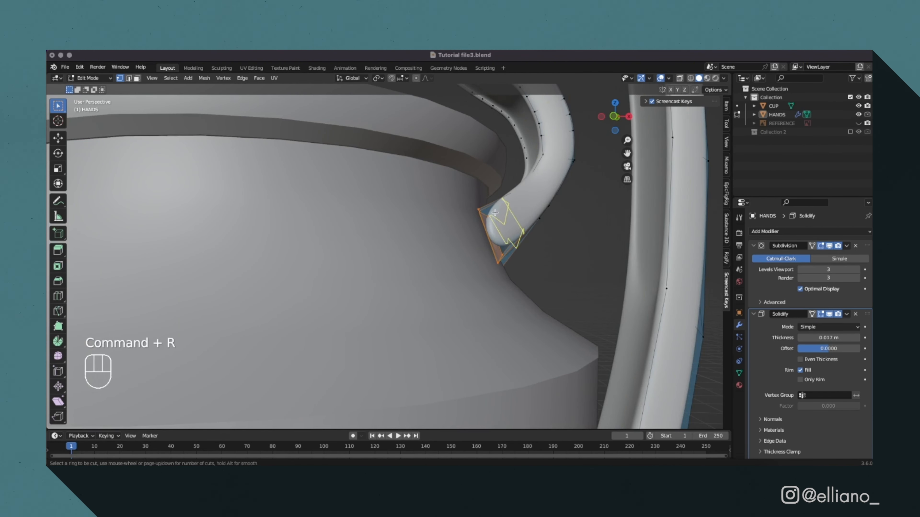
pyautogui.click(479, 214)
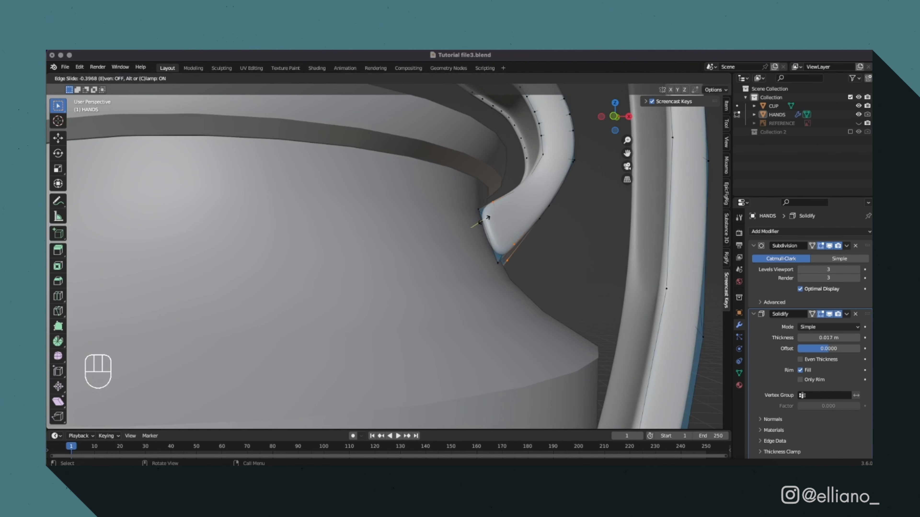
pyautogui.click(470, 229)
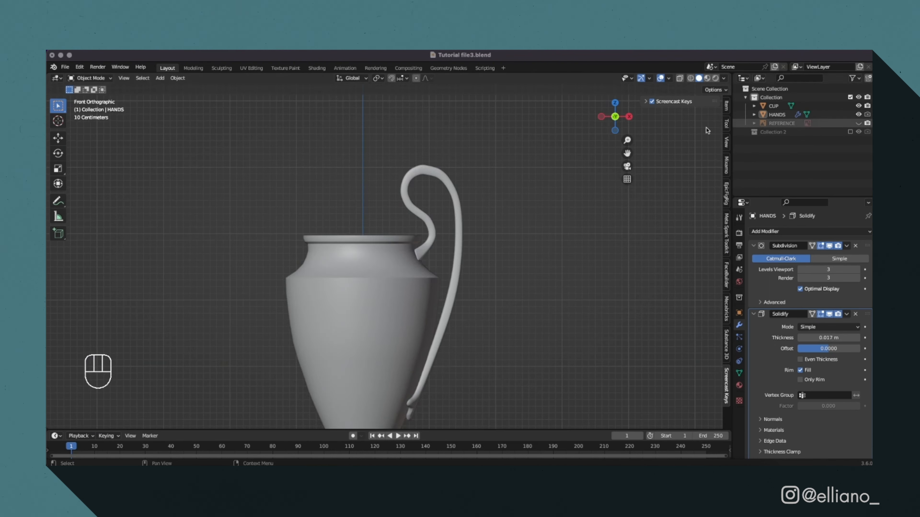
pyautogui.scroll(5, 384, 257)
pyautogui.press('Tab')
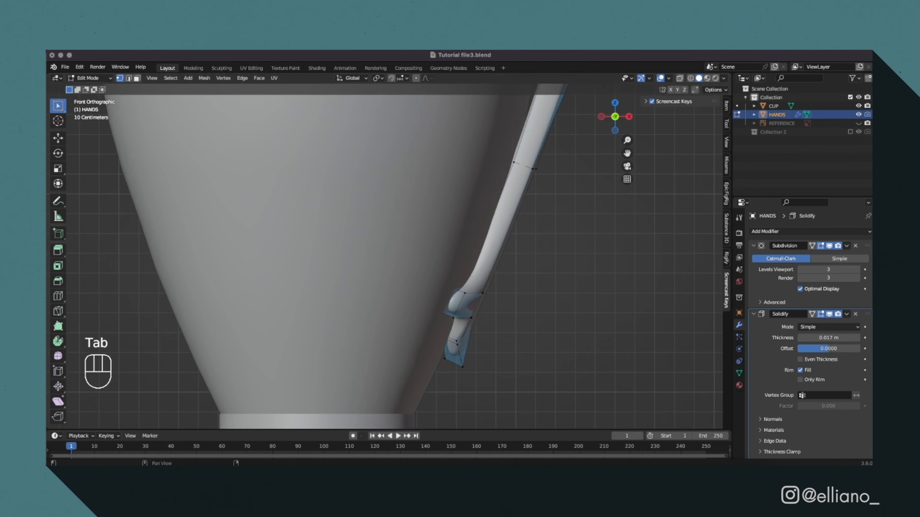
# Add an edge loop close to the handle's lower tip and mirror HANDS across X with a Mirror modifier.
pyautogui.click(679, 79)
pyautogui.moveTo(434, 325); pyautogui.dragTo(475, 378)
pyautogui.press('super+r')
pyautogui.click(463, 376)
pyautogui.click(461, 389)
pyautogui.moveTo(435, 323); pyautogui.dragTo(474, 391)
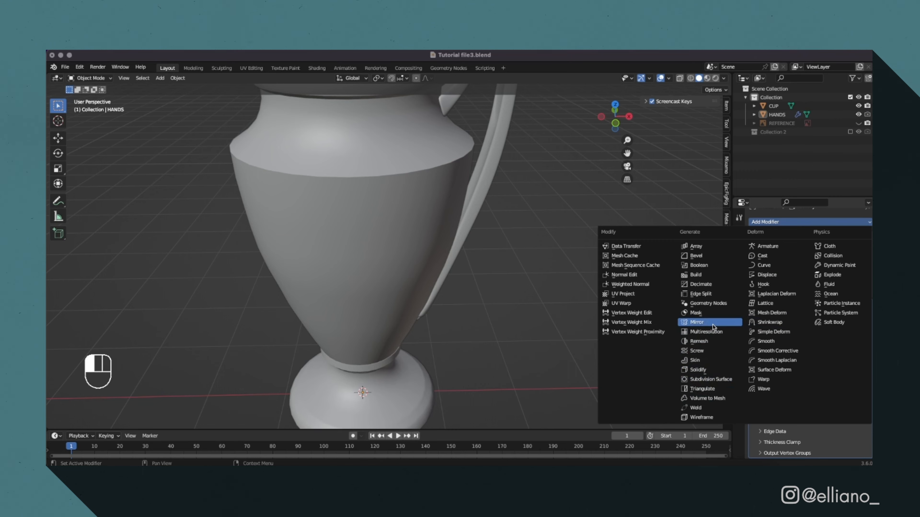
pyautogui.click(657, 323)
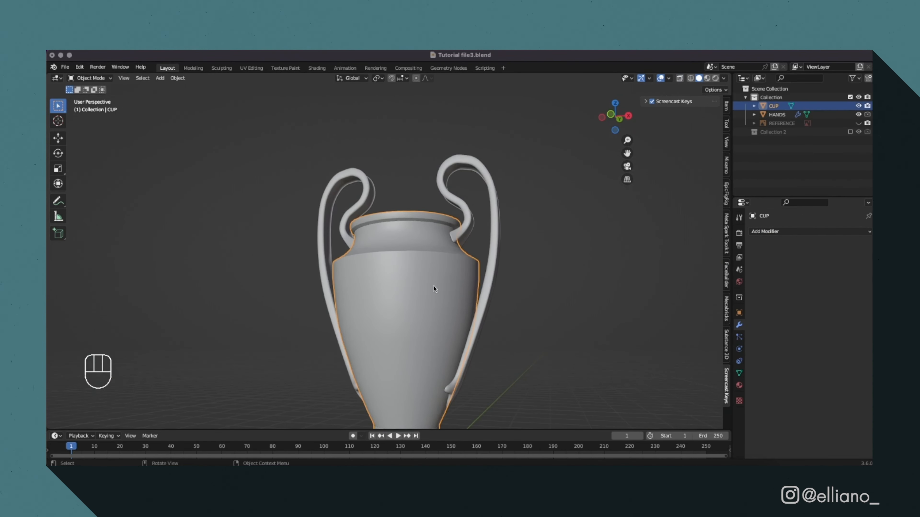
# Add a Solidify modifier to CUP with a thickness of -0.08 m and Even Thickness enabled.
pyautogui.click(779, 232)
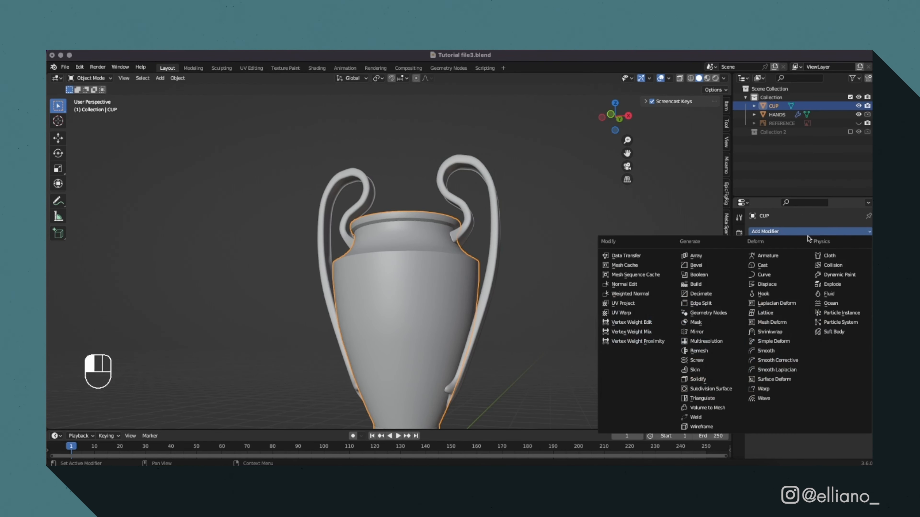
pyautogui.click(701, 380)
pyautogui.moveTo(833, 281); pyautogui.dragTo(849, 270)
pyautogui.moveTo(849, 270); pyautogui.dragTo(853, 270)
pyautogui.moveTo(484, 266); pyautogui.dragTo(498, 332, button='middle')
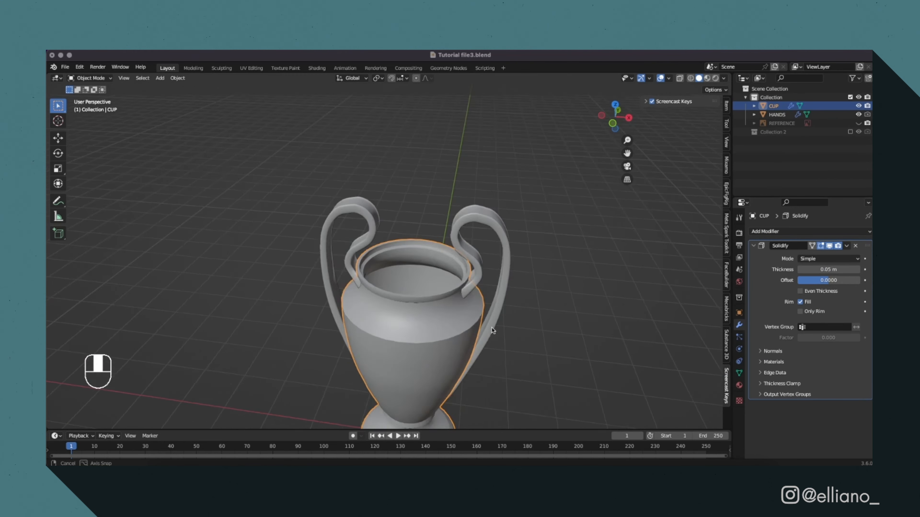
pyautogui.moveTo(832, 280); pyautogui.dragTo(806, 270)
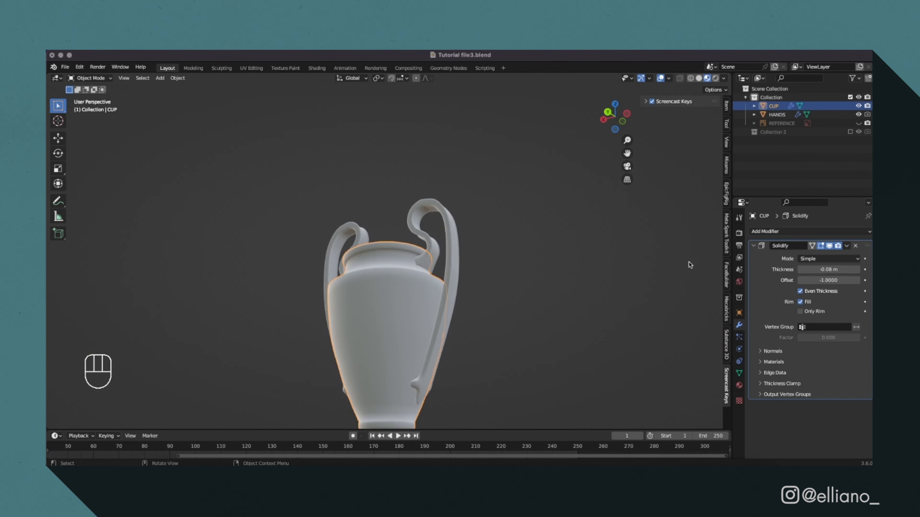
# Add a Subdivision Surface modifier to CUP and raise its subdivision level.
pyautogui.click(809, 234)
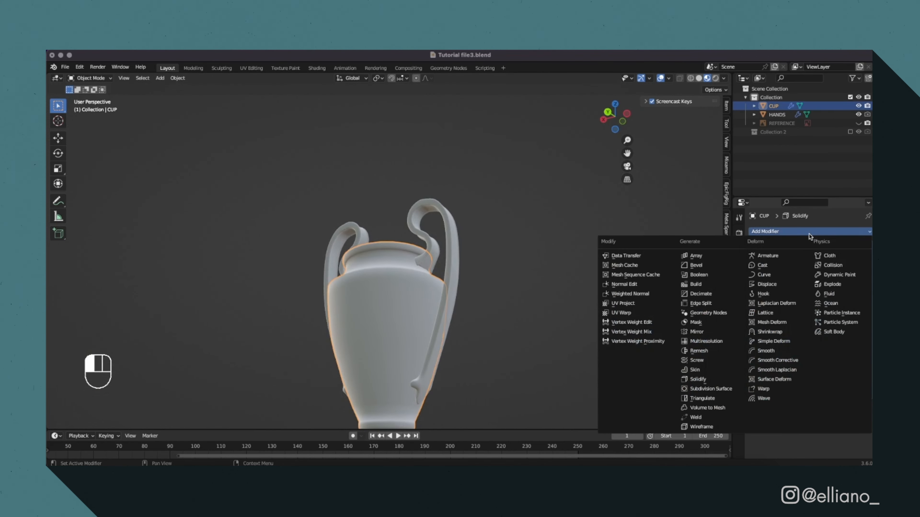
pyautogui.click(733, 389)
pyautogui.click(858, 430)
pyautogui.click(858, 430)
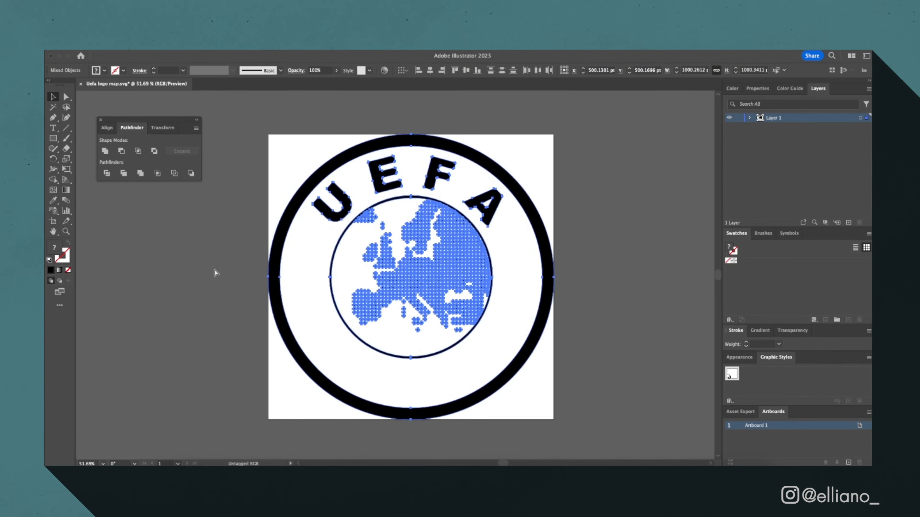
pyautogui.press('super+s')
pyautogui.click(111, 50)
pyautogui.moveTo(137, 239)
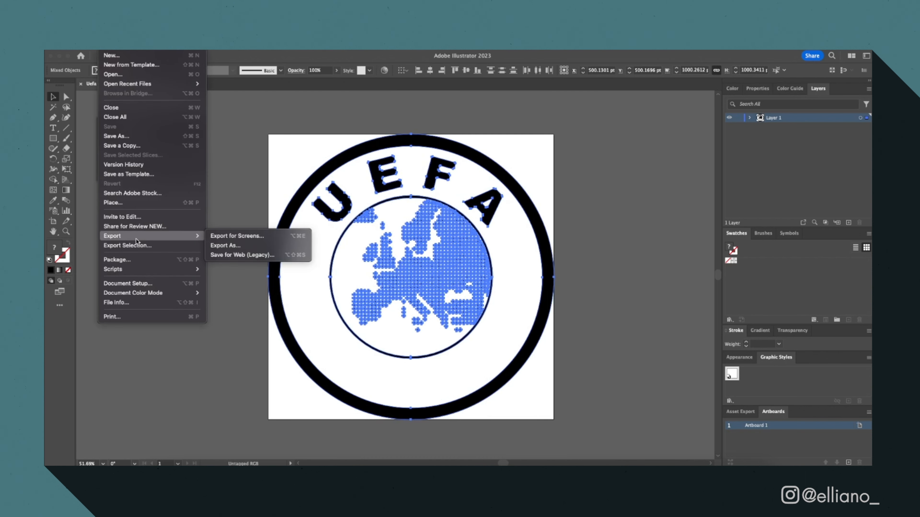
pyautogui.moveTo(148, 50)
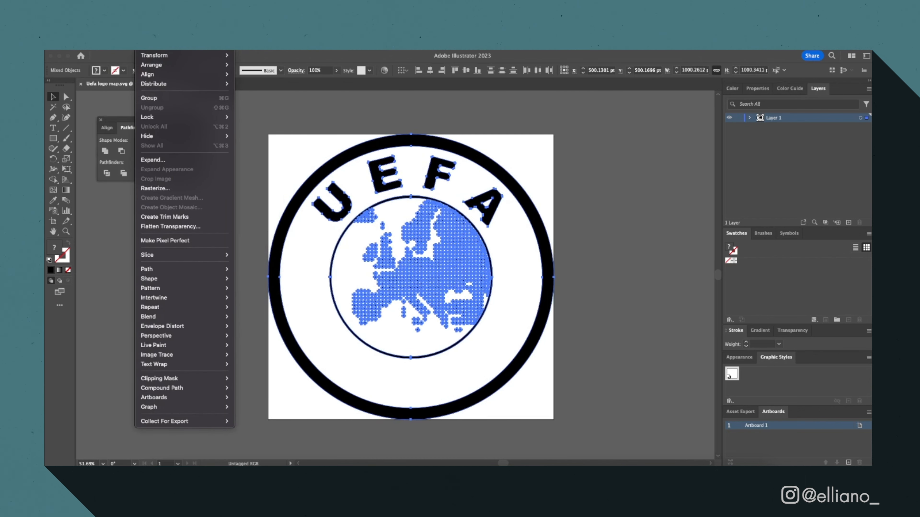
pyautogui.press('Escape')
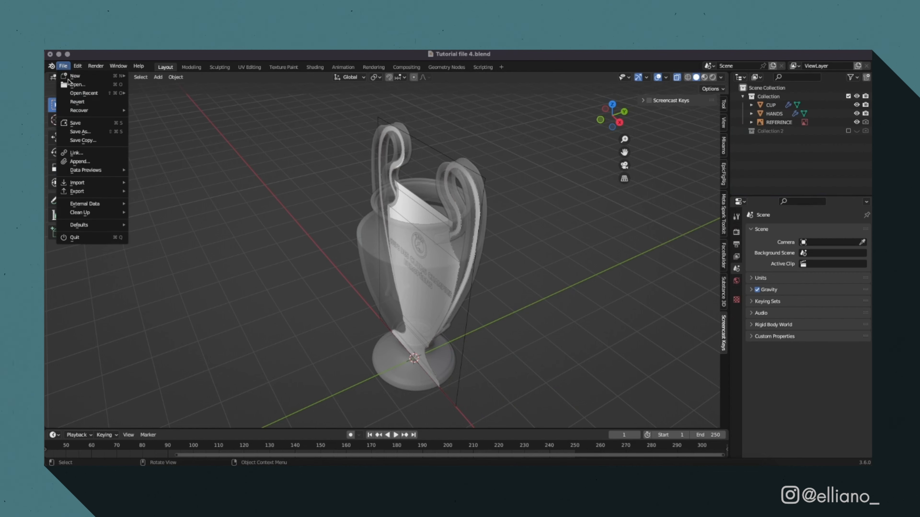
# Switch to Blender and import the file Uefa logo map.svg as Scalable Vector Graphics.
pyautogui.moveTo(96, 182)
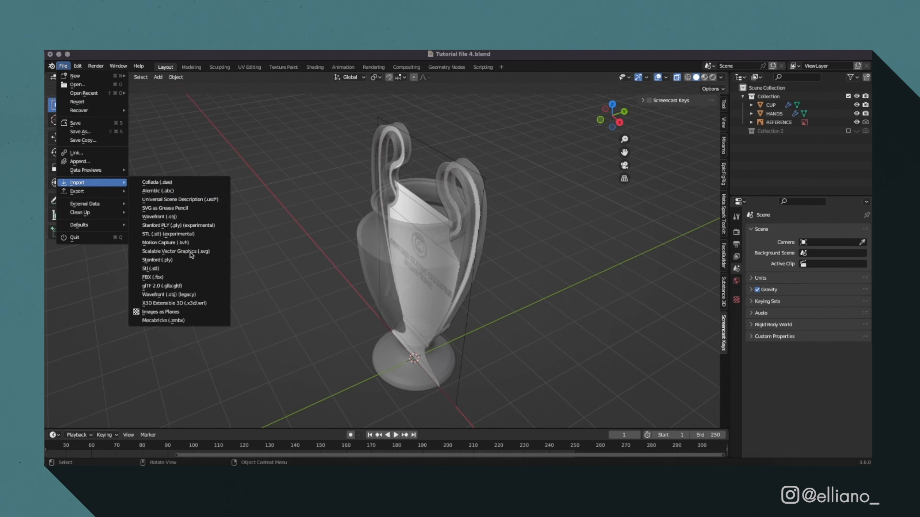
pyautogui.click(156, 260)
pyautogui.click(656, 385)
# Select all curves in the Uefa logo map.svg collection and scale them up.
pyautogui.rightClick(773, 92)
pyautogui.rightClick(772, 92)
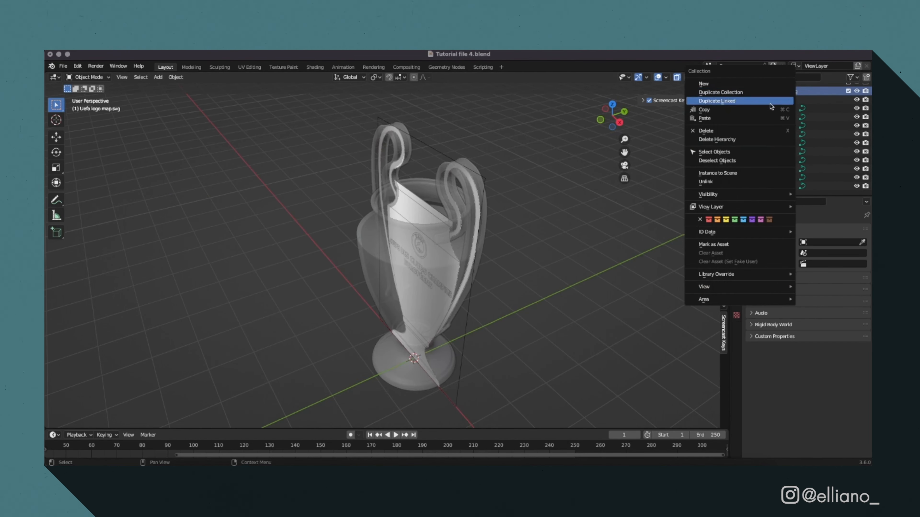
pyautogui.click(764, 151)
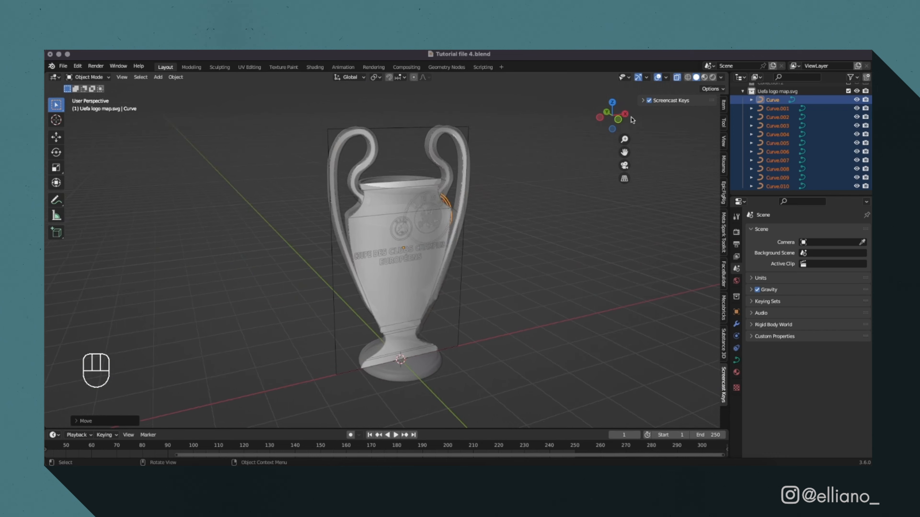
pyautogui.press('s')
pyautogui.click(435, 229)
# Raise the logo curves along Z toward the cup's emblem area and scale them to the reference emblem's size.
pyautogui.press('g')
pyautogui.press('z')
pyautogui.press('s')
pyautogui.press('g')
pyautogui.press('z')
pyautogui.click(438, 248)
# Adjust the logo's position along Z, Y and X to align it with the reference emblem on the cup's front.
pyautogui.press('g')
pyautogui.press('z')
pyautogui.click(439, 249)
pyautogui.press('g')
pyautogui.press('y')
pyautogui.click(439, 249)
pyautogui.press('g')
pyautogui.press('x')
pyautogui.click(465, 247)
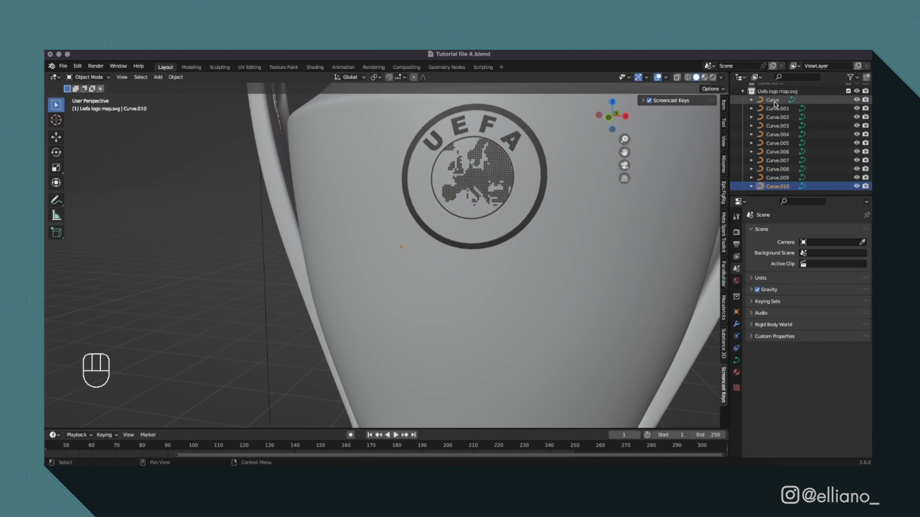
# Convert all the curves of the imported UEFA logo to meshes.
pyautogui.keyDown('shift'); pyautogui.click(773, 101); pyautogui.keyUp('shift')
pyautogui.rightClick(469, 179)
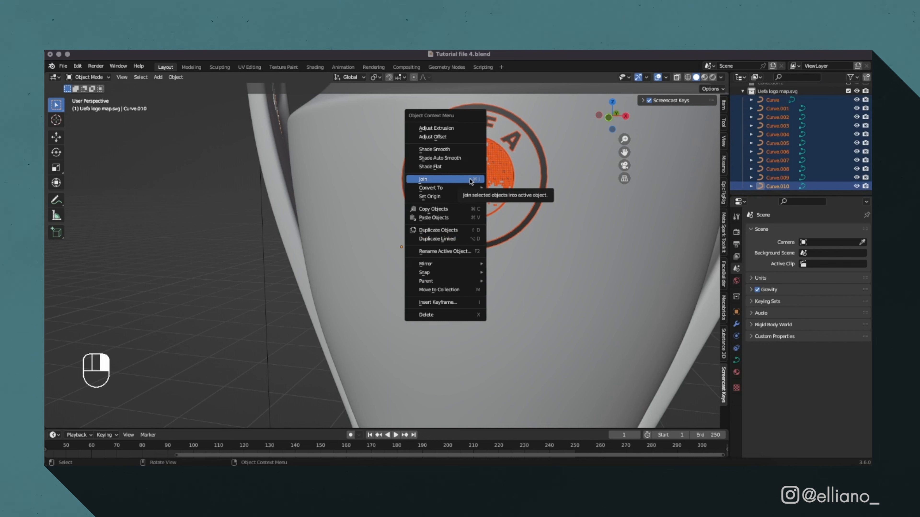
pyautogui.moveTo(470, 188)
pyautogui.click(506, 200)
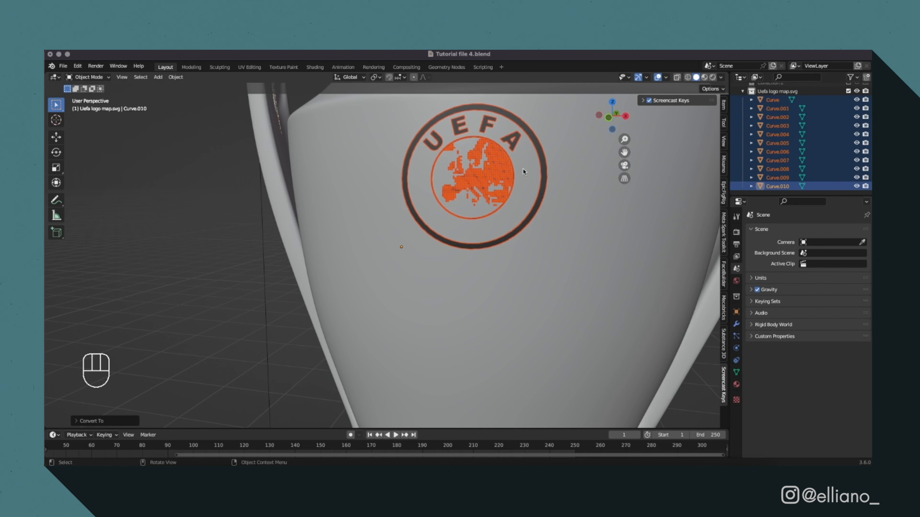
# Join the logo meshes into one object and reset its origin to the logo's centre.
pyautogui.rightClick(502, 177)
pyautogui.click(471, 166)
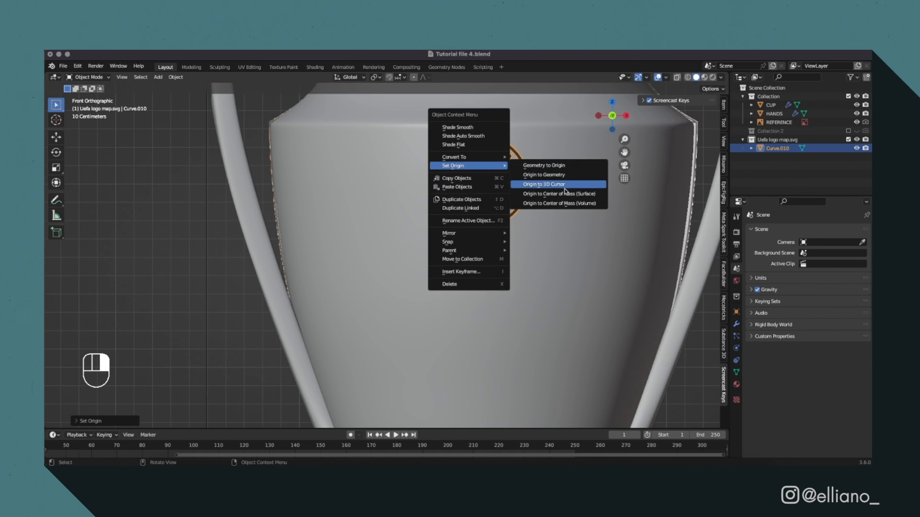
pyautogui.click(543, 174)
# Tilt the logo in side view to follow the cup wall's slope and move it along Y just in front of the surface.
pyautogui.click(598, 116)
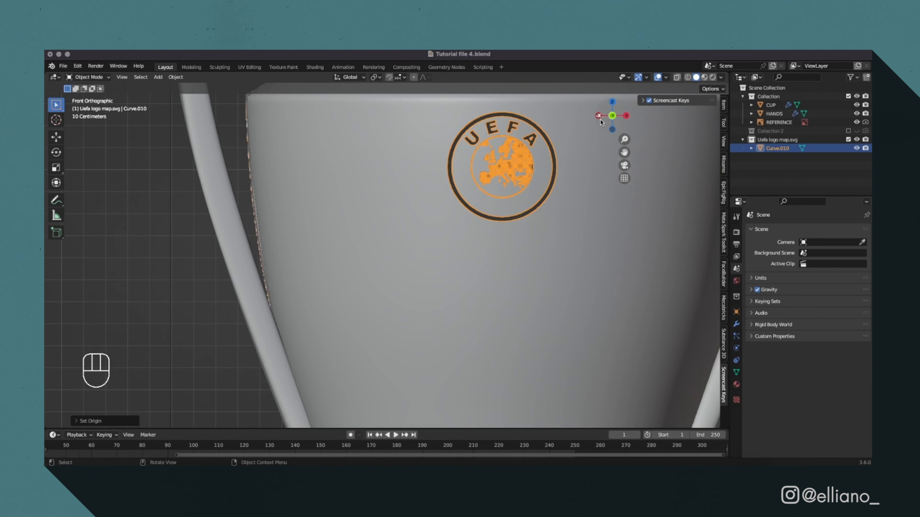
pyautogui.press('r')
pyautogui.press('y')
pyautogui.click(619, 214)
pyautogui.press('g')
pyautogui.press('y')
pyautogui.press('y')
pyautogui.press('x')
pyautogui.press('x')
pyautogui.press('y')
pyautogui.press('y')
pyautogui.press('super+z')
pyautogui.press('g')
pyautogui.press('y')
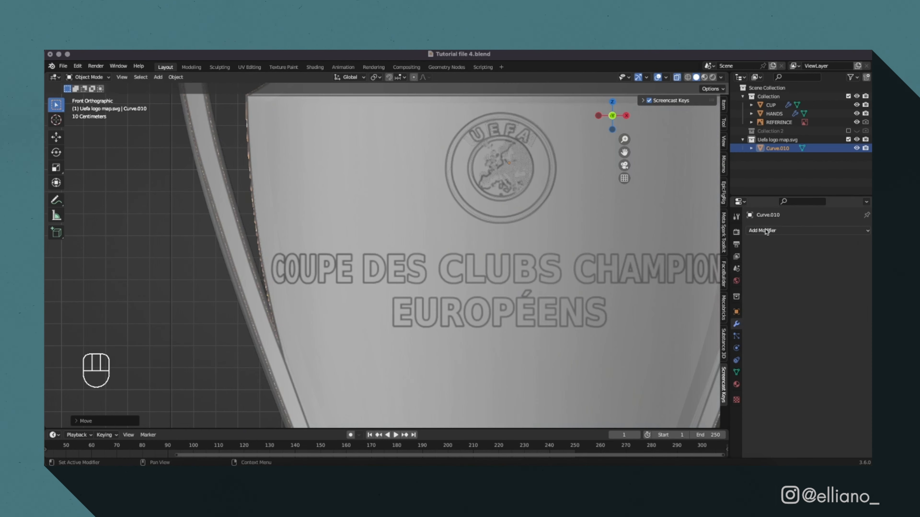
# Add a Shrinkwrap modifier to the logo targeting CUP, with Target Normal Project wrap method and Above Surface snap mode.
pyautogui.click(766, 231)
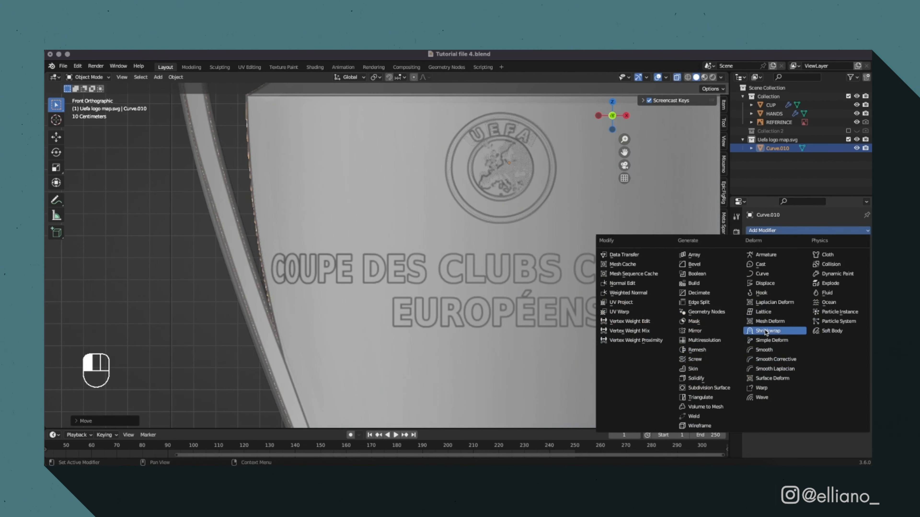
pyautogui.click(791, 327)
pyautogui.click(822, 279)
pyautogui.click(815, 301)
pyautogui.click(826, 257)
pyautogui.click(827, 296)
pyautogui.click(826, 266)
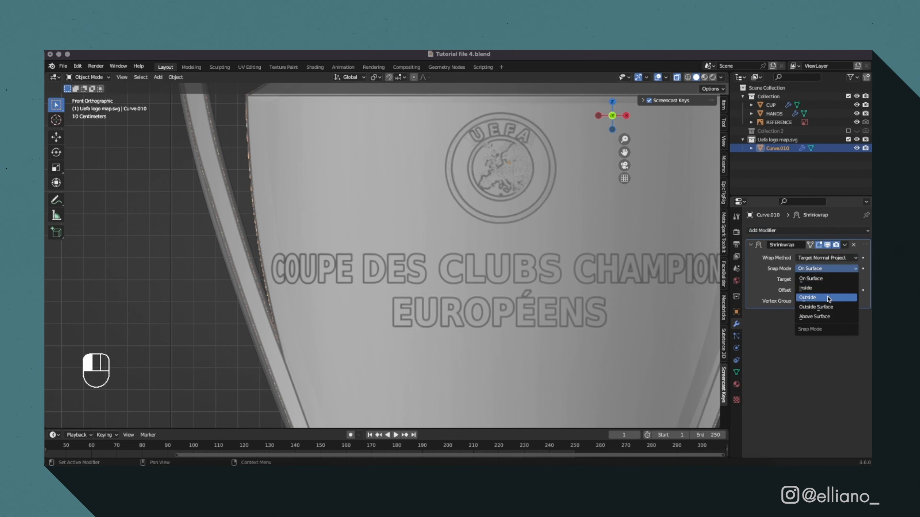
pyautogui.click(826, 317)
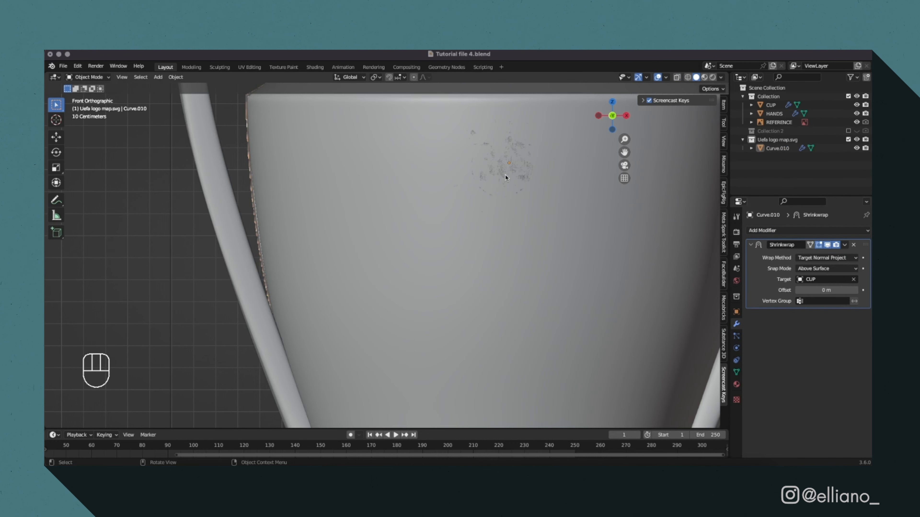
# Apply Beautify Faces to the logo's entire mesh.
pyautogui.click(501, 177)
pyautogui.press('Tab')
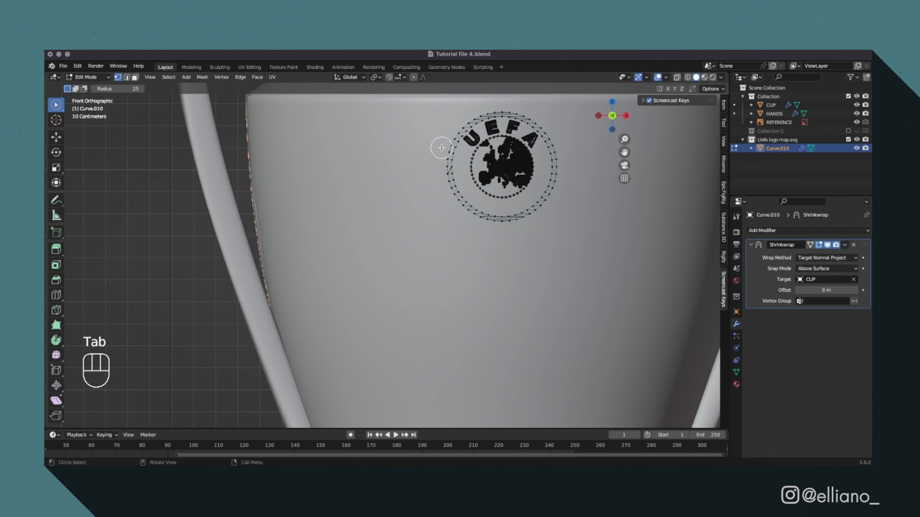
pyautogui.press('a')
pyautogui.click(257, 77)
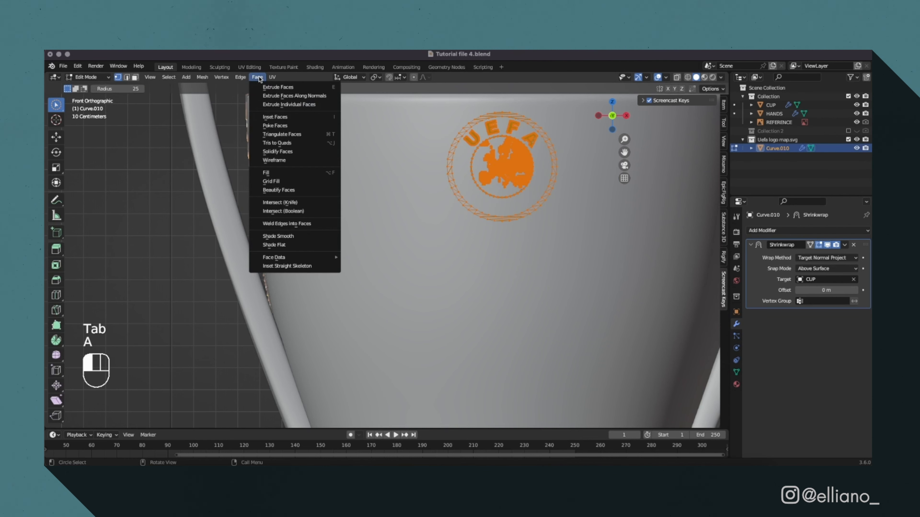
pyautogui.click(303, 188)
pyautogui.press('Tab')
# Add a Solidify modifier to the logo with 0.006 m thickness and an offset of 0, and save the file.
pyautogui.click(807, 230)
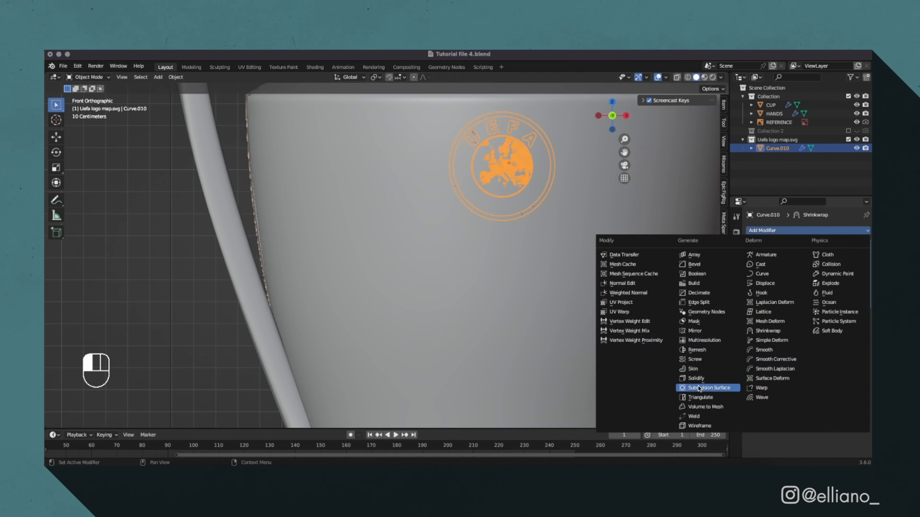
pyautogui.click(688, 388)
pyautogui.moveTo(828, 351); pyautogui.dragTo(843, 349)
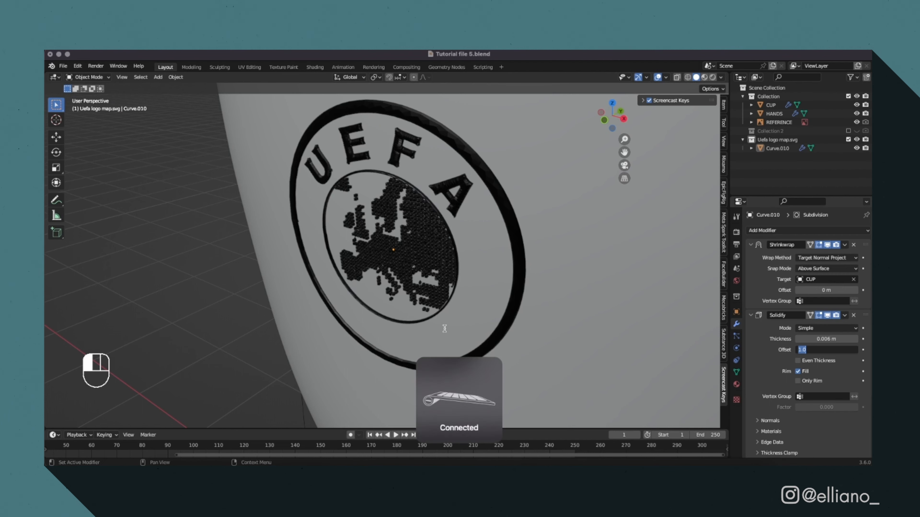
pyautogui.press('Return')
pyautogui.press('super+s')
# Add a Subdivision Surface modifier to the logo after its Solidify modifier.
pyautogui.click(828, 231)
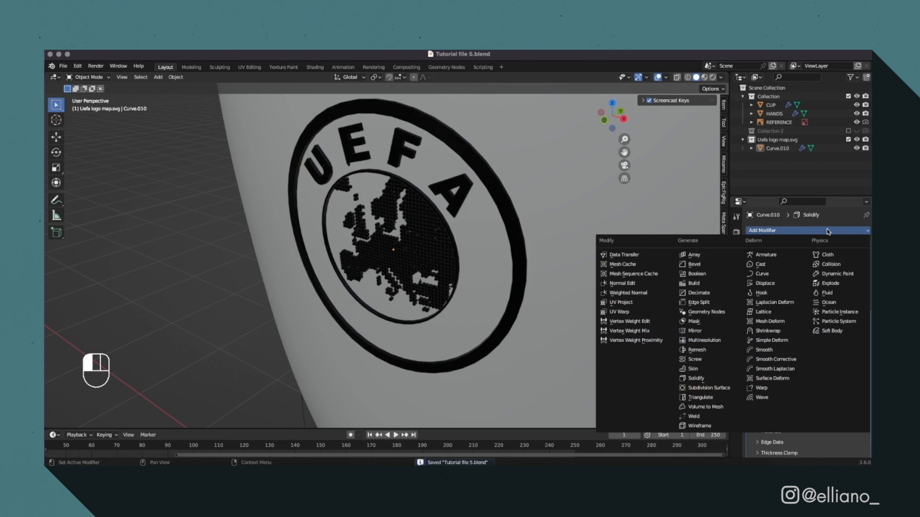
pyautogui.click(720, 388)
pyautogui.rightClick(232, 203)
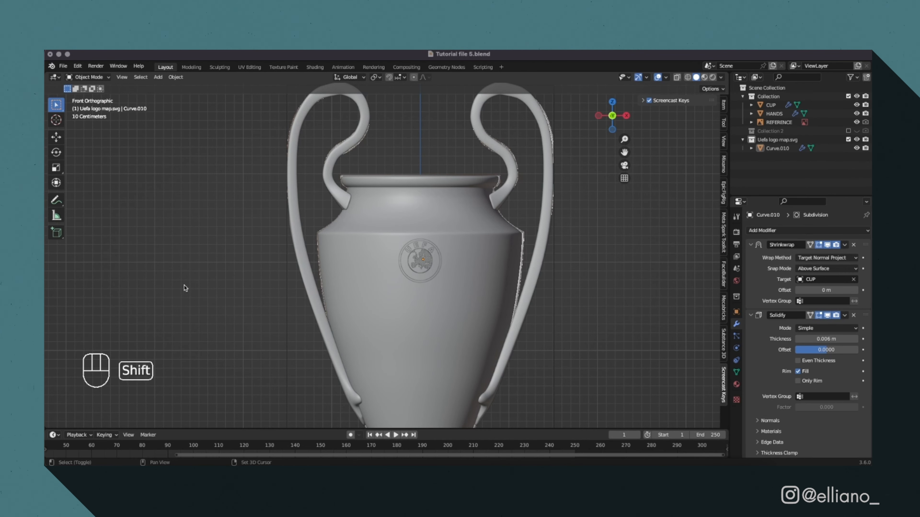
# Add a Text object and, in top view, replace its content with Coupe des Clubs Champions.
pyautogui.hotkey('shift', 'a')
pyautogui.click(154, 323)
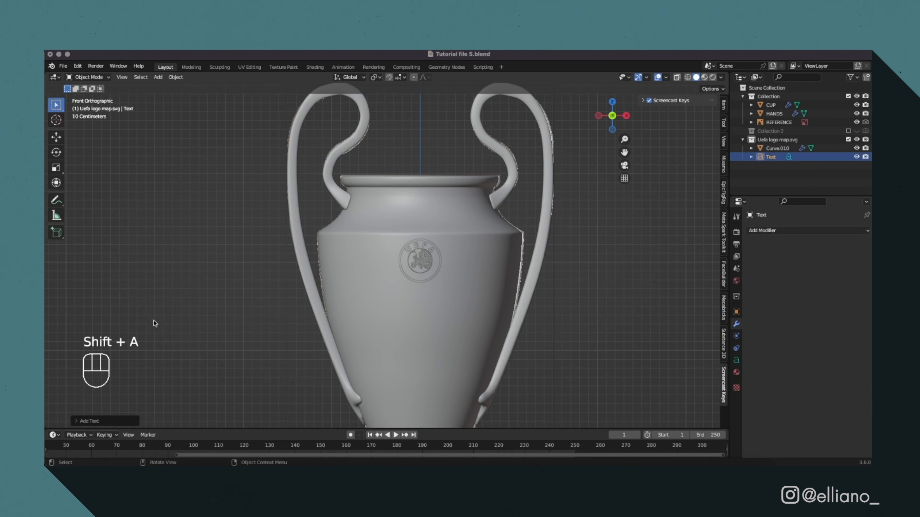
pyautogui.scroll(-5, 396, 299)
pyautogui.moveTo(612, 123); pyautogui.dragTo(607, 107)
pyautogui.click(609, 108)
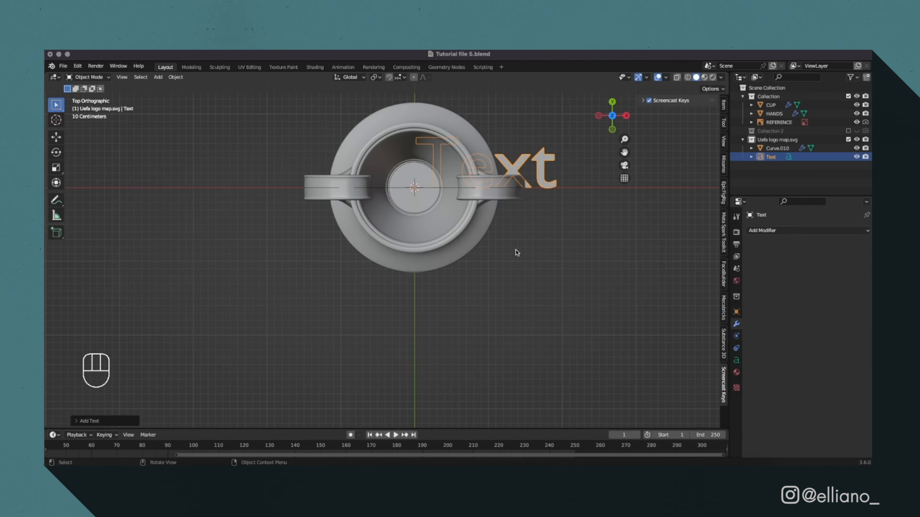
pyautogui.press('Tab')
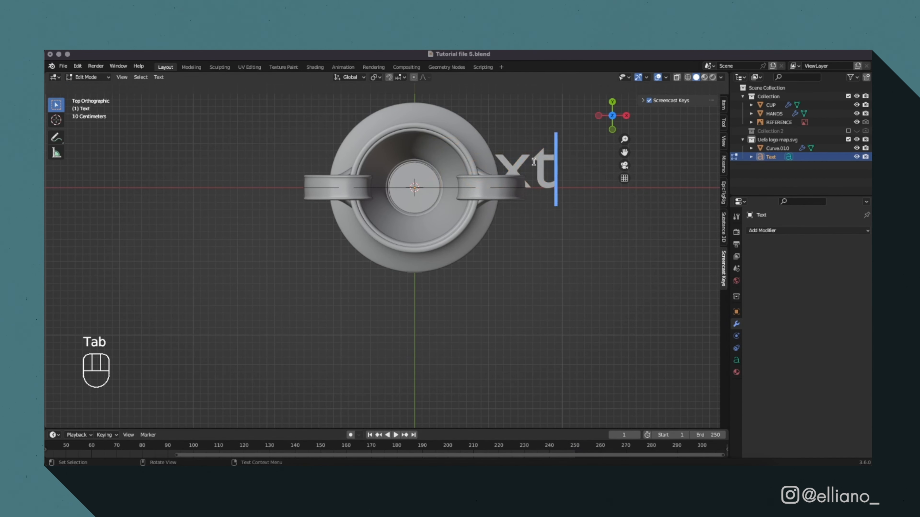
pyautogui.press('super+a')
# Set the text's horizontal alignment to Center.
pyautogui.click(825, 349)
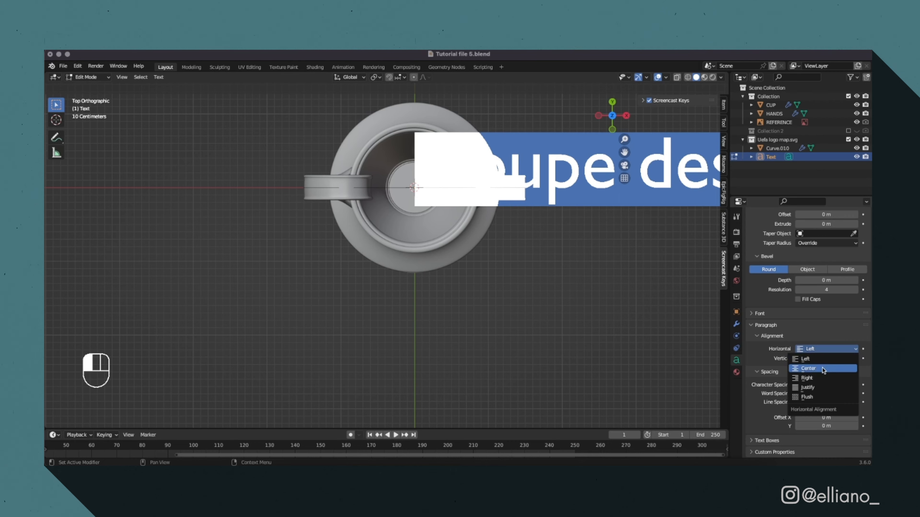
pyautogui.click(818, 369)
pyautogui.scroll(-2, 642, 230)
pyautogui.scroll(4, 791, 310)
pyautogui.scroll(-4, 754, 317)
# Load FreeSans Bold from the Free-Sans folder as the text's regular font.
pyautogui.click(754, 315)
pyautogui.click(855, 327)
pyautogui.click(273, 315)
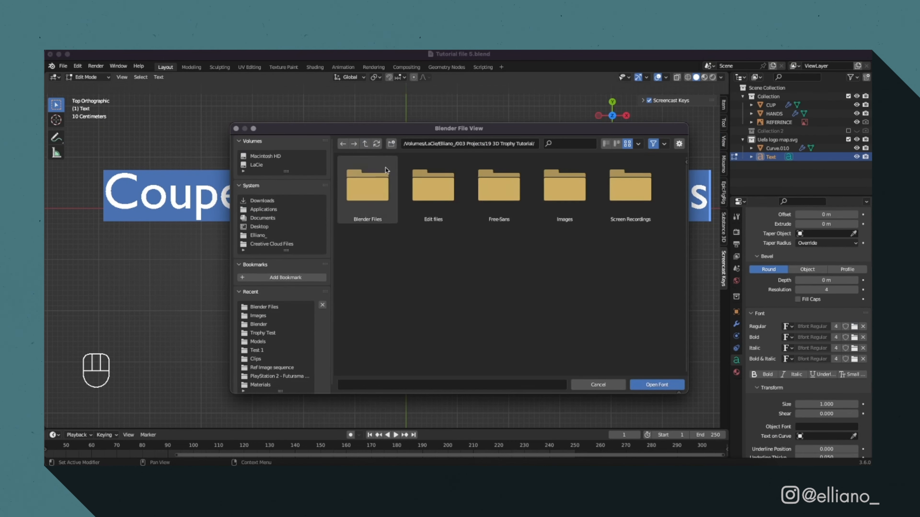
pyautogui.doubleClick(499, 189)
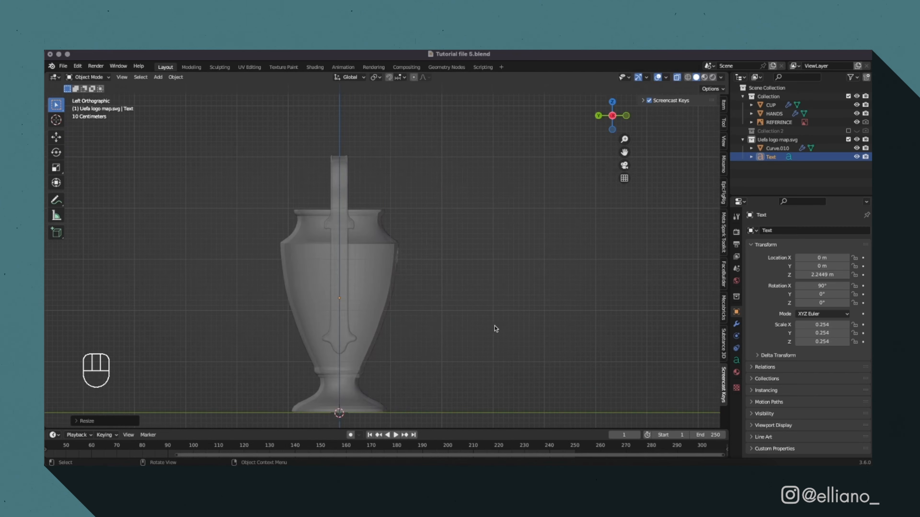
# Move the text along Y to about -1.07 m and raise it about 0.25 m along Z to the reference's first inscription line.
pyautogui.press('g')
pyautogui.press('y')
pyautogui.click(522, 316)
pyautogui.scroll(4, 522, 316)
pyautogui.press('g')
pyautogui.press('z')
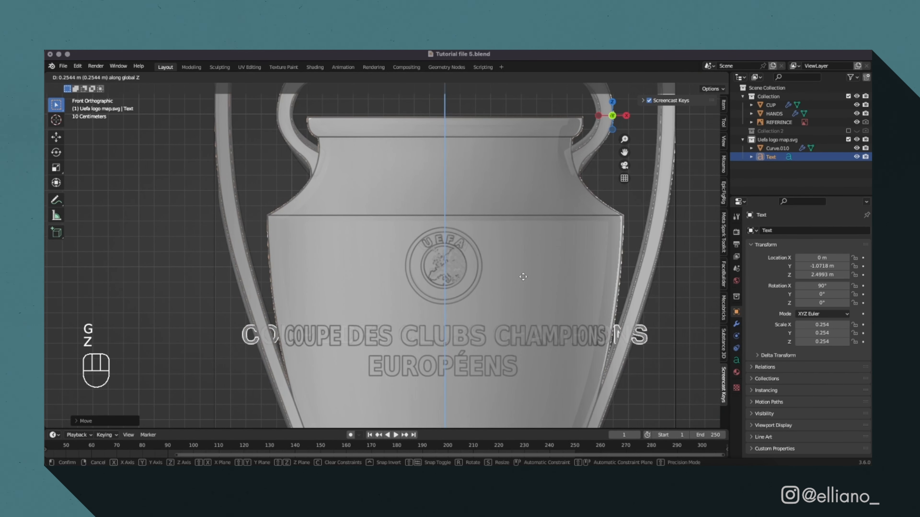
pyautogui.click(522, 278)
# Duplicate the text for the second inscription line below and replace the copy's content with Européens.
pyautogui.hotkey('shift', 'd')
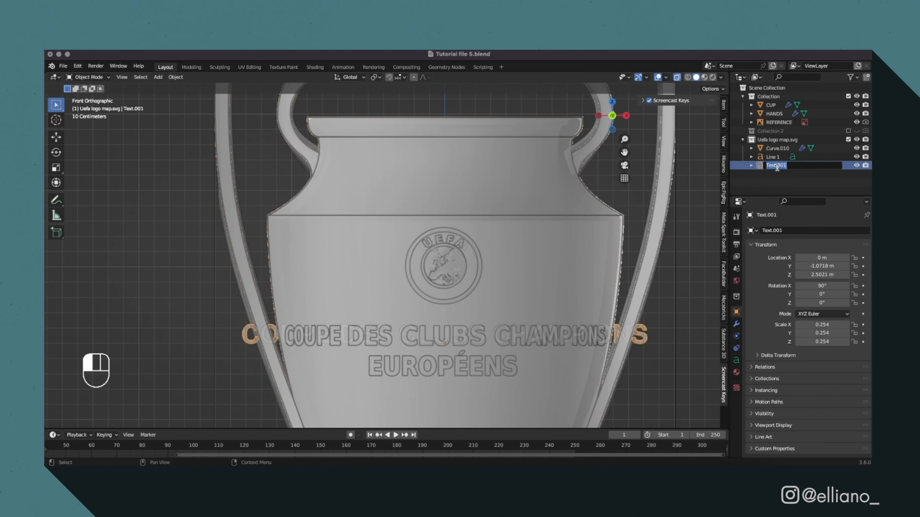
pyautogui.press('BackSpace')
pyautogui.press('BackSpace')
pyautogui.press('super+v')
pyautogui.press('Tab')
pyautogui.press('Tab')
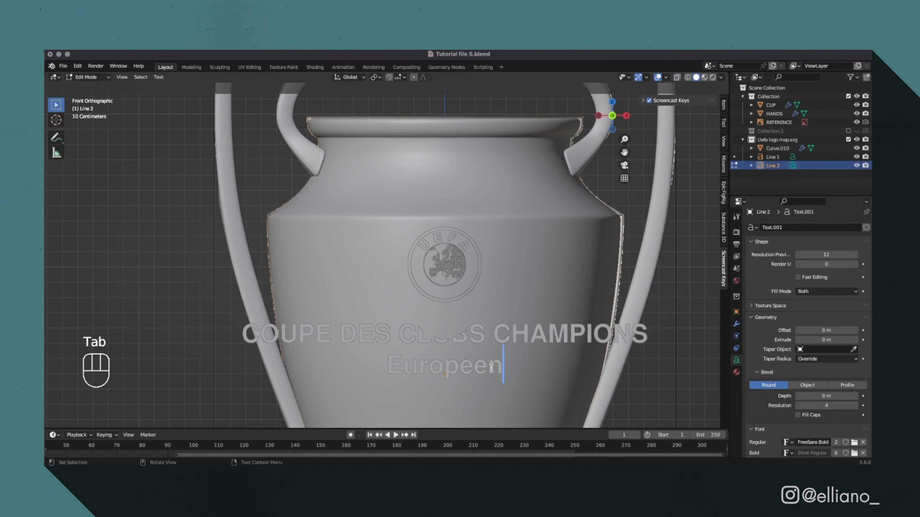
pyautogui.write('s')
pyautogui.keyDown('shift'); pyautogui.click(420, 364); pyautogui.keyUp('shift')
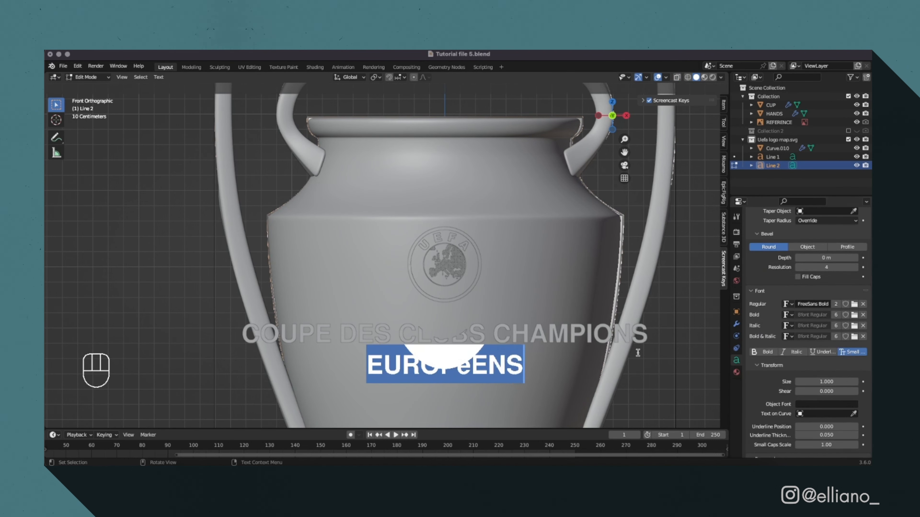
pyautogui.click(462, 366)
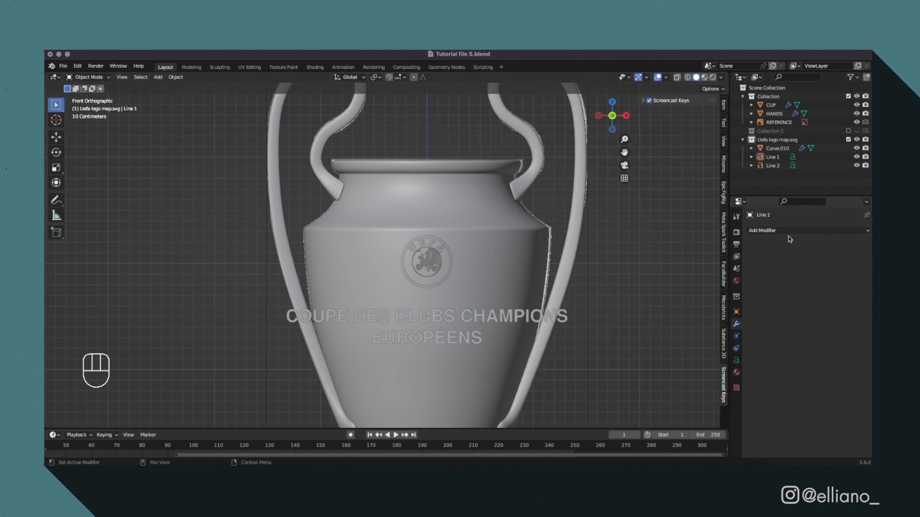
# Add a Solidify modifier to both Line 1 and Line 2 and set the thickness to 0.15 m.
pyautogui.click(788, 230)
pyautogui.click(715, 338)
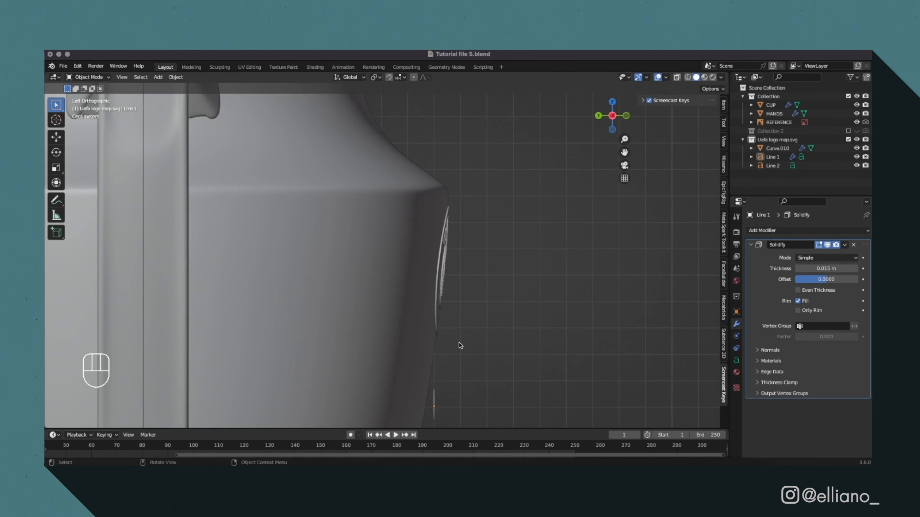
pyautogui.click(434, 406)
pyautogui.click(773, 166)
pyautogui.click(786, 230)
pyautogui.click(744, 340)
pyautogui.click(836, 269)
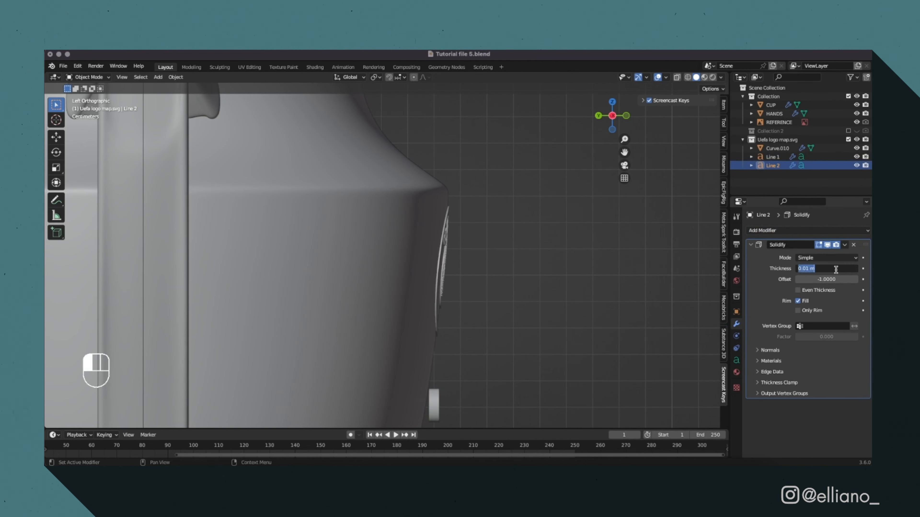
pyautogui.write('0.15')
pyautogui.press('Return')
# Convert the two text lines to meshes.
pyautogui.scroll(-3, 531, 318)
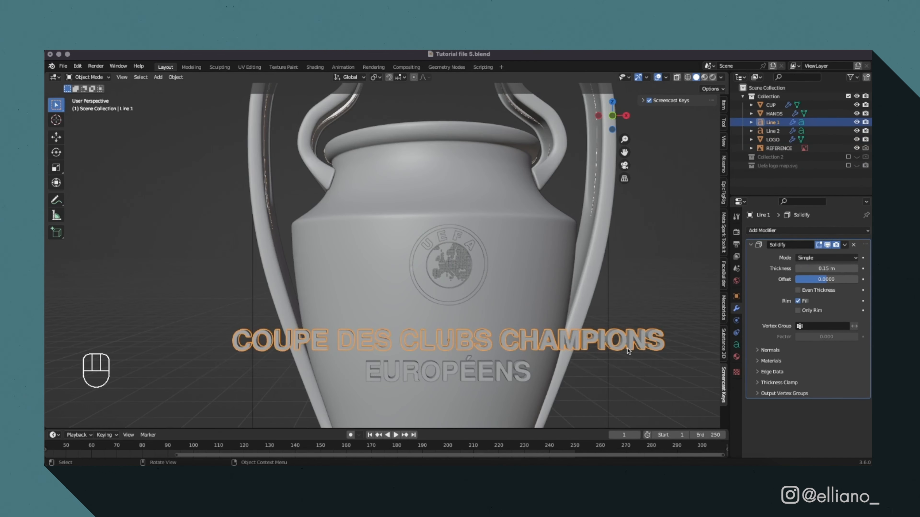
pyautogui.rightClick(629, 351)
pyautogui.moveTo(629, 330)
pyautogui.click(662, 338)
# Add a Sharp Remesh modifier to Line 1 with octree depth 8 and Remove Disconnected off, and apply it.
pyautogui.click(808, 231)
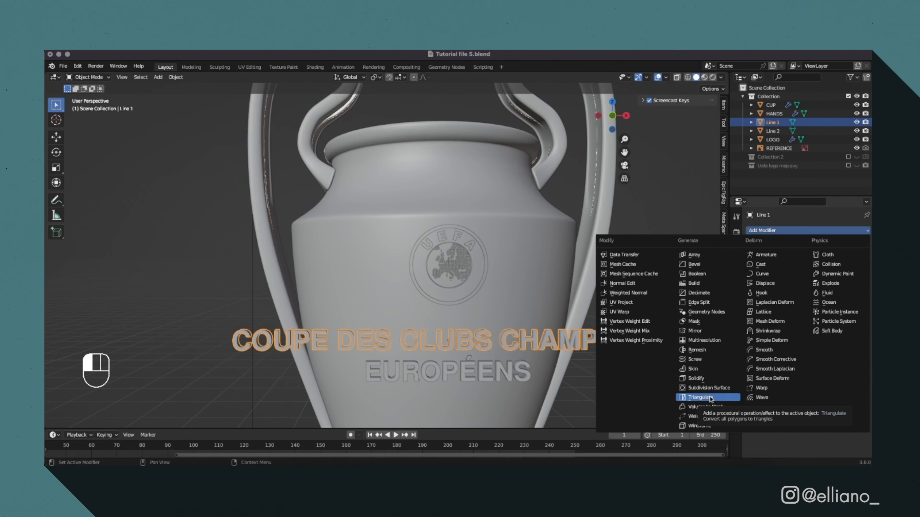
pyautogui.click(699, 350)
pyautogui.click(819, 258)
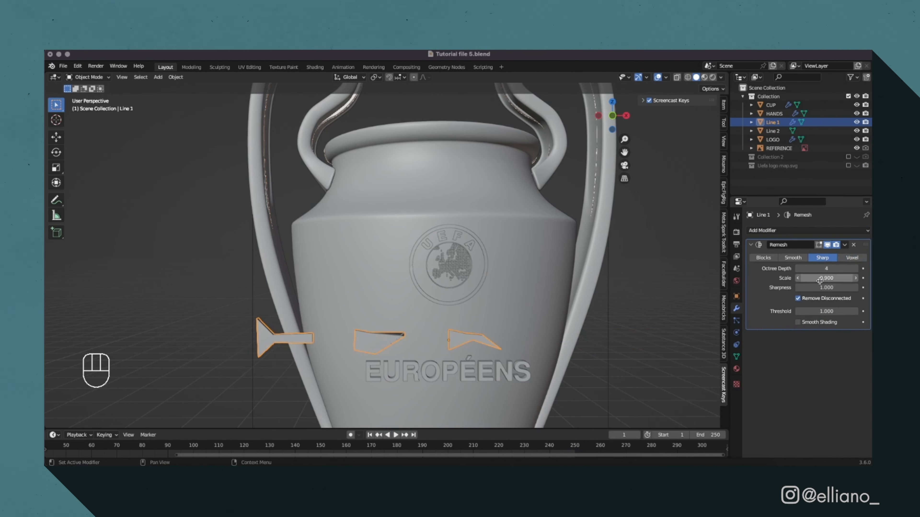
pyautogui.press('Return')
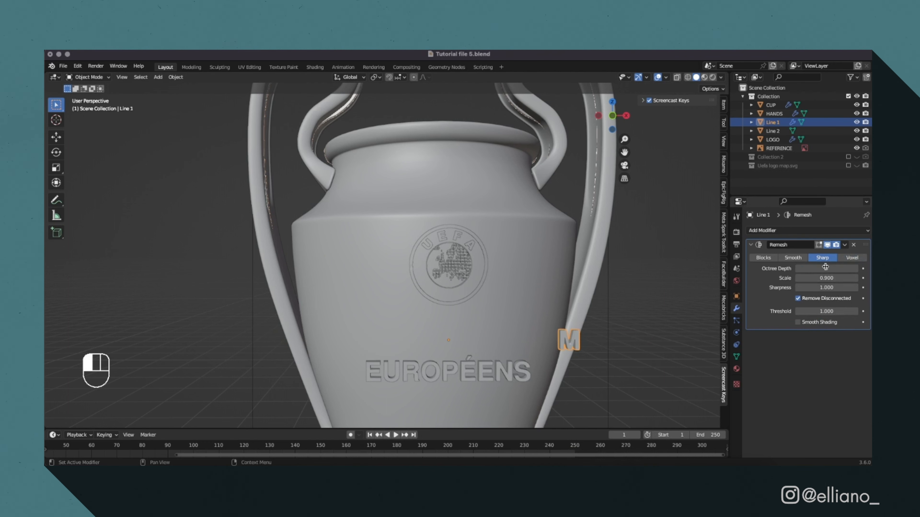
pyautogui.scroll(-2, 634, 325)
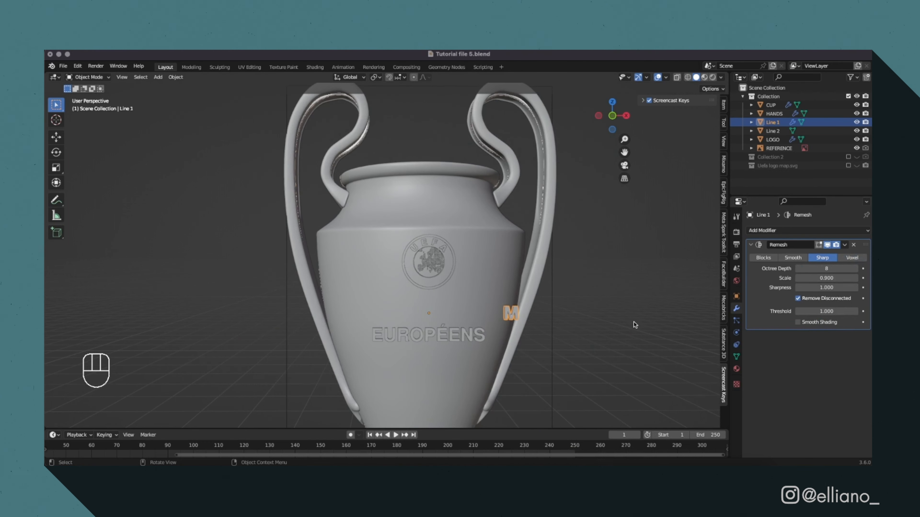
pyautogui.click(797, 299)
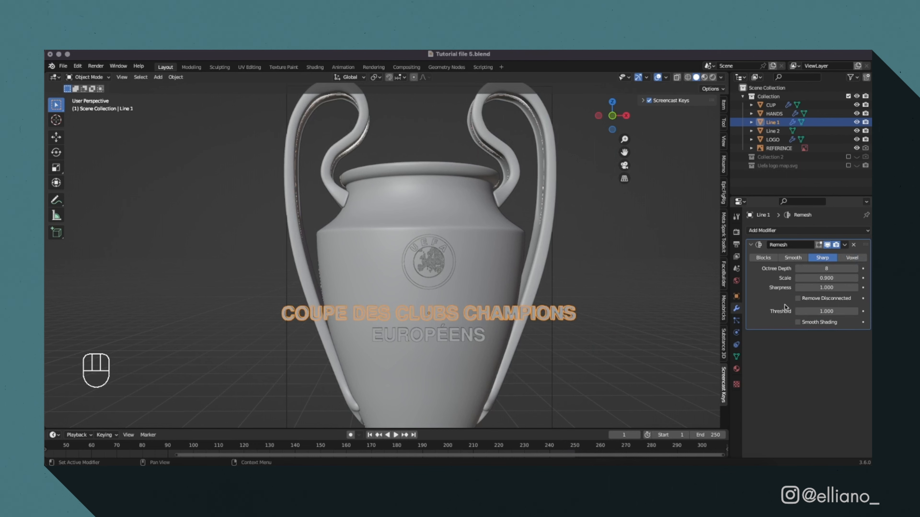
pyautogui.scroll(3, 634, 325)
pyautogui.click(844, 246)
pyautogui.click(833, 255)
# Add a Sharp Remesh modifier to Line 2, adjust its octree depth and apply it.
pyautogui.click(772, 131)
pyautogui.click(807, 231)
pyautogui.click(696, 354)
pyautogui.click(822, 258)
pyautogui.doubleClick(827, 269)
pyautogui.click(842, 254)
# Add and apply a Planar Decimate modifier with a 5° angle limit on Line 1, and do the same for Line 2.
pyautogui.moveTo(580, 347); pyautogui.dragTo(557, 290, button='middle')
pyautogui.click(557, 291)
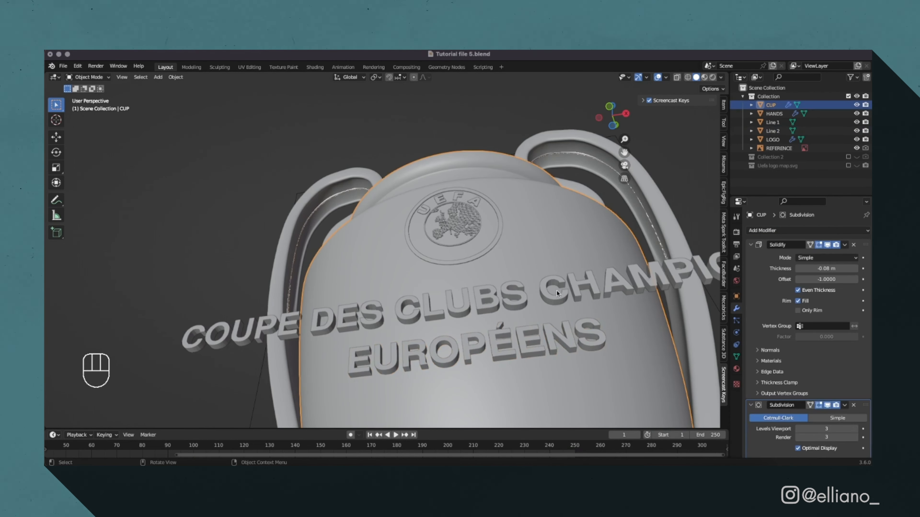
pyautogui.click(557, 290)
pyautogui.click(761, 232)
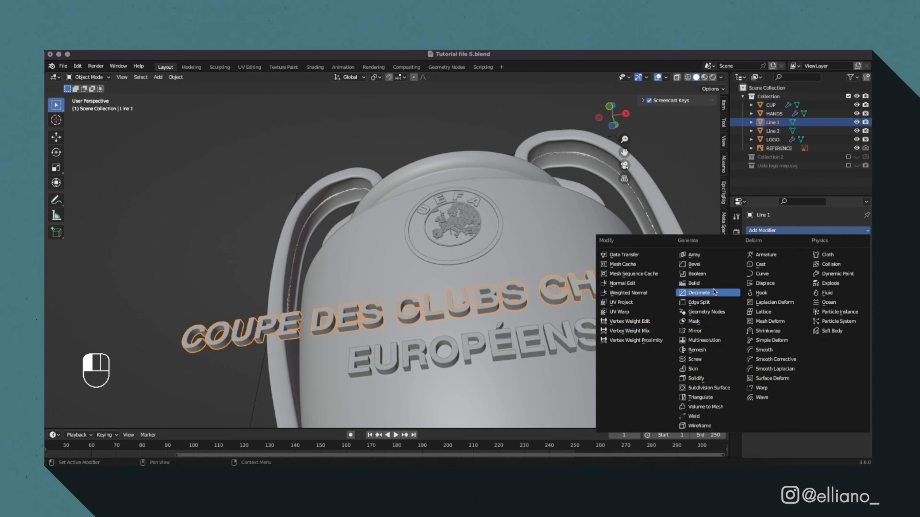
pyautogui.click(698, 292)
pyautogui.click(846, 258)
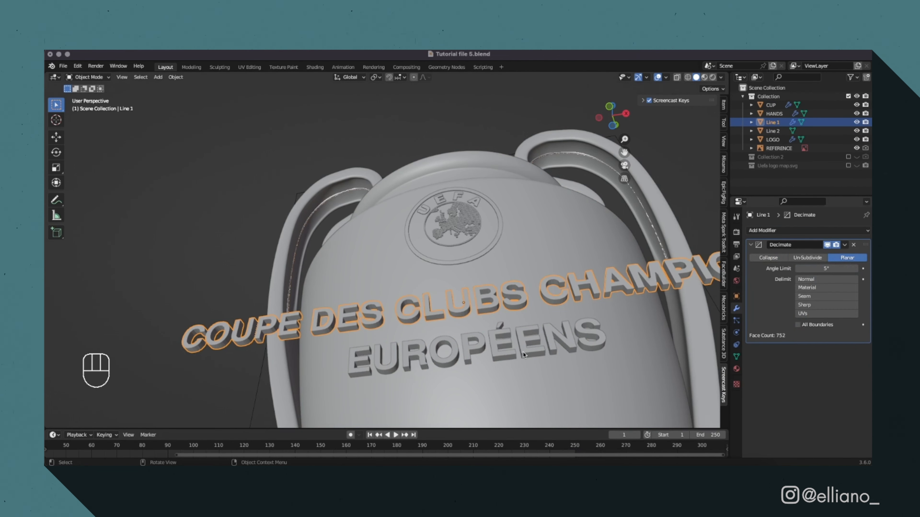
pyautogui.click(845, 245)
pyautogui.click(833, 255)
pyautogui.click(761, 231)
pyautogui.click(699, 231)
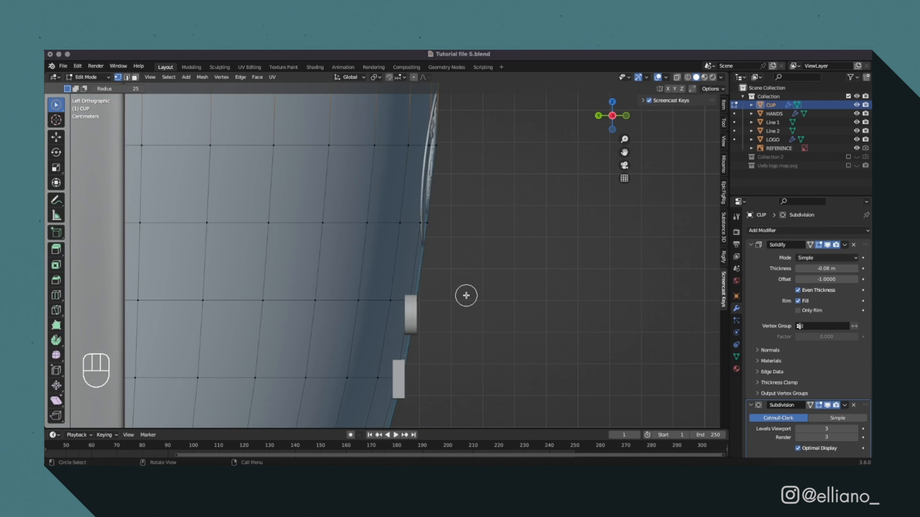
# Add an edge loop around CUP and slide it level with the middle of the first text line.
pyautogui.keyDown('alt'); pyautogui.click(343, 327); pyautogui.keyUp('alt')
pyautogui.press('g')
pyautogui.press('g')
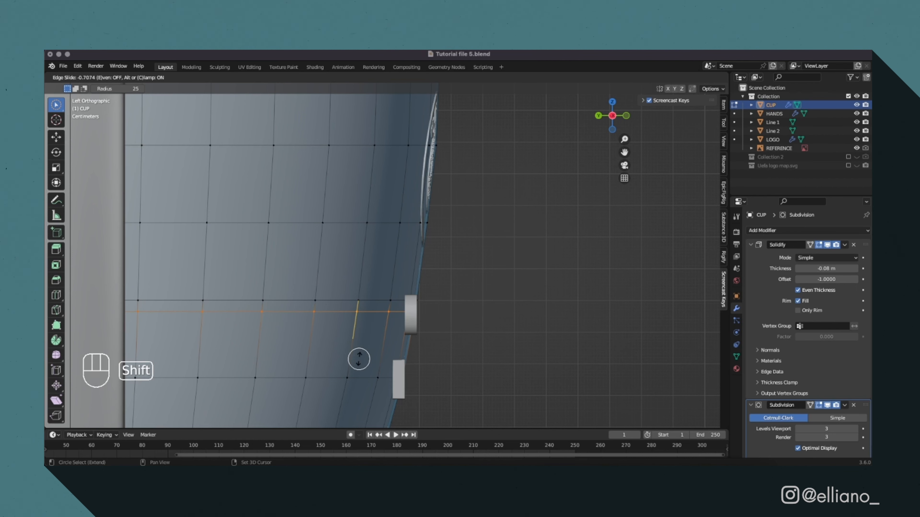
pyautogui.click(361, 378)
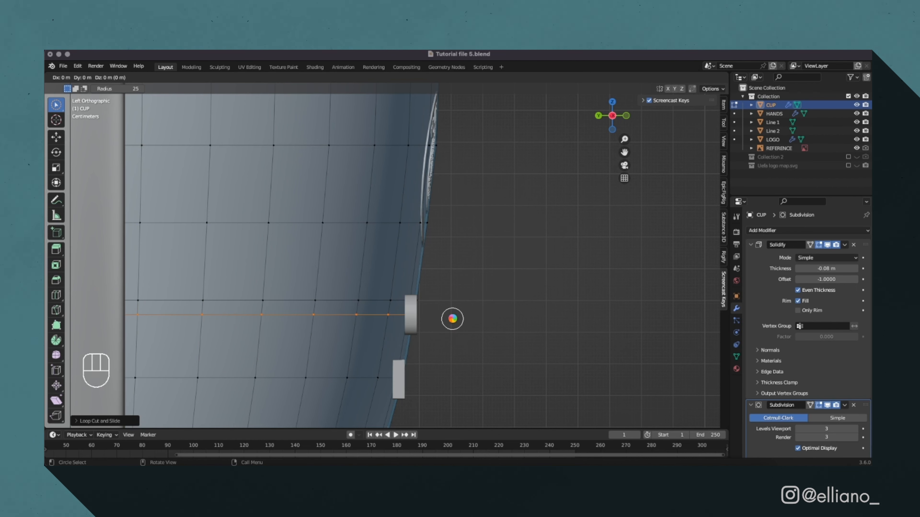
# Separate the duplicated edge loop from CUP into its own object and remove its Solidify and Subdivision modifiers.
pyautogui.press('p')
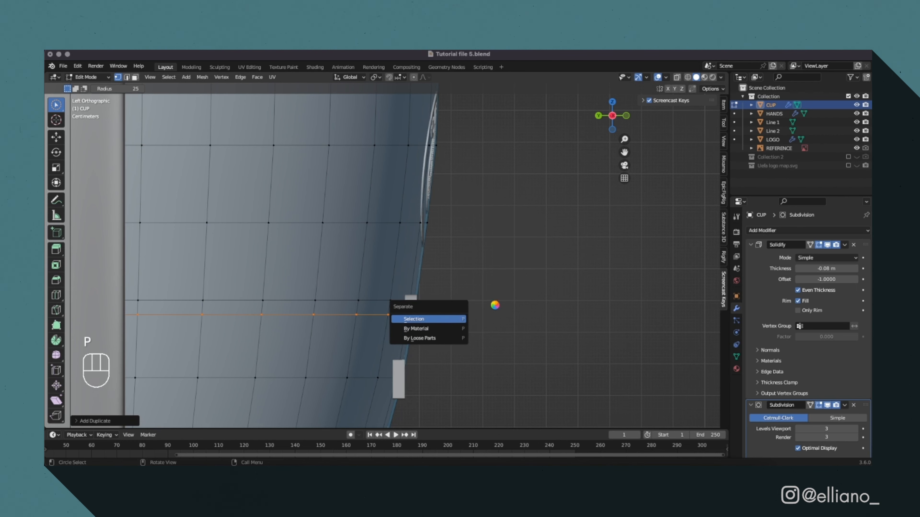
pyautogui.press('Tab')
pyautogui.click(775, 114)
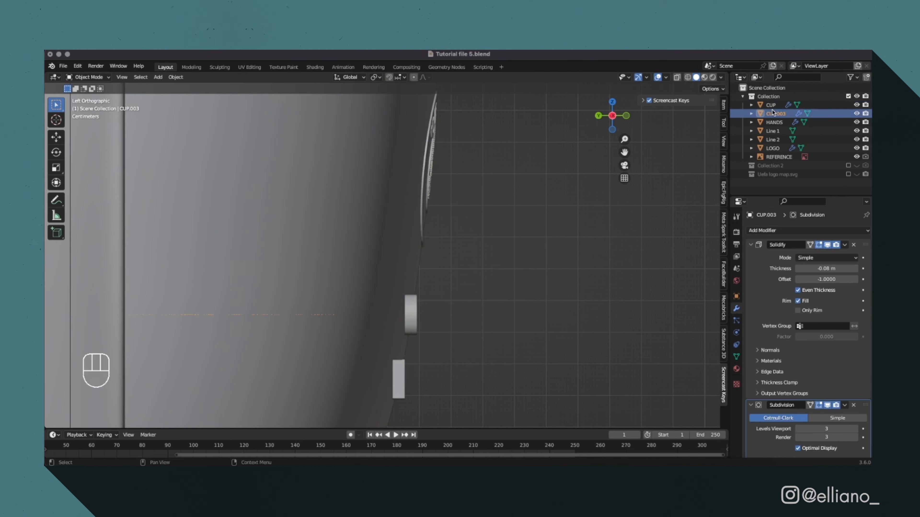
pyautogui.click(853, 245)
pyautogui.click(853, 245)
# Convert the separated edge loop into a curve.
pyautogui.moveTo(543, 306); pyautogui.dragTo(483, 339, button='middle')
pyautogui.rightClick(338, 283)
pyautogui.moveTo(337, 275)
pyautogui.click(378, 274)
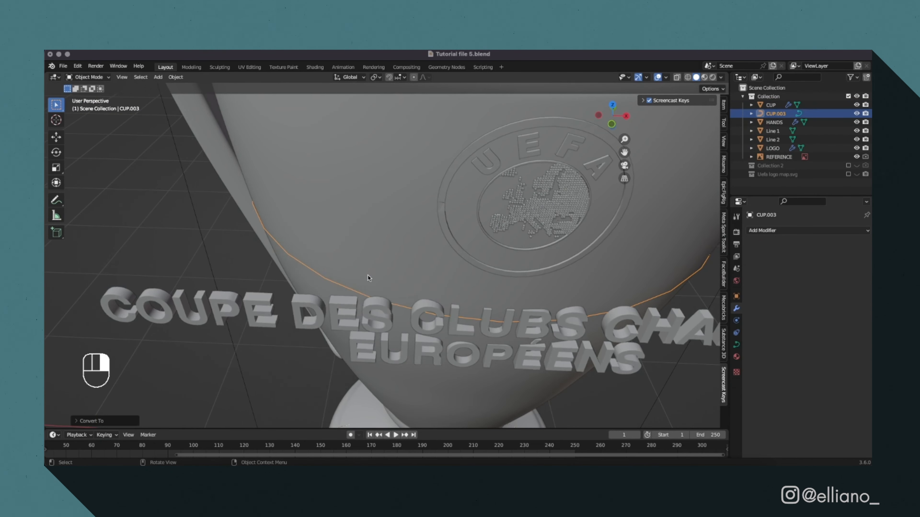
# Add a Curve modifier to Line 1 with the curve extracted from the cup as its curve object.
pyautogui.click(366, 315)
pyautogui.click(768, 230)
pyautogui.press('super+z')
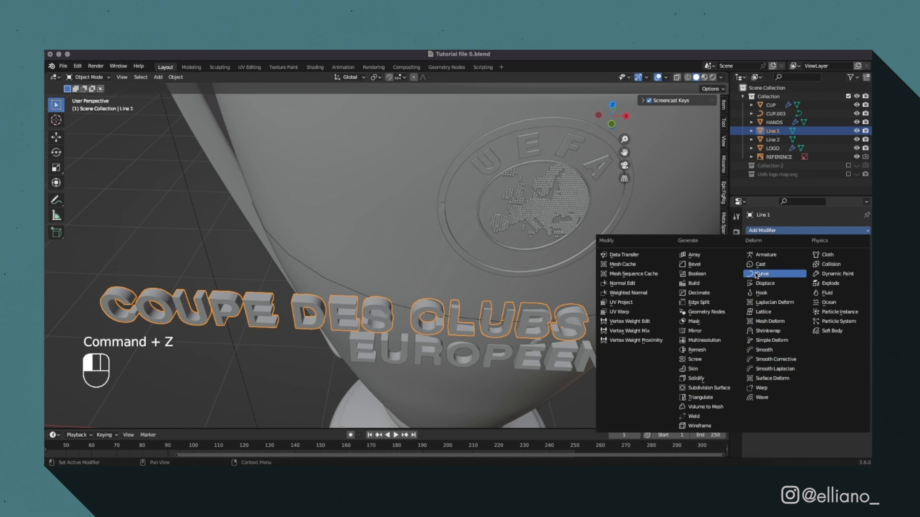
pyautogui.click(761, 274)
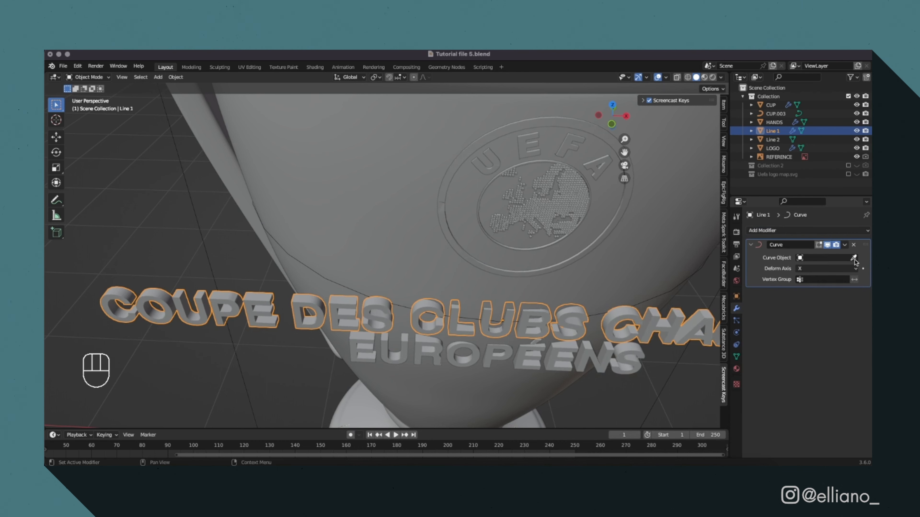
pyautogui.click(778, 109)
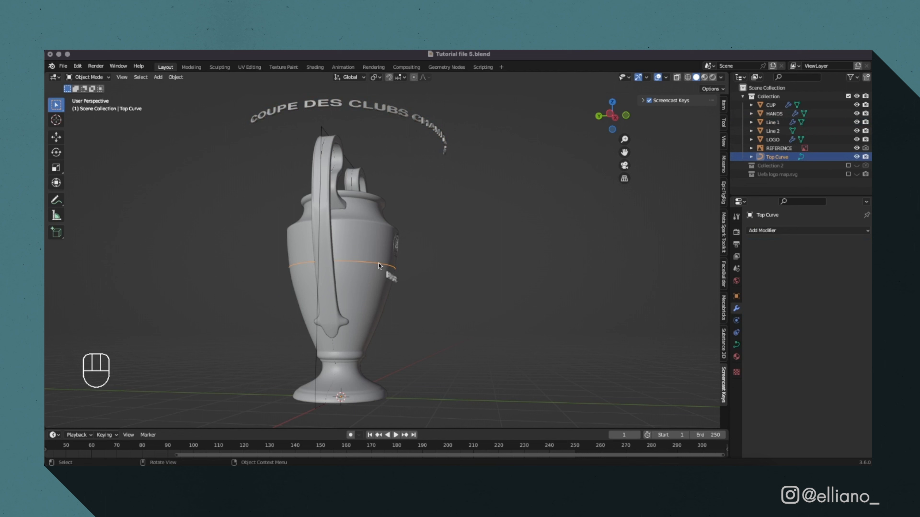
# Set the origin of Top Curve to its geometry.
pyautogui.rightClick(379, 266)
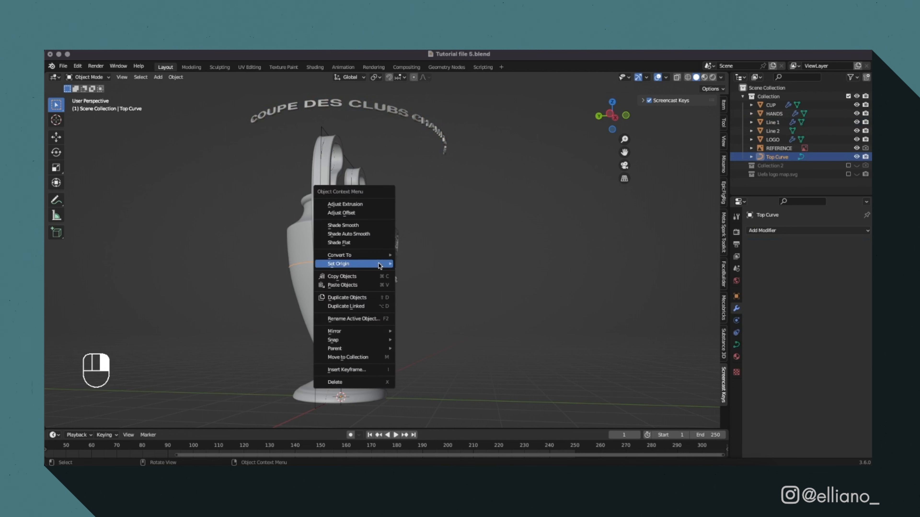
pyautogui.moveTo(379, 267)
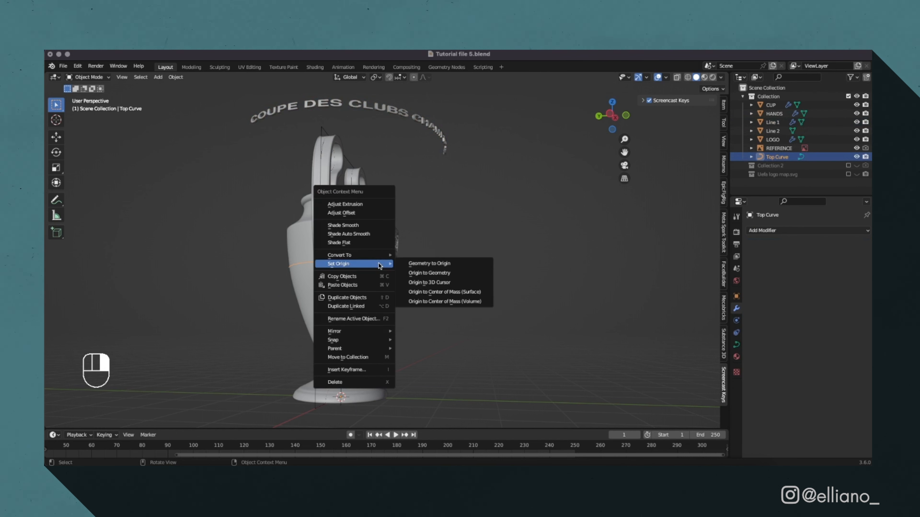
pyautogui.click(433, 277)
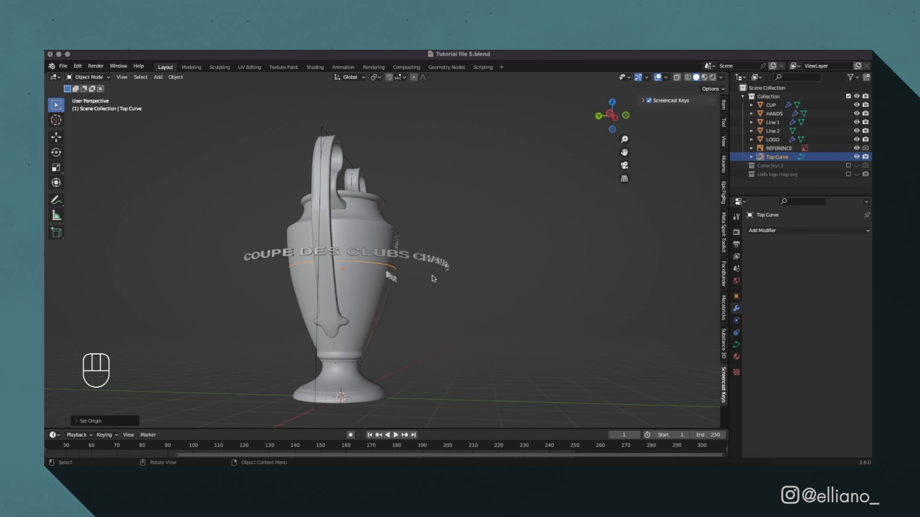
# Set Line 1's X, Y and Z location to 0 m.
pyautogui.click(444, 263)
pyautogui.click(737, 297)
pyautogui.doubleClick(823, 259)
pyautogui.write('0')
pyautogui.doubleClick(824, 266)
pyautogui.write('0')
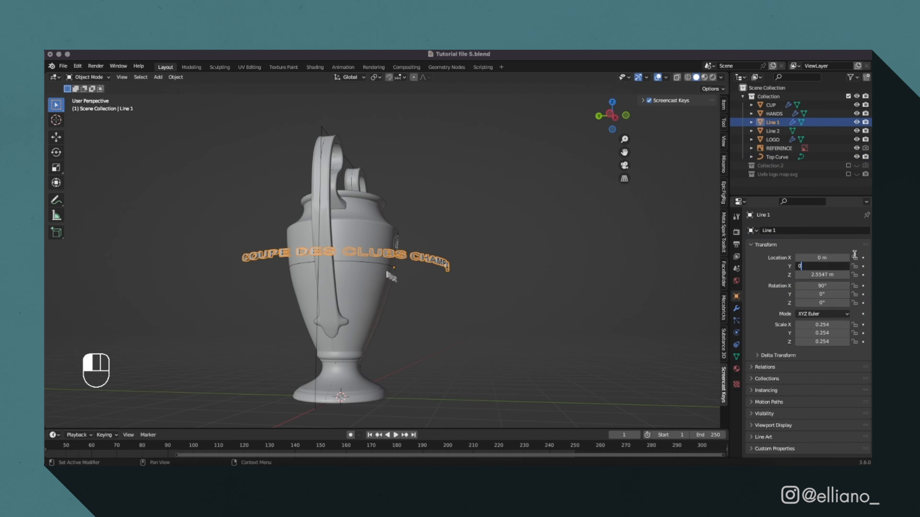
pyautogui.doubleClick(826, 275)
pyautogui.write('0')
pyautogui.click(625, 116)
pyautogui.moveTo(822, 303); pyautogui.dragTo(814, 304)
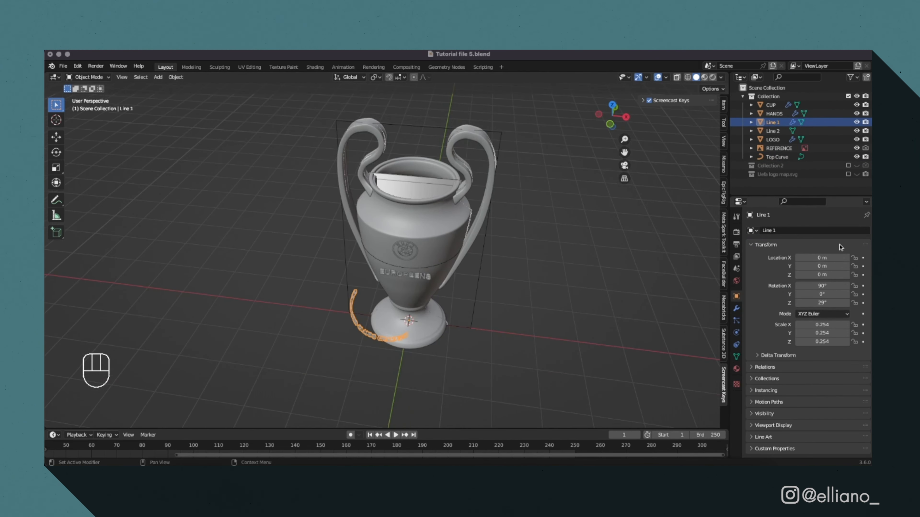
pyautogui.press('super+z')
pyautogui.press('super+z')
pyautogui.rightClick(362, 352)
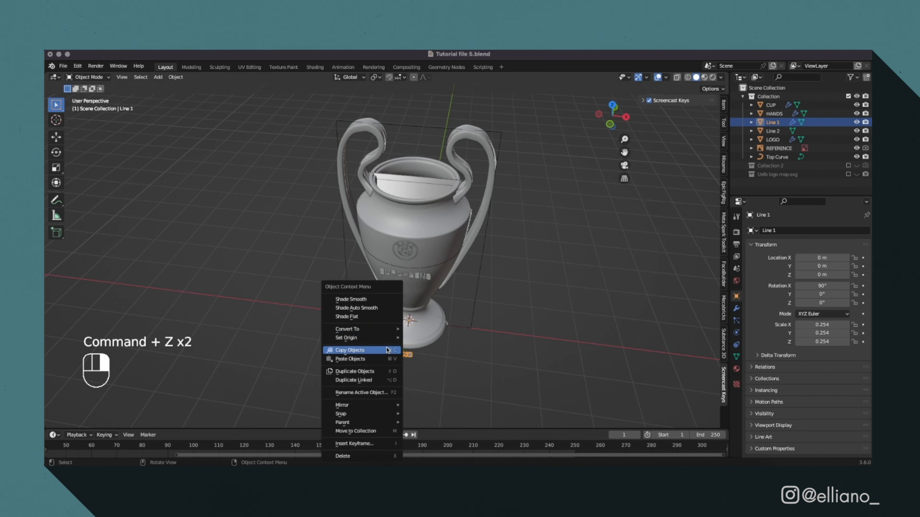
pyautogui.click(470, 367)
pyautogui.press('super+z')
pyautogui.press('super+z')
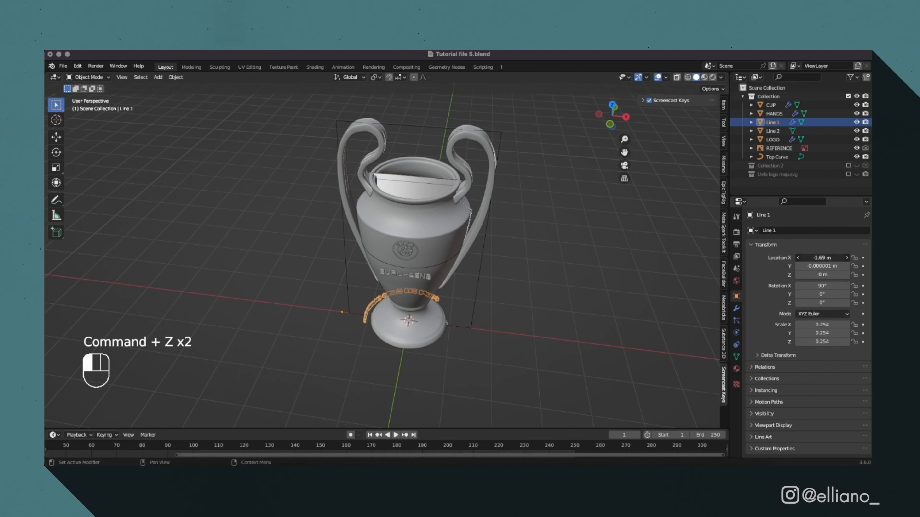
# Move Line 1 to about X -5.7 m and Z 2.56 m to wrap it across the cup's front.
pyautogui.moveTo(822, 258); pyautogui.dragTo(821, 258)
pyautogui.moveTo(822, 275)
pyautogui.mouseDown()
pyautogui.moveTo(843, 274)
pyautogui.moveTo(818, 275)
pyautogui.mouseUp()
pyautogui.click(610, 124)
pyautogui.scroll(7, 594, 177)
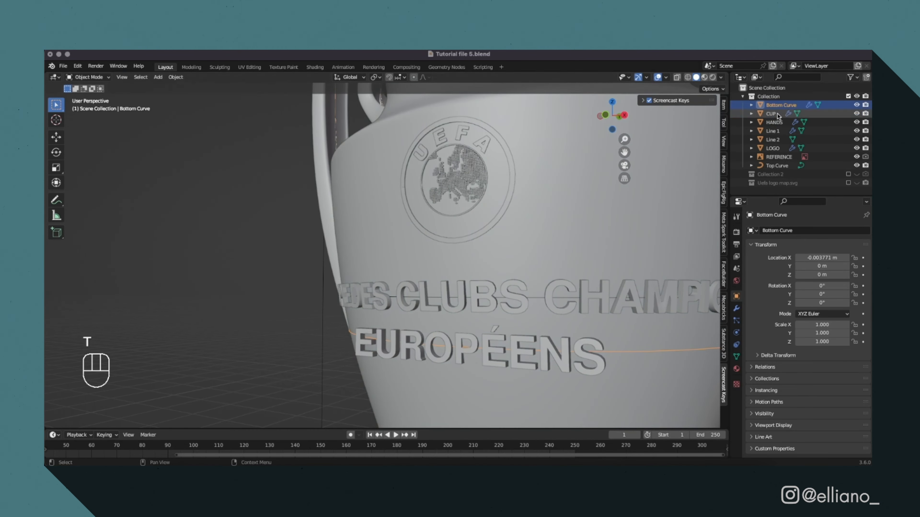
# Tilt Line 2 to 103° about X and fit its lettering to the cup along Bottom Curve.
pyautogui.click(772, 140)
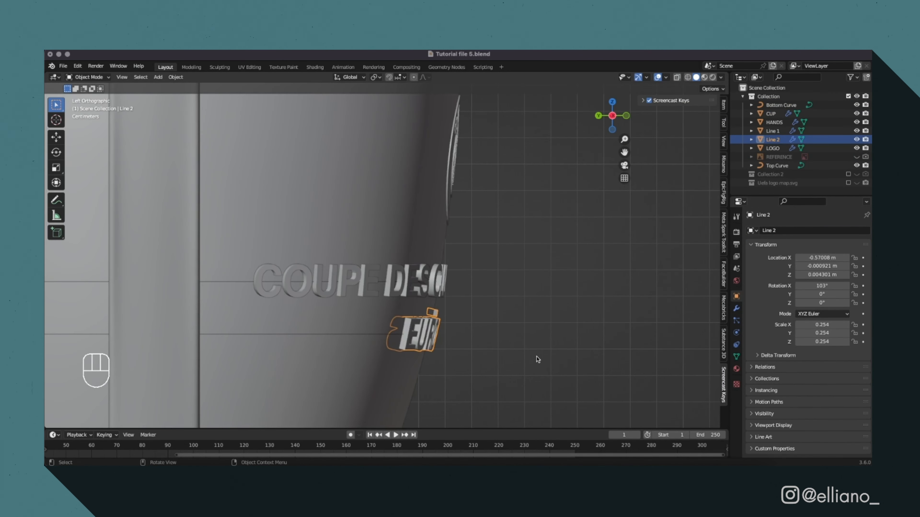
pyautogui.click(536, 357)
pyautogui.moveTo(537, 348); pyautogui.dragTo(394, 351, button='middle')
pyautogui.scroll(5, 440, 314)
# Shade Line 1 smooth and enable Auto Smooth for its normals.
pyautogui.click(432, 316)
pyautogui.rightClick(432, 316)
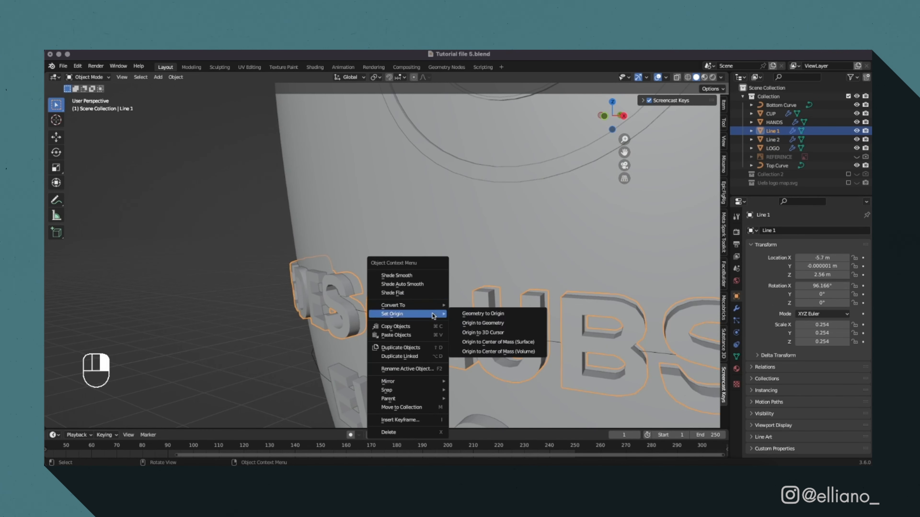
pyautogui.click(431, 277)
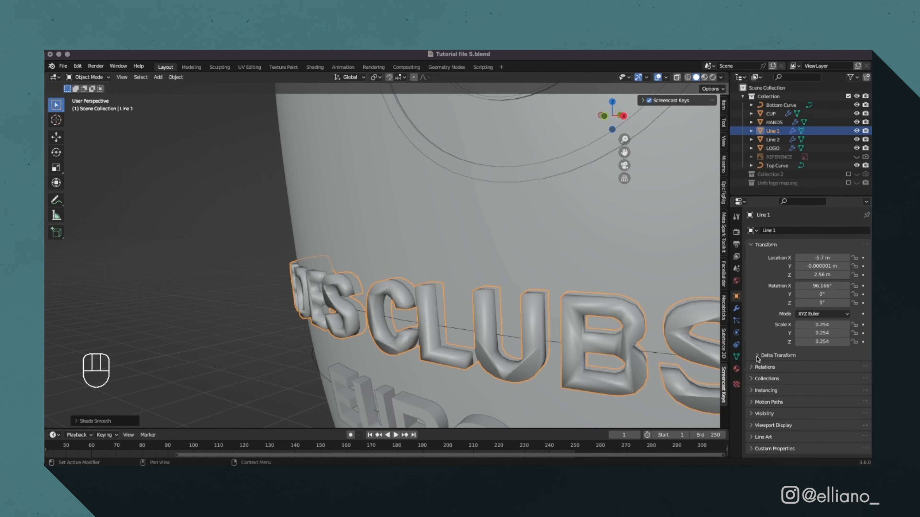
pyautogui.click(736, 356)
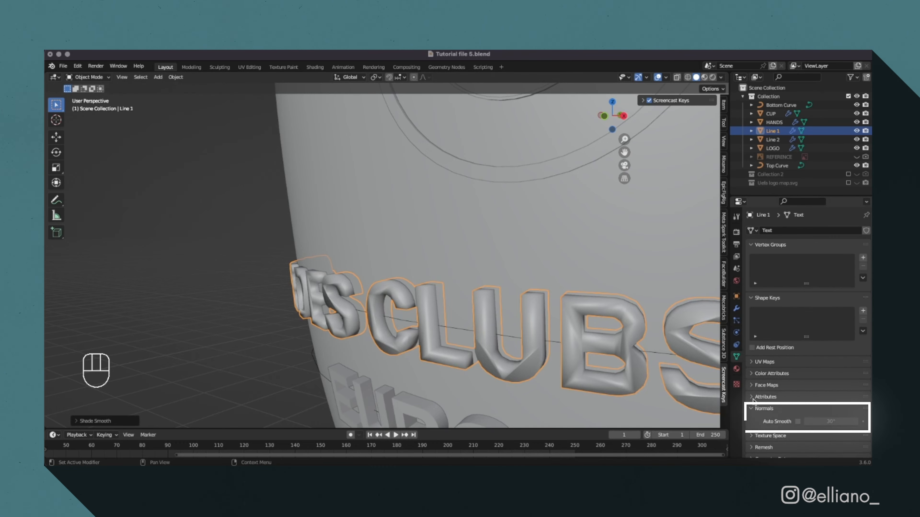
pyautogui.click(797, 421)
pyautogui.scroll(-2, 554, 341)
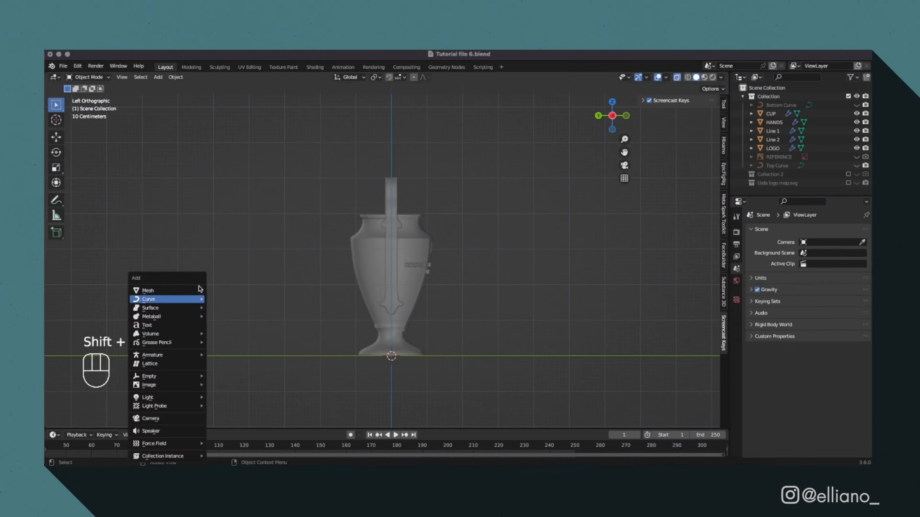
# Add a Bezier curve for the ribbon, rotate it about Z and move it along Y.
pyautogui.click(185, 298)
pyautogui.press('r')
pyautogui.press('z')
pyautogui.press('g')
pyautogui.press('y')
pyautogui.click(406, 273)
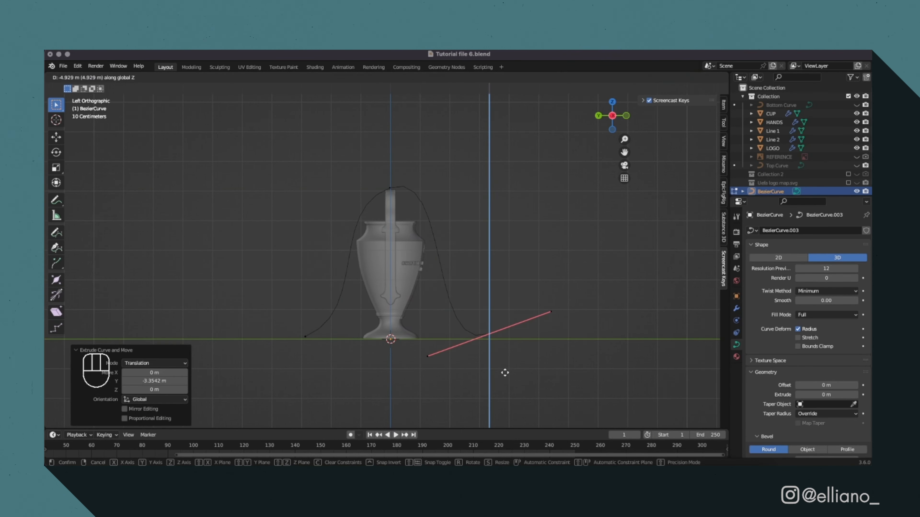
# Adjust the ribbon curve's point height along Z and shift the whole curve about -0.97 m along X onto one handle.
pyautogui.press('g')
pyautogui.press('z')
pyautogui.click(388, 229)
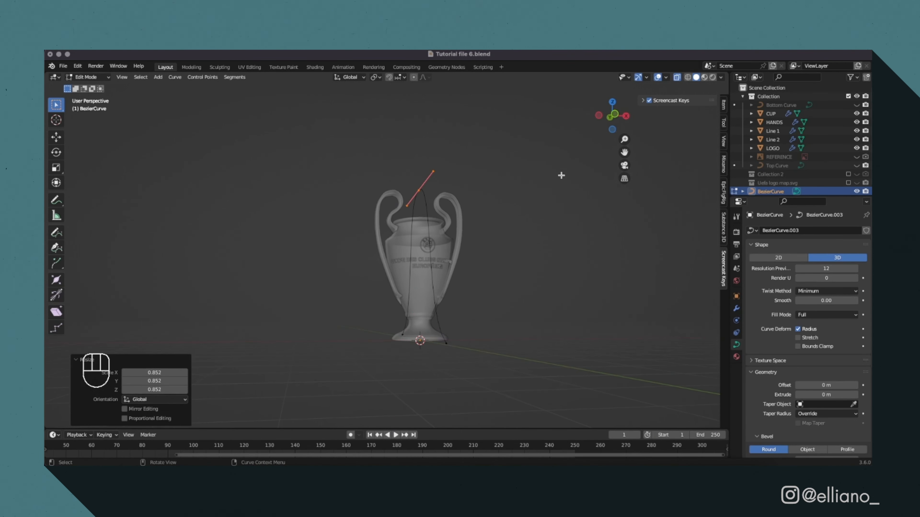
pyautogui.press('a')
pyautogui.press('g')
pyautogui.press('x')
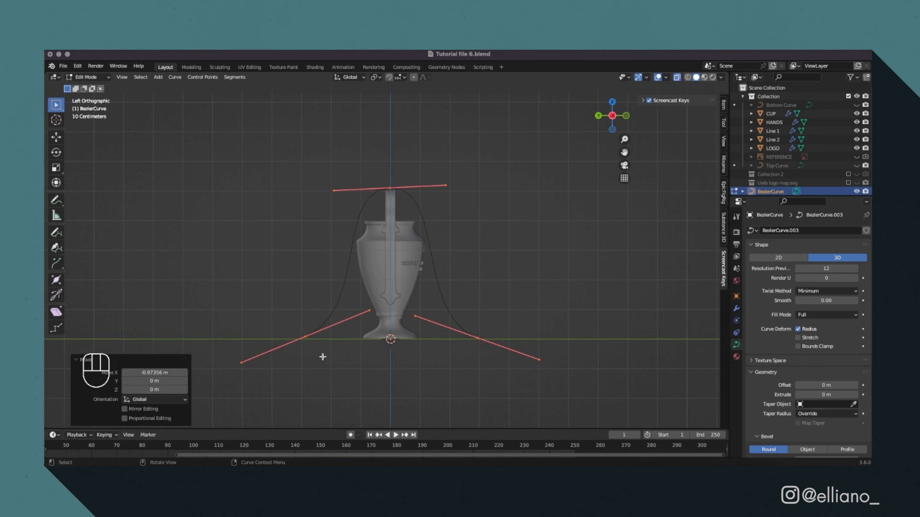
# Rotate the ribbon curve's lower end handle about -6.2° in side view to flare it outward near the base.
pyautogui.press('r')
pyautogui.press('r')
pyautogui.click(489, 363)
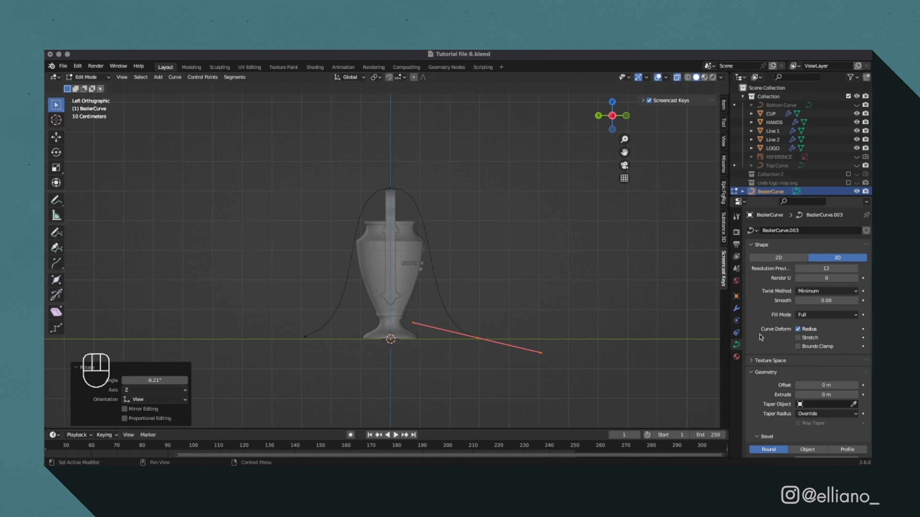
# Convert the ribbon curve into a mesh.
pyautogui.press('Tab')
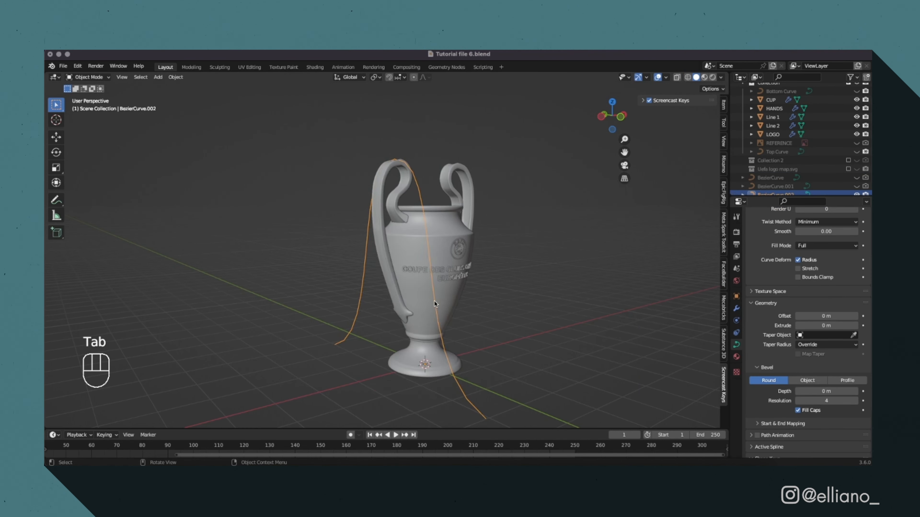
pyautogui.rightClick(435, 303)
pyautogui.moveTo(435, 304)
pyautogui.click(472, 310)
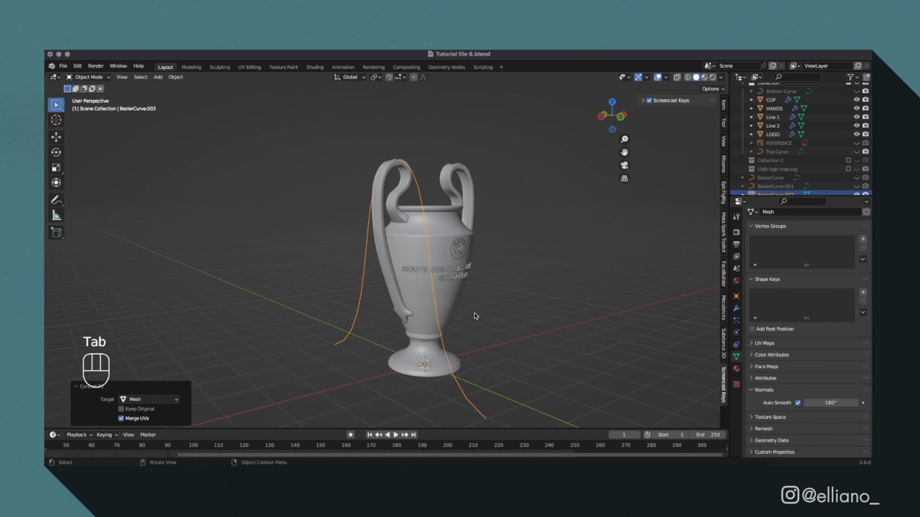
# Extrude the ribbon's edges about 0.12 m along X into a flat strip.
pyautogui.press('Tab')
pyautogui.press('KP_1')
pyautogui.press('e')
pyautogui.press('x')
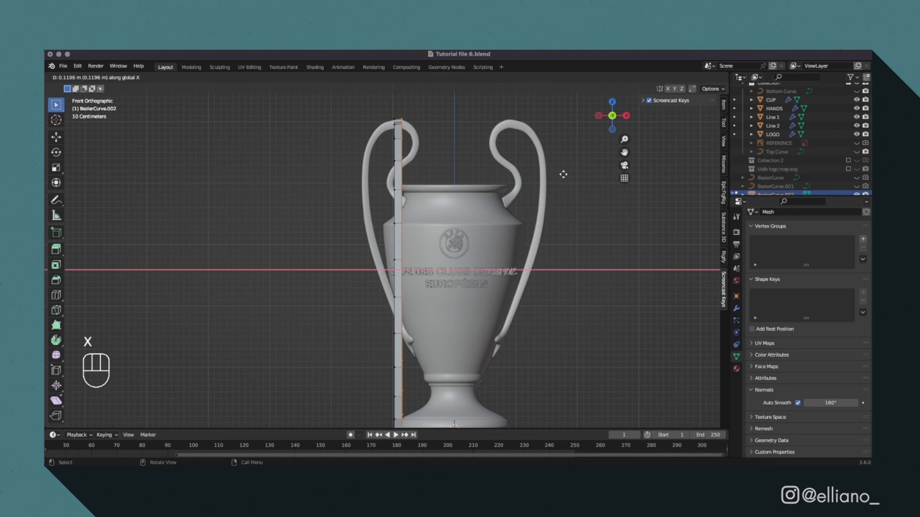
pyautogui.click(562, 173)
# Add a Solidify modifier to the ribbon with offset 0 and thickness 0.015 m.
pyautogui.moveTo(563, 172); pyautogui.dragTo(511, 140, button='middle')
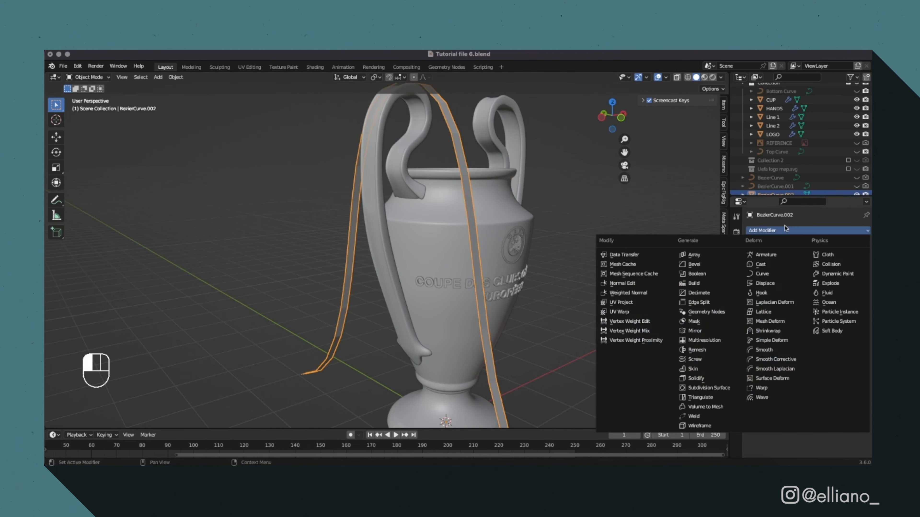
pyautogui.click(699, 355)
pyautogui.doubleClick(826, 279)
pyautogui.write('0')
pyautogui.scroll(5, 688, 255)
pyautogui.moveTo(826, 268); pyautogui.dragTo(835, 269)
# Bevel the ribbon's topmost edge over the handle and move the beveled part along Z.
pyautogui.press('Tab')
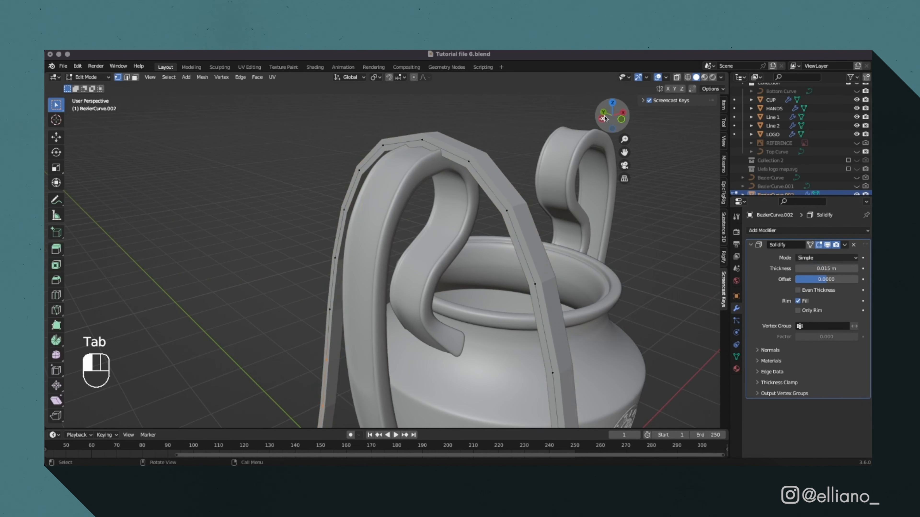
pyautogui.click(601, 119)
pyautogui.click(676, 78)
pyautogui.hotkey('ctrl', 'b')
pyautogui.click(520, 214)
pyautogui.press('g')
pyautogui.press('z')
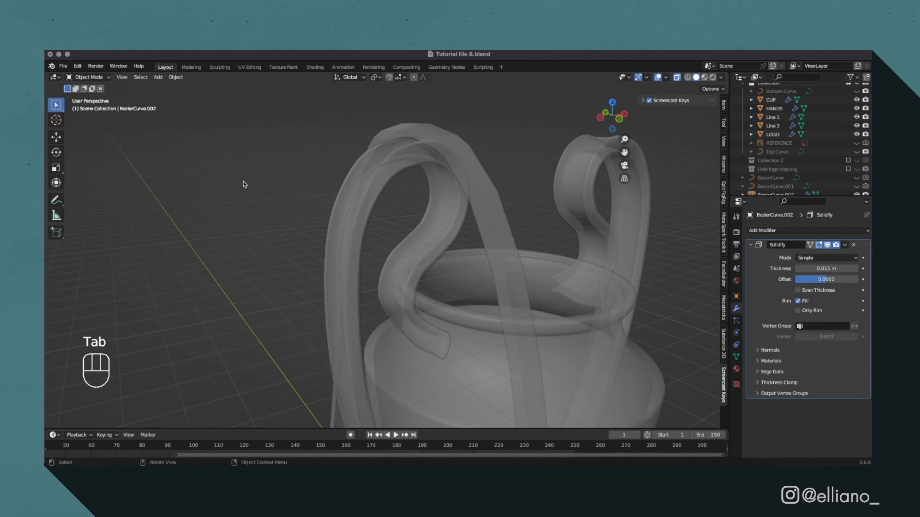
pyautogui.press('Tab')
pyautogui.press('Tab')
pyautogui.hotkey('alt', 'z')
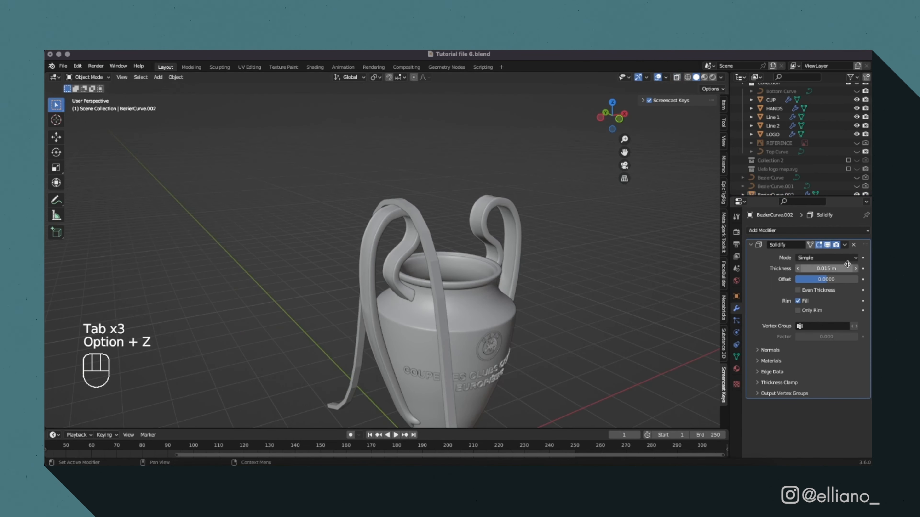
# Reduce the ribbon's Solidify thickness to 0.0015 m and flatten its top vertices by scaling them along Z.
pyautogui.moveTo(362, 254); pyautogui.dragTo(447, 256, button='middle')
pyautogui.press('Tab')
pyautogui.moveTo(369, 175); pyautogui.dragTo(482, 235)
pyautogui.press('s')
pyautogui.press('z')
pyautogui.moveTo(549, 249); pyautogui.dragTo(540, 253, button='middle')
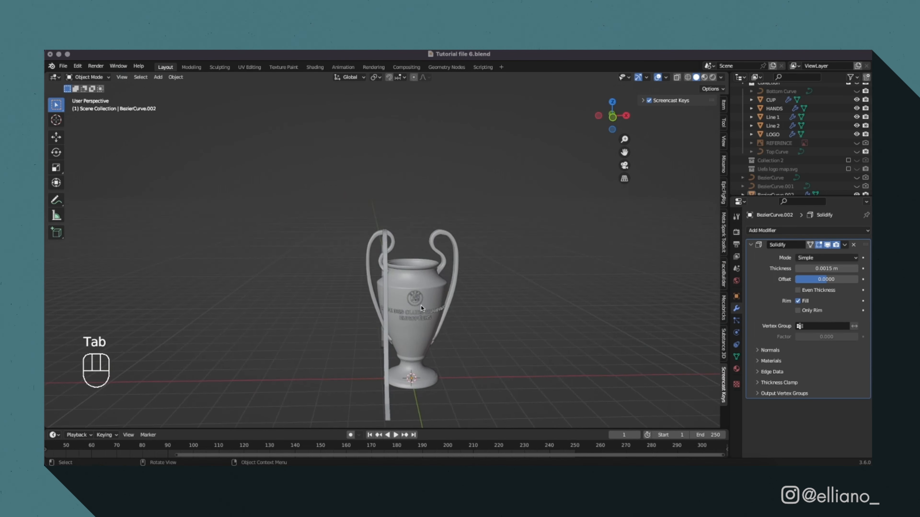
# Move the ribbon along X to sit over the trophy handle.
pyautogui.press('Tab')
pyautogui.keyDown('alt'); pyautogui.click(385, 301); pyautogui.keyUp('alt')
pyautogui.press('g')
pyautogui.press('x')
pyautogui.click(385, 301)
pyautogui.press('Tab')
pyautogui.moveTo(385, 301); pyautogui.dragTo(489, 305, button='middle')
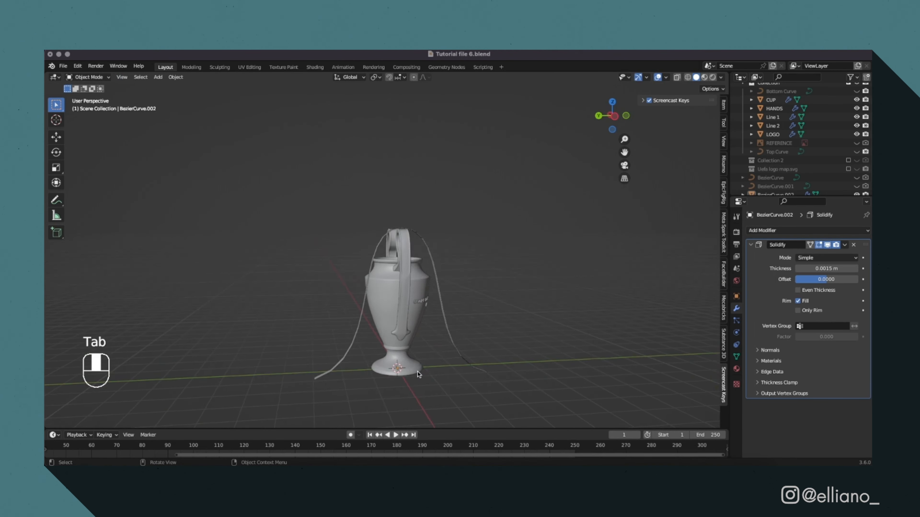
# Add a Subdivision Surface modifier at viewport level 3 and render level 4, and set the Solidify thickness to 0.0085 m.
pyautogui.scroll(3, 489, 304)
pyautogui.click(786, 231)
pyautogui.click(731, 388)
pyautogui.hotkey('alt', 'z')
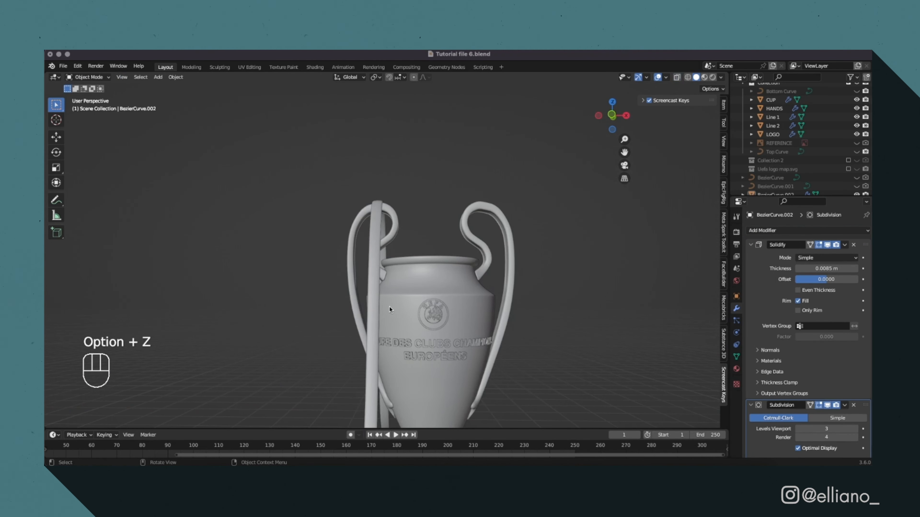
# Shade the ribbon smooth, then lower its top section about 0.056 m and scale it to rest on the handle.
pyautogui.scroll(4, 390, 307)
pyautogui.click(364, 258)
pyautogui.rightClick(358, 261)
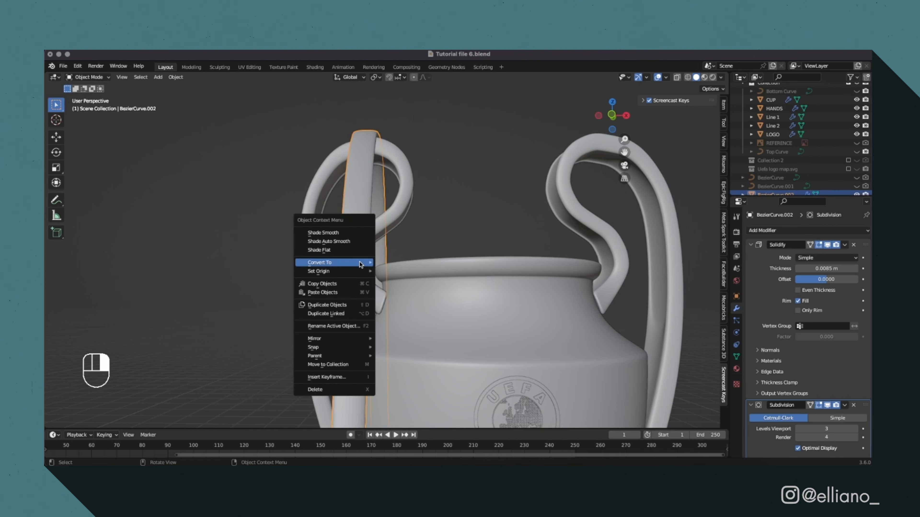
pyautogui.click(359, 233)
pyautogui.click(600, 116)
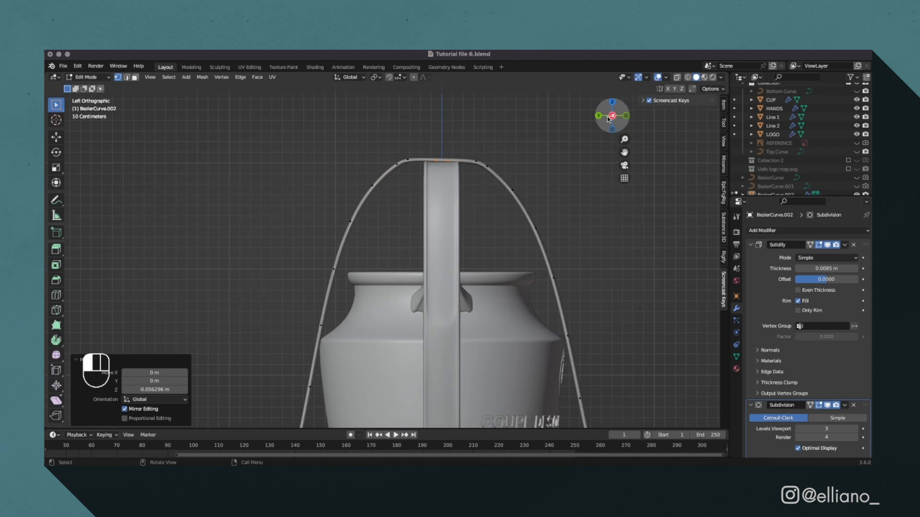
pyautogui.press('s')
# Add a Mirror modifier across the X axis to place a matching ribbon on the opposite handle.
pyautogui.click(841, 231)
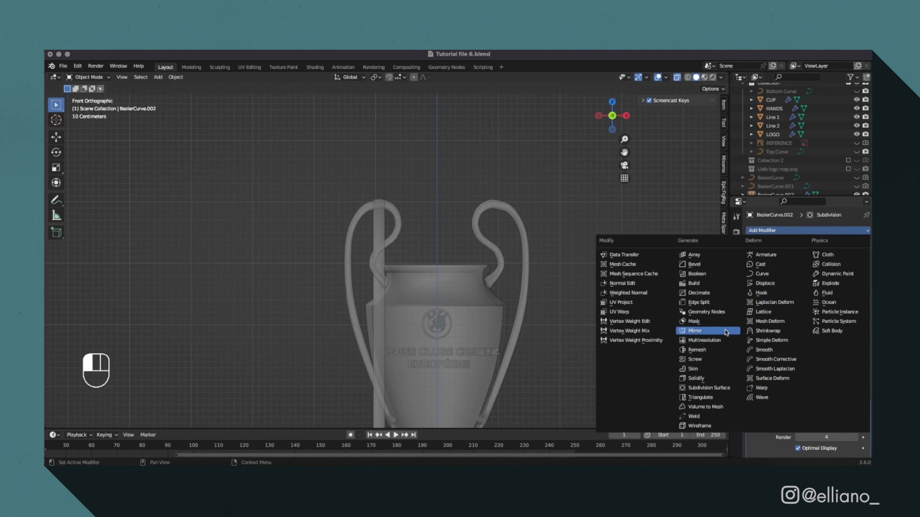
pyautogui.click(725, 332)
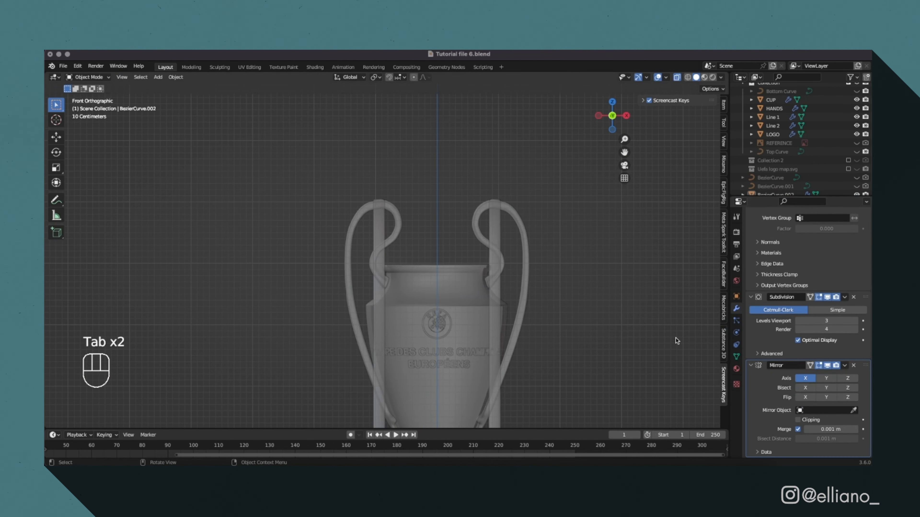
pyautogui.press('Tab')
pyautogui.hotkey('alt', 'z')
pyautogui.press('Tab')
pyautogui.moveTo(637, 340); pyautogui.dragTo(449, 326, button='middle')
pyautogui.scroll(-4, 570, 304)
pyautogui.press('Tab')
# Adjust the duplicate ribbon's lower ends in side view so it hangs apart from the original.
pyautogui.press('Tab')
pyautogui.moveTo(385, 352); pyautogui.dragTo(401, 377, button='middle')
# Duplicate the ribbon and move the copy along X beside the original.
pyautogui.hotkey('shift', 'd')
pyautogui.rightClick(447, 355)
pyautogui.press('g')
pyautogui.press('x')
pyautogui.click(456, 351)
pyautogui.click(625, 116)
pyautogui.press('Tab')
pyautogui.press('a')
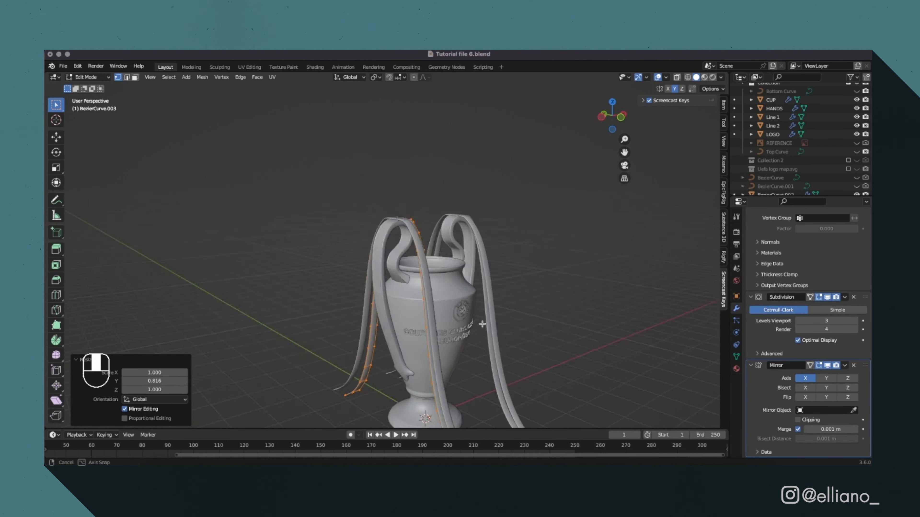
# Add edge loops near the lower ends of the ribbons to sharpen their tips.
pyautogui.press('Tab')
pyautogui.moveTo(382, 312); pyautogui.dragTo(445, 387, button='middle')
pyautogui.click(445, 388)
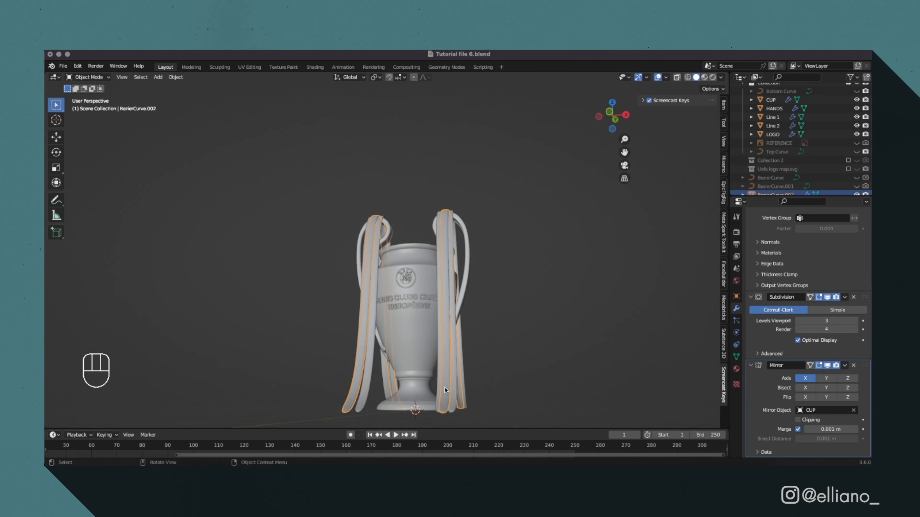
pyautogui.press('Tab')
pyautogui.press('super+r')
pyautogui.click(348, 402)
pyautogui.click(346, 403)
pyautogui.press('Tab')
pyautogui.press('Tab')
pyautogui.press('super+r')
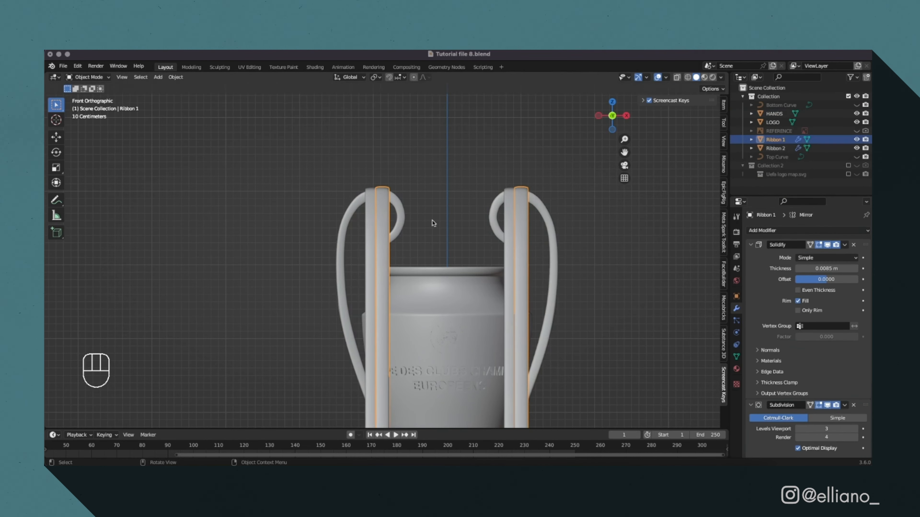
pyautogui.scroll(-5, 850, 369)
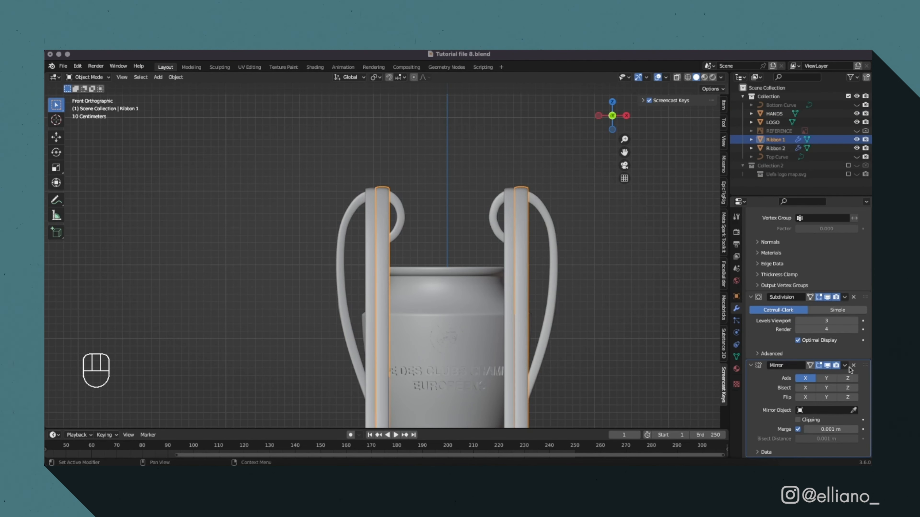
# Turn off the Mirror modifier's viewport display on Ribbon 1 and Ribbon 2.
pyautogui.click(827, 367)
pyautogui.click(370, 219)
pyautogui.click(827, 366)
# Apply the Solidify and Subdivision modifiers on the ribbons, keeping only the Mirror modifier.
pyautogui.click(383, 219)
pyautogui.scroll(5, 841, 290)
pyautogui.click(844, 245)
pyautogui.click(843, 256)
pyautogui.click(844, 245)
pyautogui.click(843, 256)
pyautogui.click(844, 245)
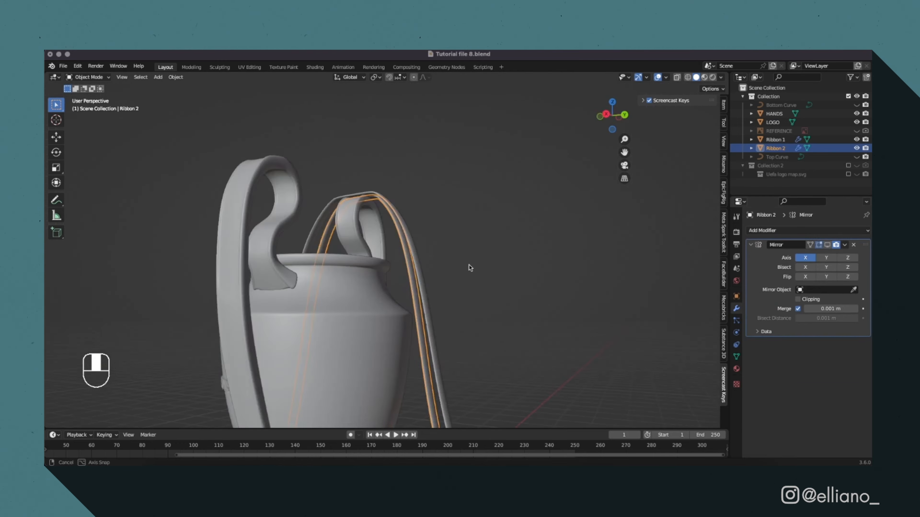
# Apply the Solidify and Subdivision modifiers on the logo.
pyautogui.click(844, 245)
pyautogui.click(844, 255)
pyautogui.click(844, 245)
pyautogui.click(845, 246)
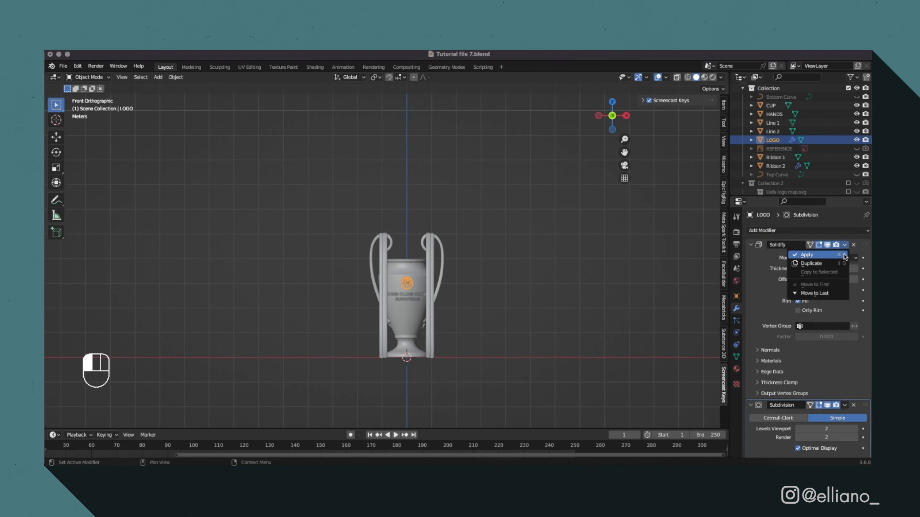
pyautogui.click(844, 255)
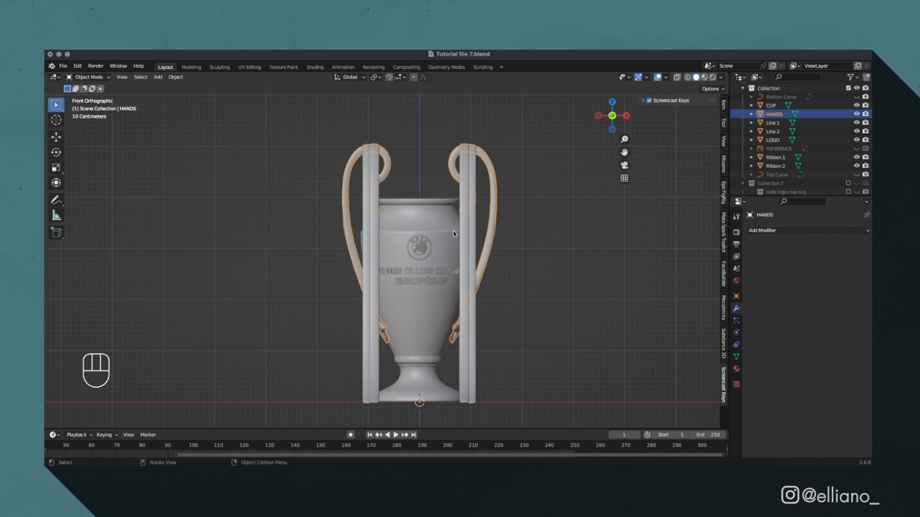
# Hide both ribbons and join the logo, both inscription lines and the cup into one object.
pyautogui.press('h')
pyautogui.click(420, 256)
pyautogui.keyDown('shift'); pyautogui.click(445, 247); pyautogui.keyUp('shift')
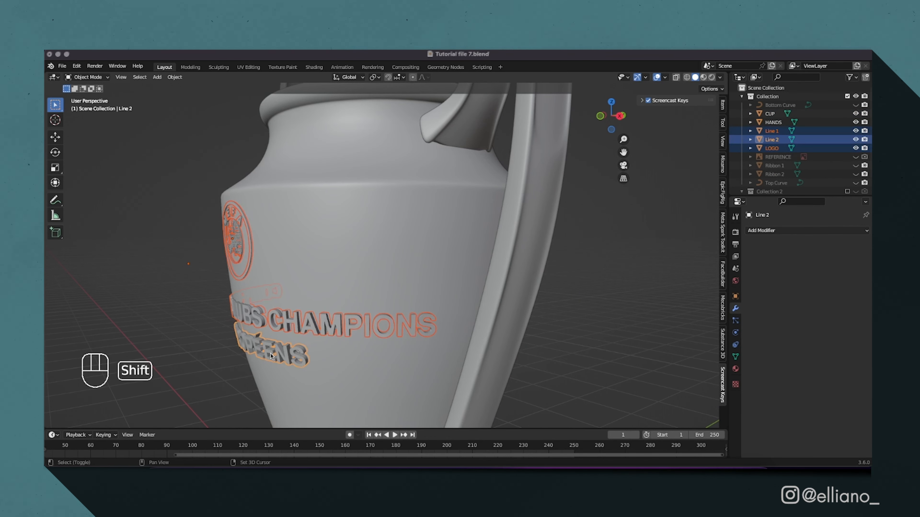
pyautogui.rightClick(271, 353)
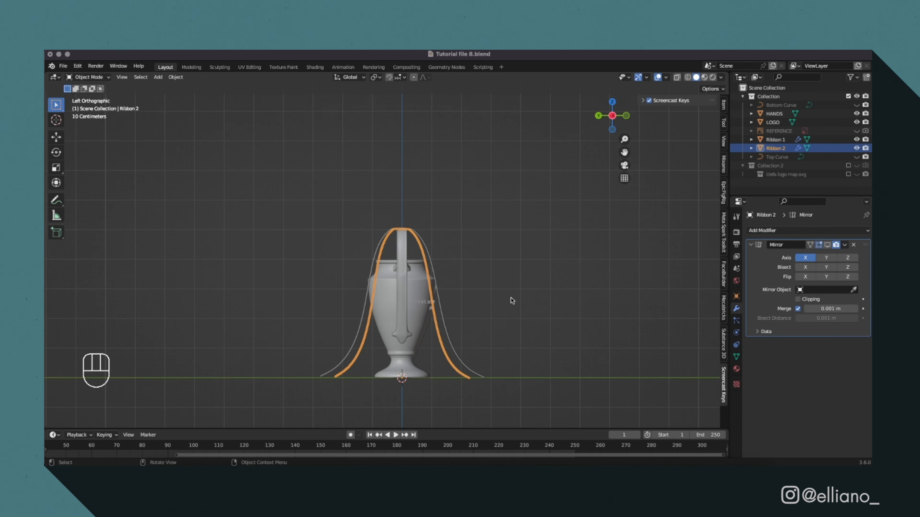
# Add an armature at the handle's top, display it In Front, and extrude a short side bone from its base along Ribbon 2.
pyautogui.hotkey('shift', 'a')
pyautogui.click(400, 230)
pyautogui.click(736, 333)
pyautogui.click(797, 379)
pyautogui.press('Tab')
pyautogui.press('g')
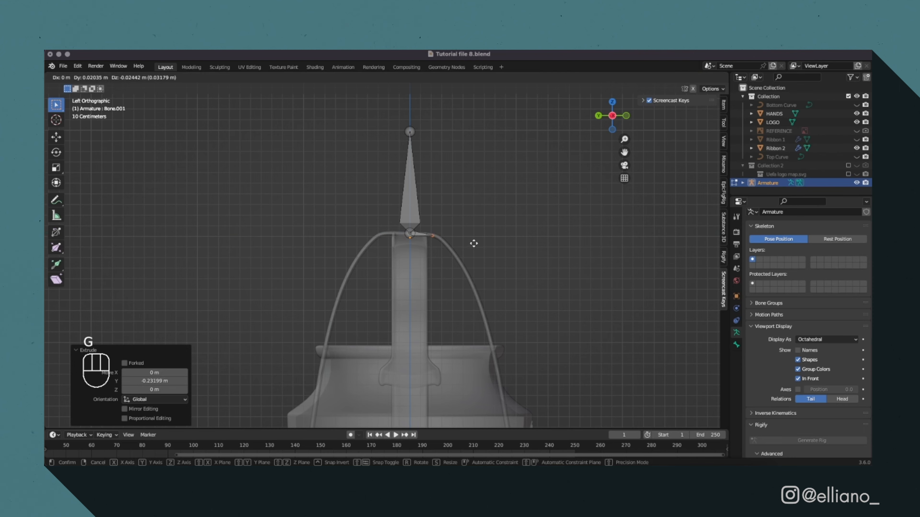
pyautogui.click(474, 243)
# Extrude a chain of bones down one side of Ribbon 2 to its tip on the floor, ending with an upright bone.
pyautogui.scroll(-4, 440, 260)
pyautogui.press('e')
pyautogui.click(450, 269)
pyautogui.press('e')
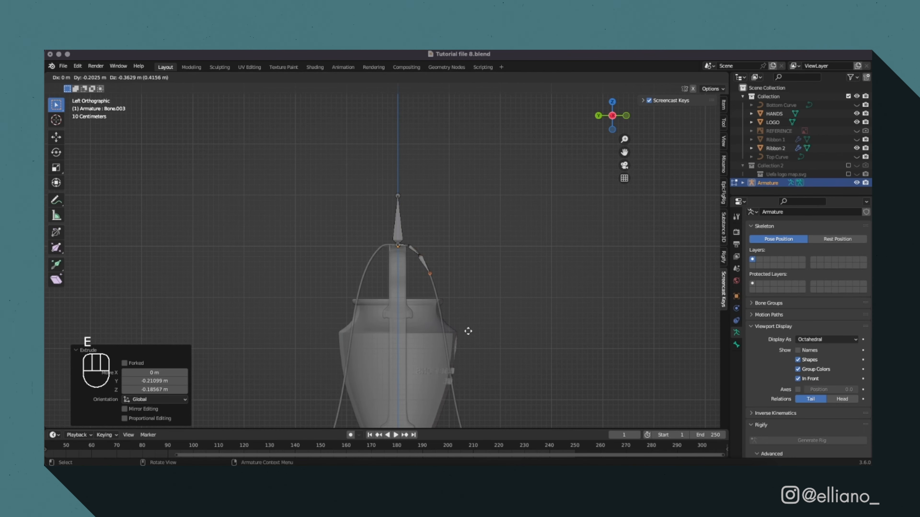
pyautogui.click(486, 412)
pyautogui.keyDown('shift'); pyautogui.moveTo(449, 353); pyautogui.dragTo(447, 190, button='middle'); pyautogui.keyUp('shift')
pyautogui.press('e')
pyautogui.click(451, 208)
pyautogui.press('e')
pyautogui.click(497, 414)
pyautogui.press('e')
pyautogui.click(515, 90)
pyautogui.press('e')
pyautogui.click(521, 339)
pyautogui.press('e')
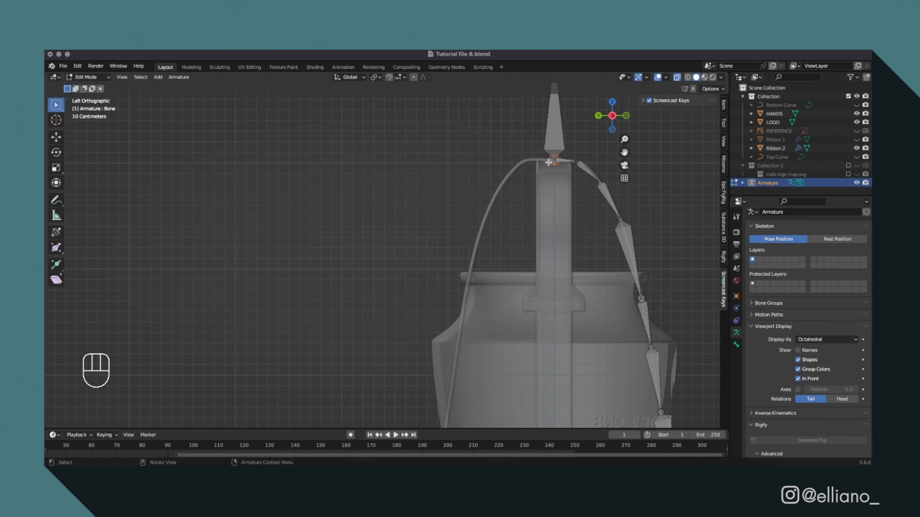
pyautogui.press('e')
# Extrude a matching bone chain down the opposite side of Ribbon 2, ending with an upright bone at the tip.
pyautogui.press('y')
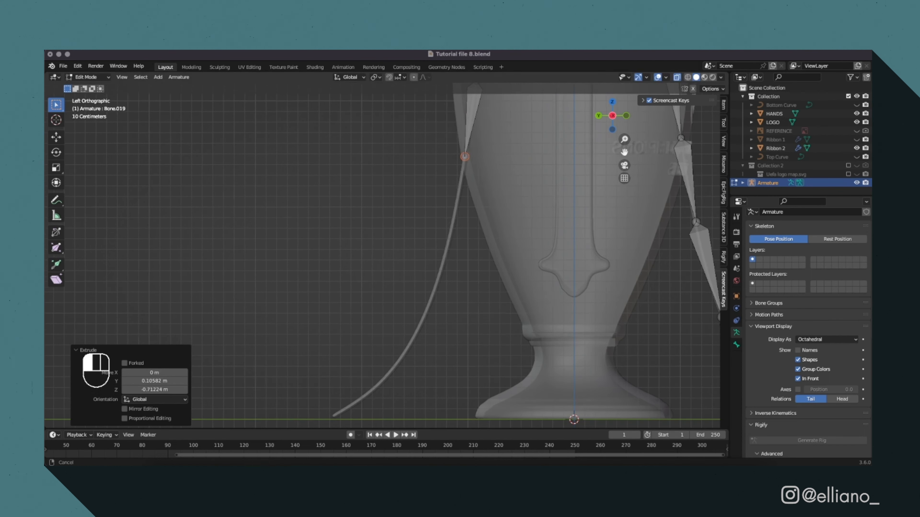
pyautogui.press('e')
pyautogui.click(324, 110)
pyautogui.press('e')
pyautogui.click(325, 109)
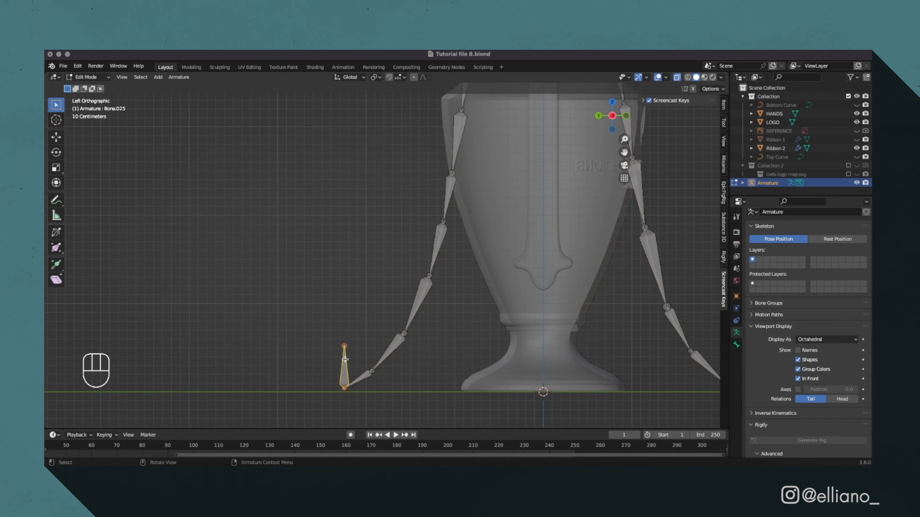
# In Pose Mode, give each bone of one chain a Damped Track constraint targeting the next bone, with influence 0.5.
pyautogui.click(345, 366)
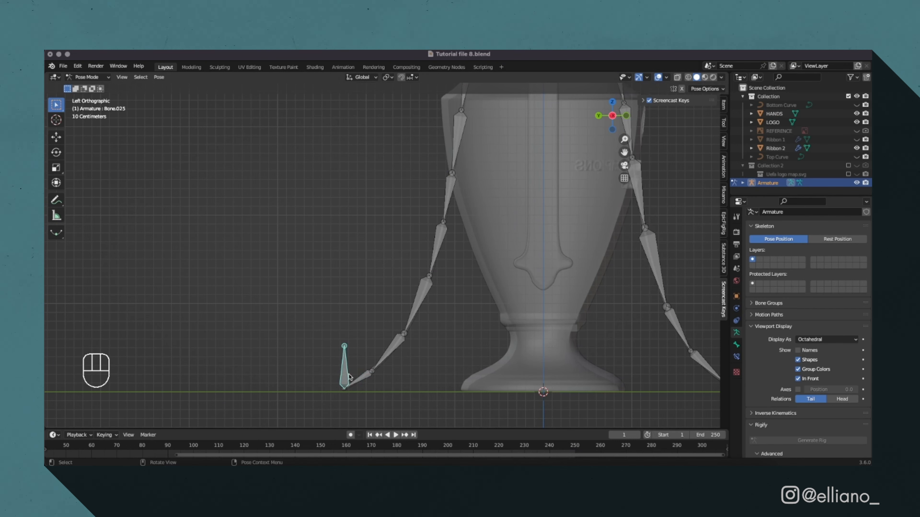
pyautogui.press('shift')
pyautogui.keyDown('shift'); pyautogui.click(365, 380); pyautogui.keyUp('shift')
pyautogui.press('shift+super+c')
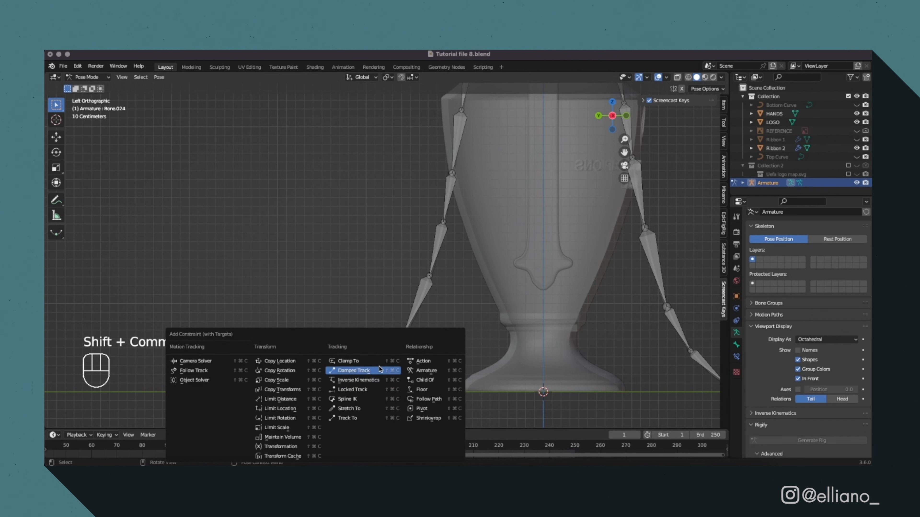
pyautogui.click(354, 370)
pyautogui.click(424, 288)
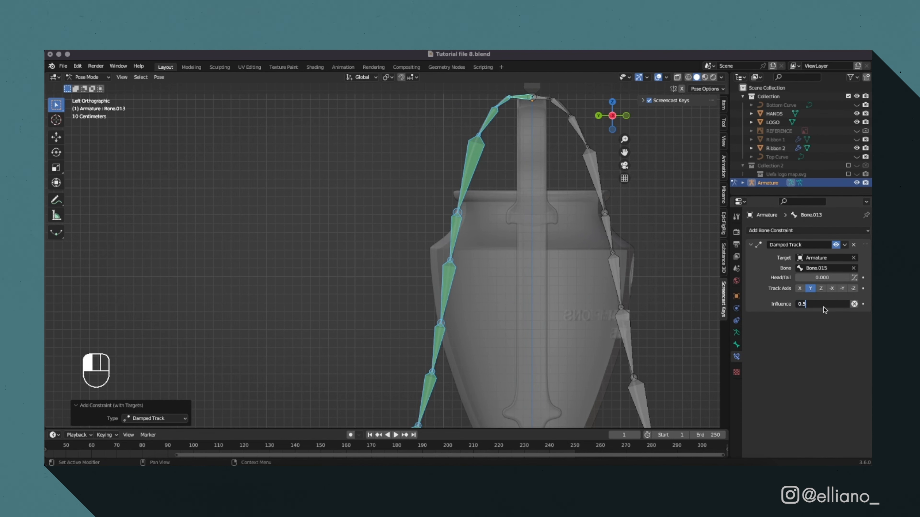
pyautogui.press('Return')
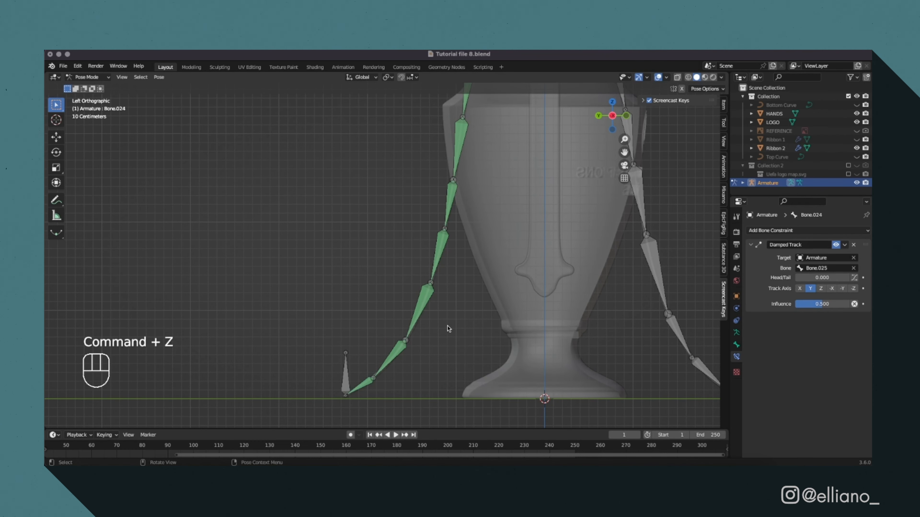
# Test the constrained chain by rotating one of its lower bones and undo the movement.
pyautogui.click(422, 311)
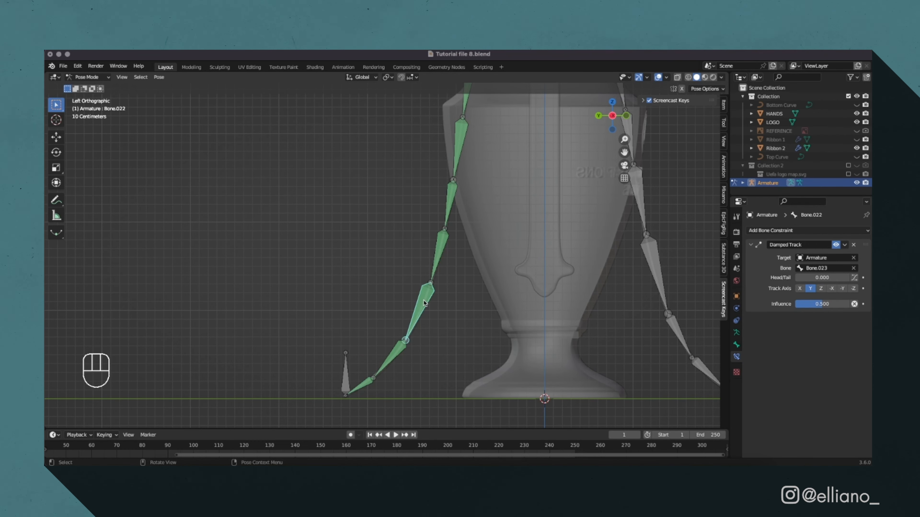
pyautogui.press('g')
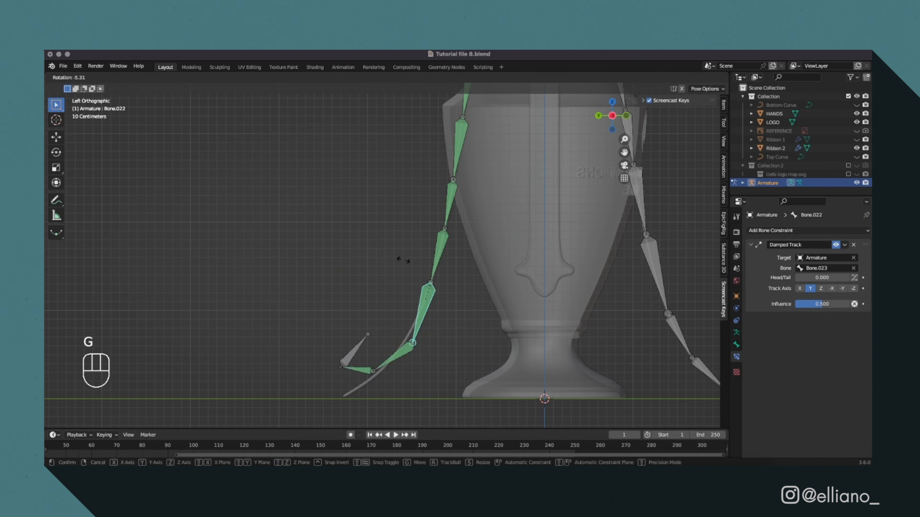
pyautogui.click(382, 291)
pyautogui.press('super+z')
pyautogui.press('super+z')
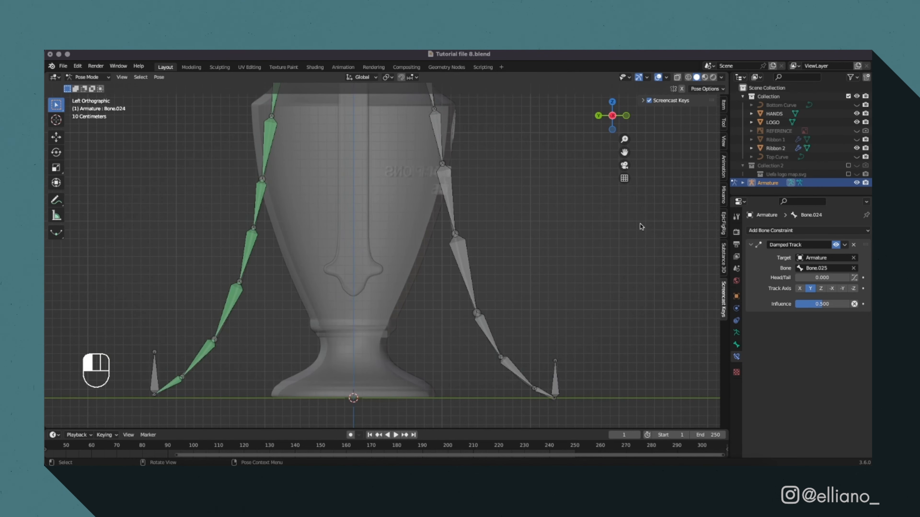
# Add Damped Track constraints with 0.5 influence along the other bone chain and test it by rotating a bone.
pyautogui.press('shift+super+c')
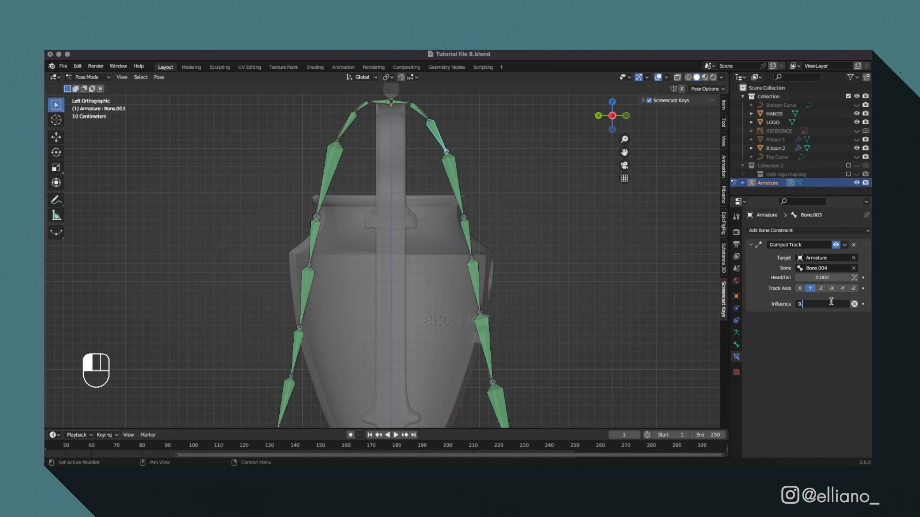
pyautogui.press('Return')
pyautogui.click(453, 181)
pyautogui.click(475, 285)
pyautogui.doubleClick(819, 305)
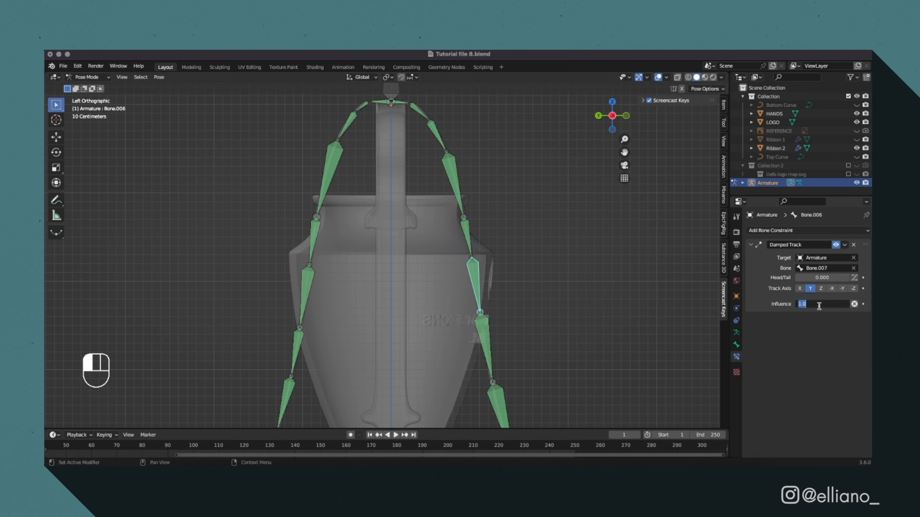
pyautogui.press('Return')
pyautogui.click(485, 341)
pyautogui.scroll(-5, 604, 359)
pyautogui.click(395, 165)
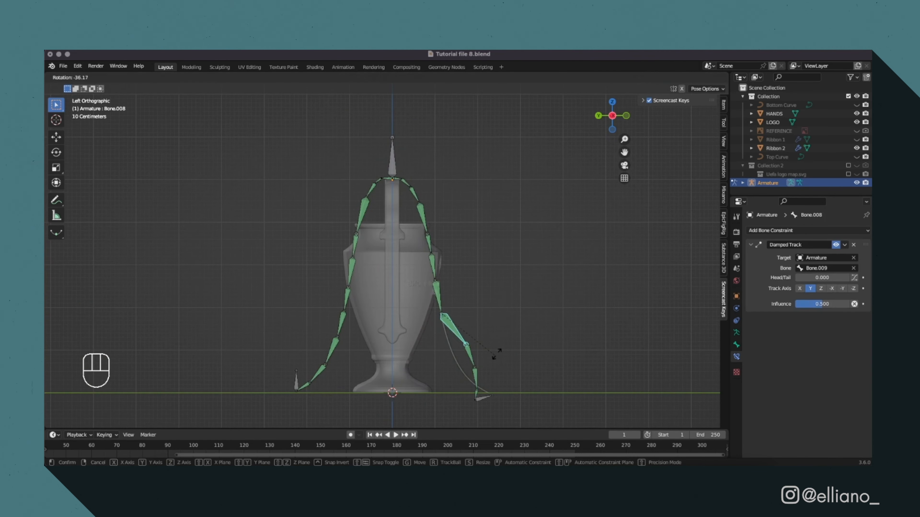
# Turn off X-ray and parent Ribbon 2 to the armature with automatic weights.
pyautogui.hotkey('alt', 'z')
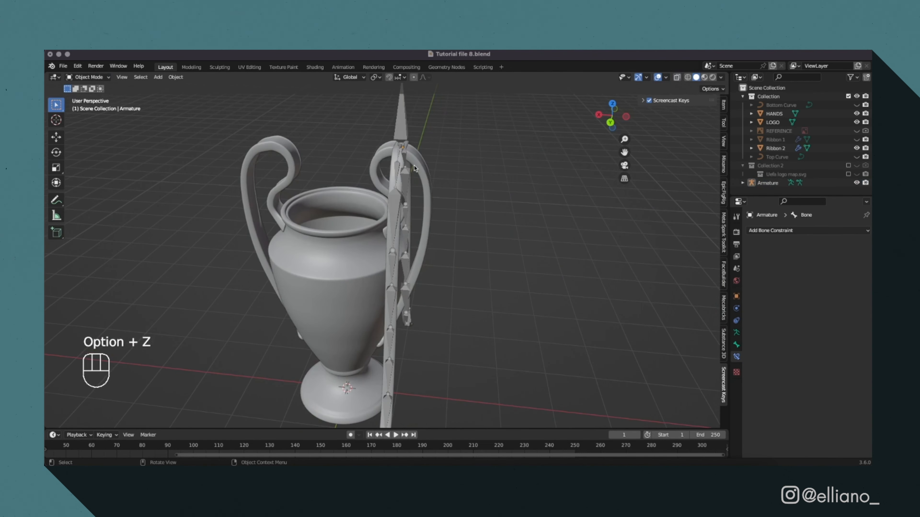
pyautogui.scroll(3, 414, 165)
pyautogui.moveTo(402, 158); pyautogui.dragTo(307, 128, button='middle')
pyautogui.click(437, 141)
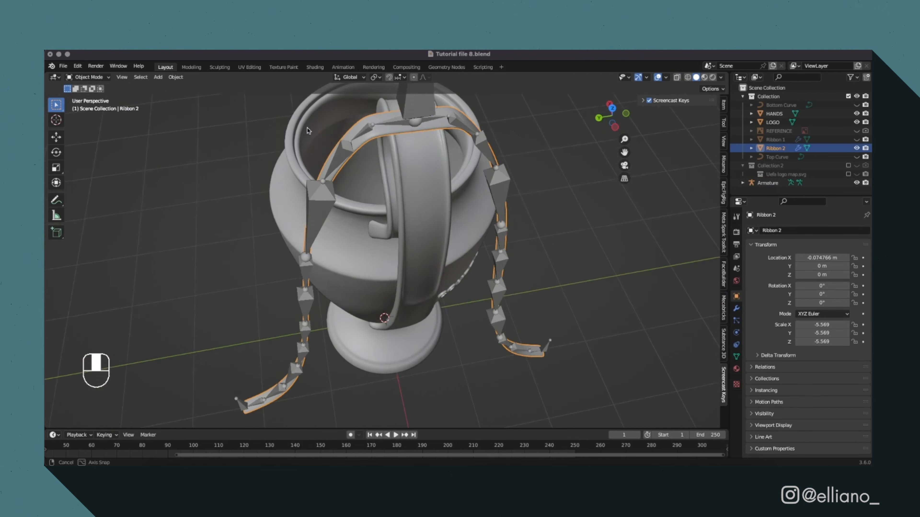
pyautogui.scroll(-3, 389, 113)
pyautogui.keyDown('shift'); pyautogui.click(399, 162); pyautogui.keyUp('shift')
pyautogui.rightClick(402, 162)
pyautogui.moveTo(403, 162)
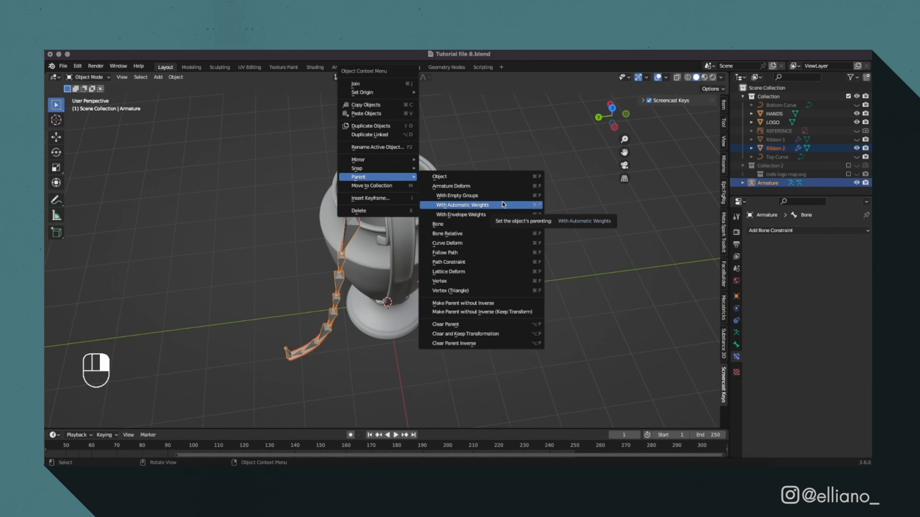
pyautogui.click(502, 205)
pyautogui.moveTo(464, 238); pyautogui.dragTo(543, 269, button='middle')
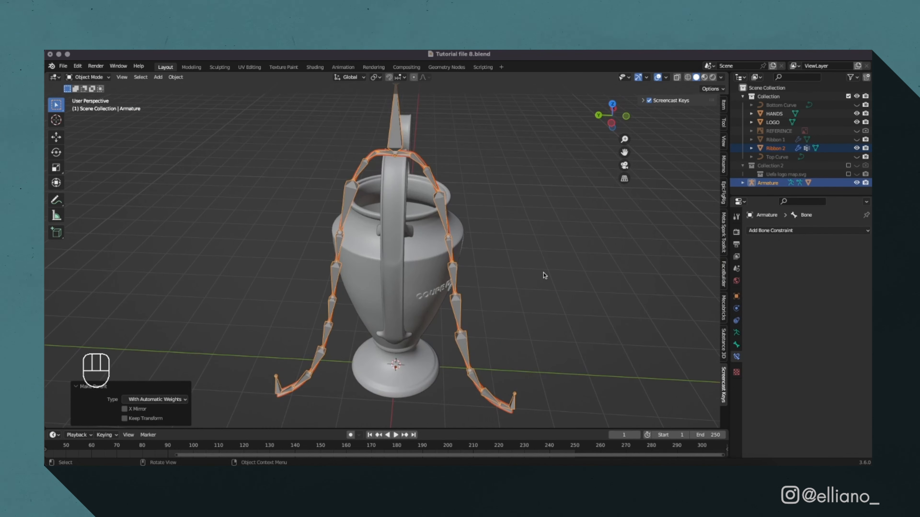
# Test the ribbon's deformation in Pose Mode by moving a lower bone of one chain.
pyautogui.hotkey('ctrl', 'Tab')
pyautogui.press('g')
pyautogui.click(290, 352)
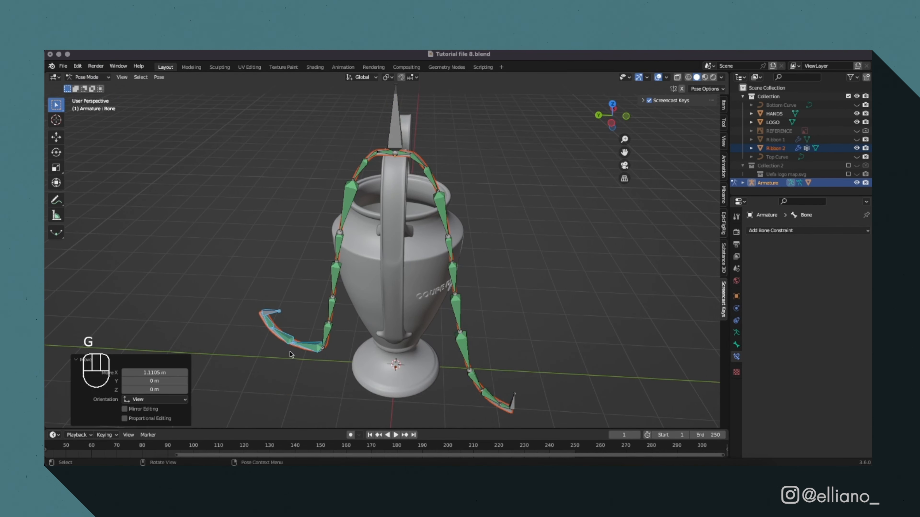
pyautogui.hotkey('ctrl', 'Tab')
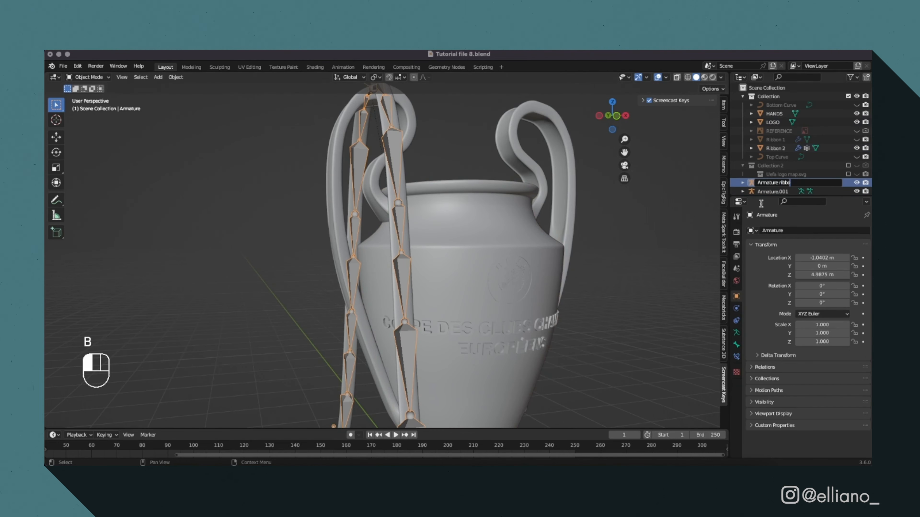
# Rename the first ribbon's armature as Armature Ribbon 1.
pyautogui.doubleClick(818, 173)
pyautogui.press('BackSpace')
pyautogui.press('BackSpace')
pyautogui.write('Ribbon 1')
pyautogui.press('Return')
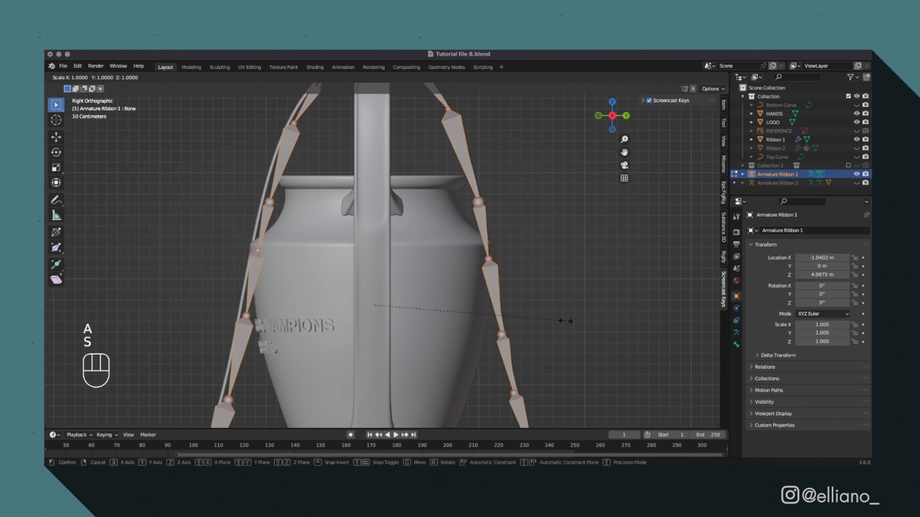
# Reposition the bones of Armature Ribbon 1 in Edit Mode to fit them to Ribbon 1's curve.
pyautogui.scroll(3, 175, 259)
pyautogui.press('g')
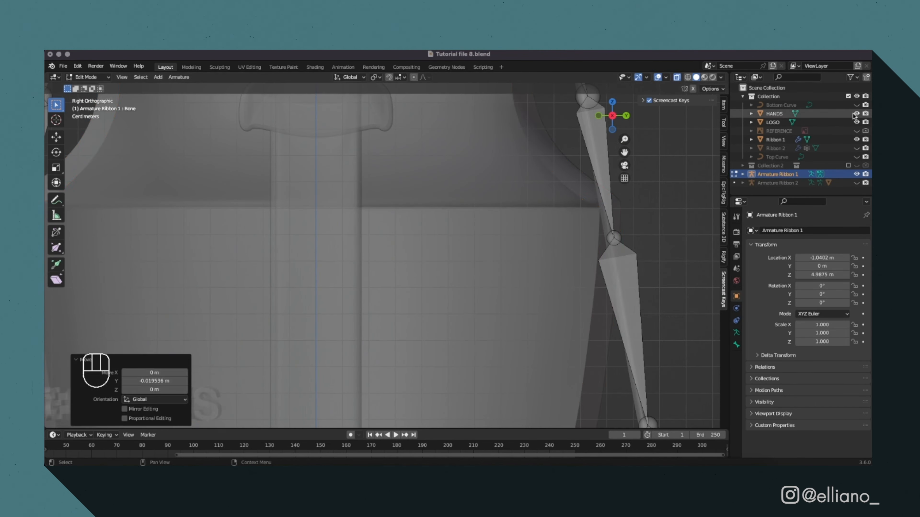
pyautogui.press('Tab')
pyautogui.click(87, 77)
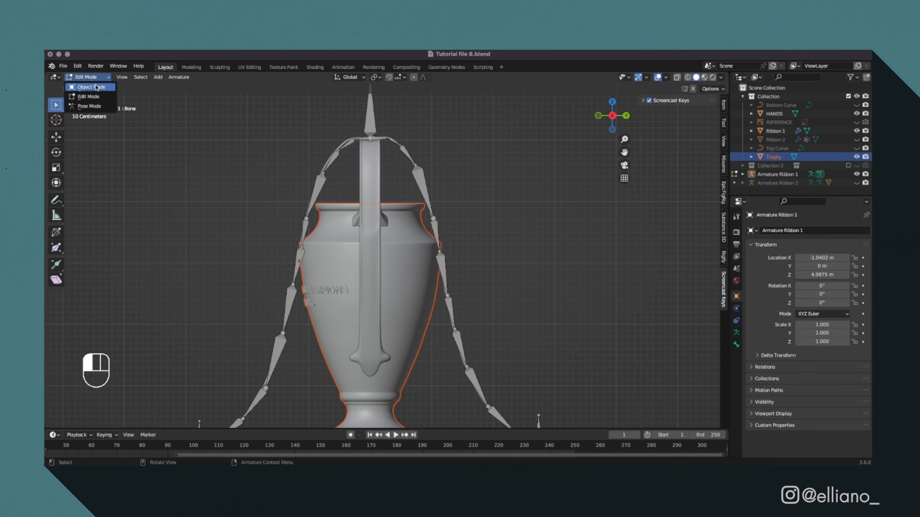
pyautogui.click(96, 87)
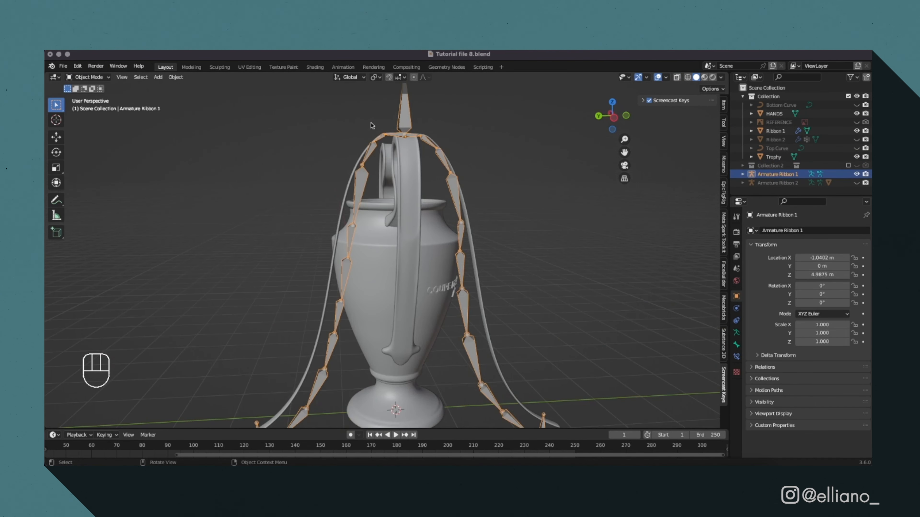
pyautogui.click(87, 77)
pyautogui.press('Tab')
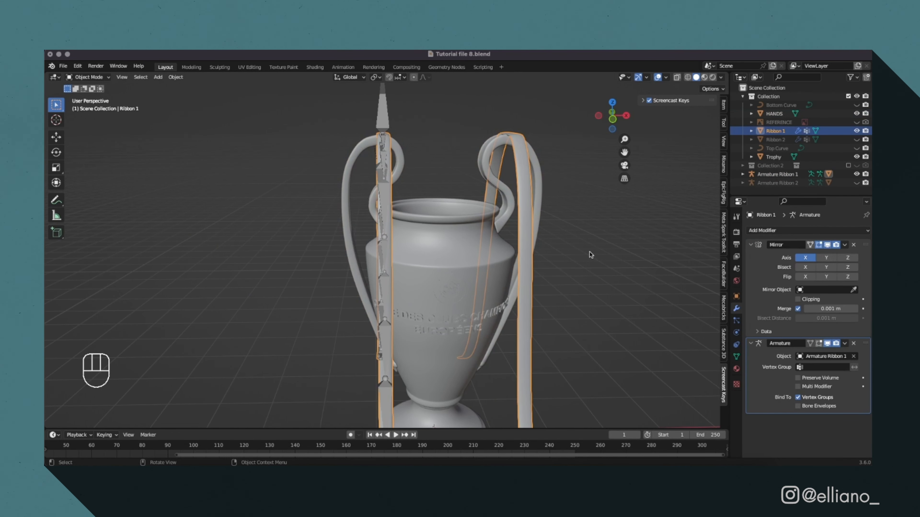
# Unhide Ribbon 2 and its armature, and move both ribbon armatures into the main Collection.
pyautogui.click(856, 139)
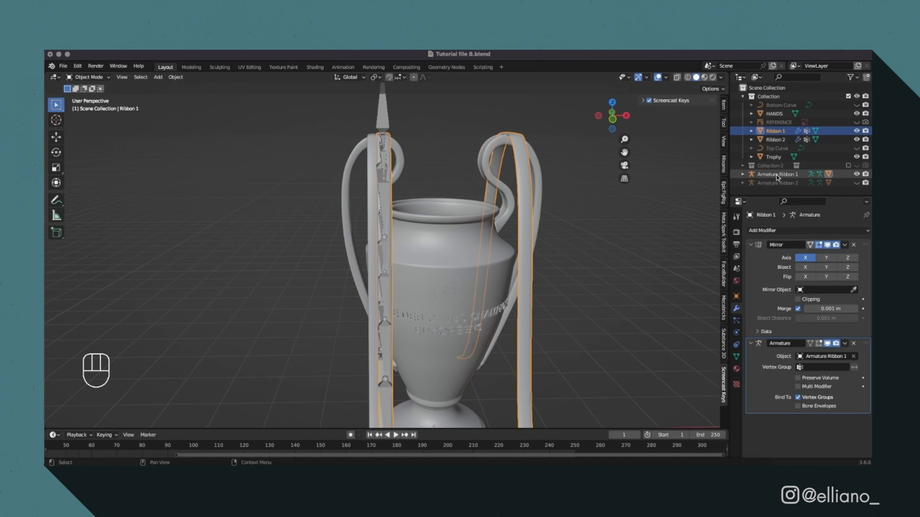
pyautogui.click(856, 183)
pyautogui.click(776, 183)
pyautogui.keyDown('shift'); pyautogui.click(772, 176); pyautogui.keyUp('shift')
pyautogui.moveTo(772, 175); pyautogui.dragTo(781, 132)
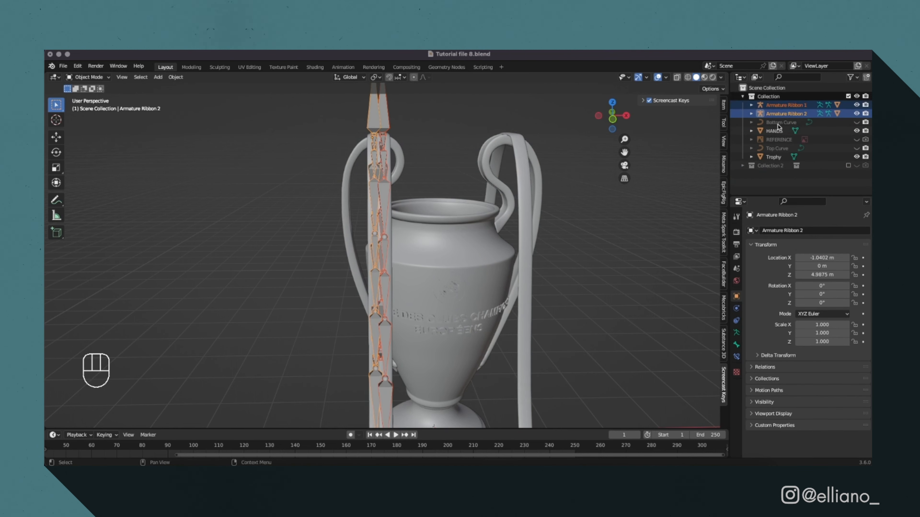
pyautogui.click(603, 258)
# In front view, turn on the Mirror modifier's viewport display for Ribbon 2.
pyautogui.press('KP_1')
pyautogui.click(387, 154)
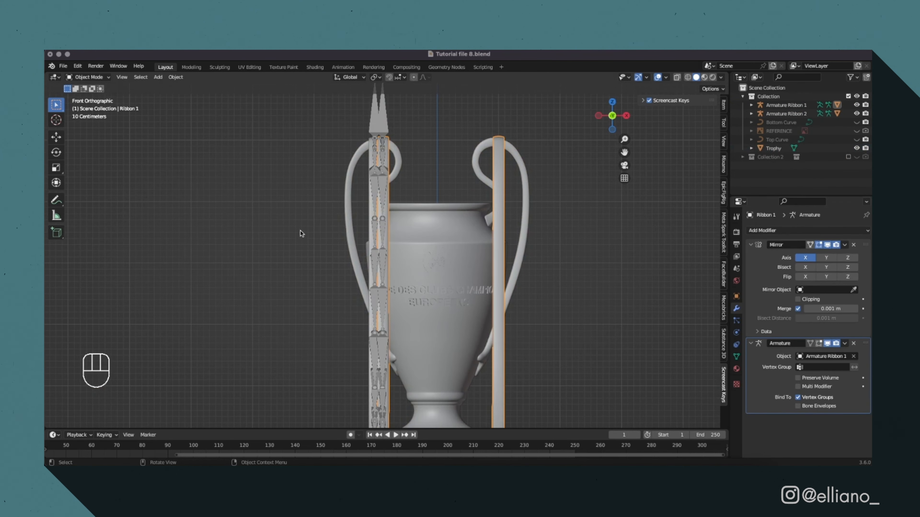
pyautogui.click(370, 209)
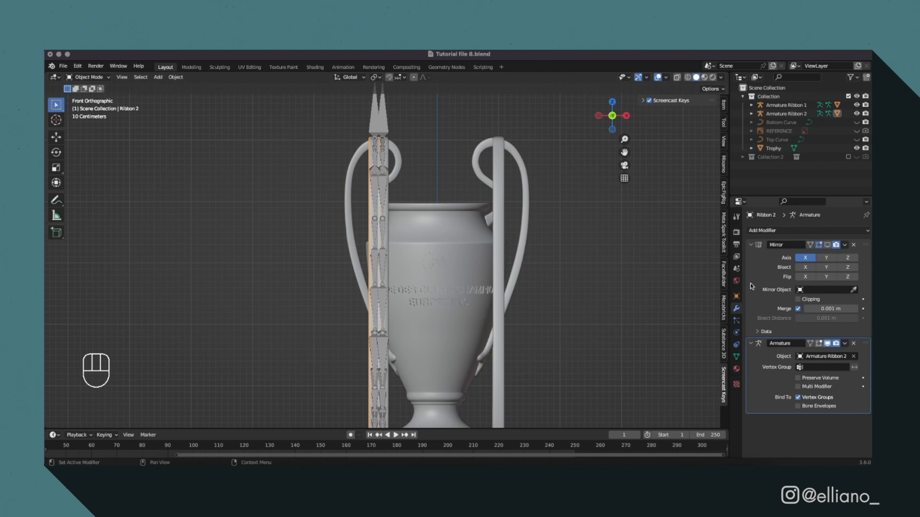
pyautogui.click(827, 245)
pyautogui.click(623, 284)
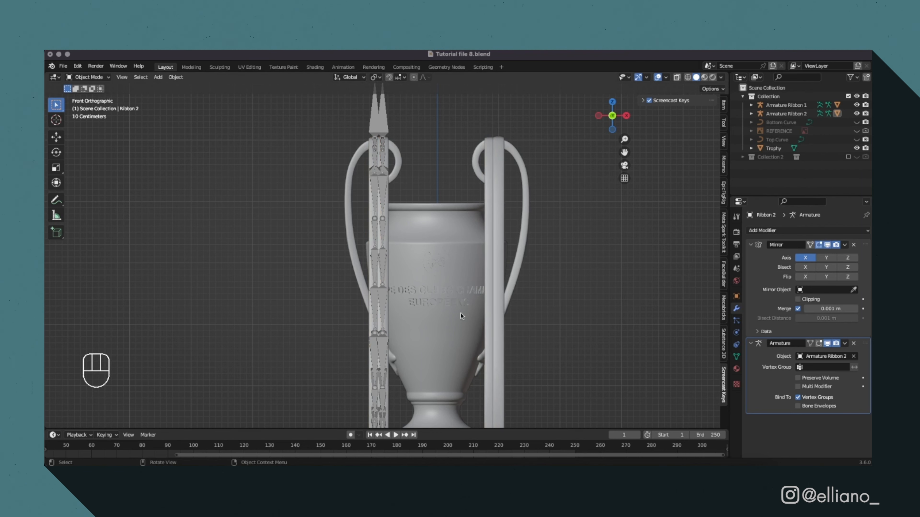
pyautogui.click(438, 235)
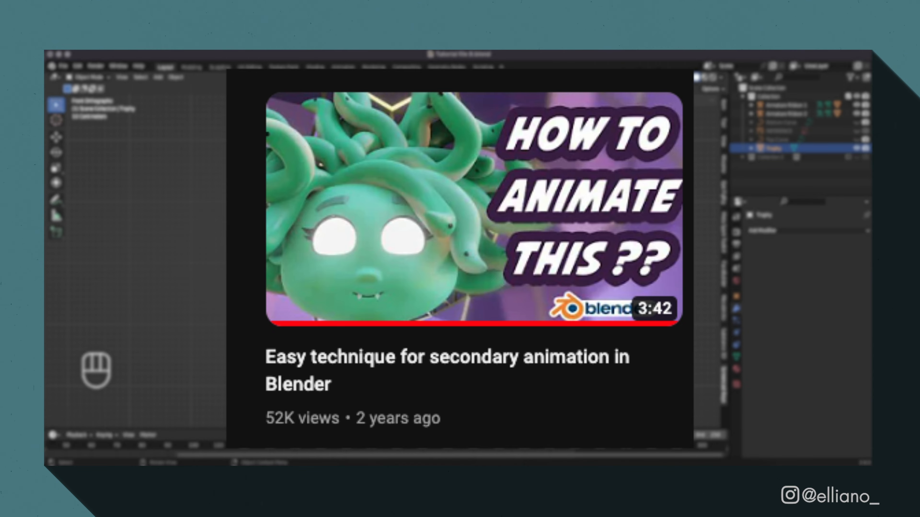
pyautogui.click(525, 232)
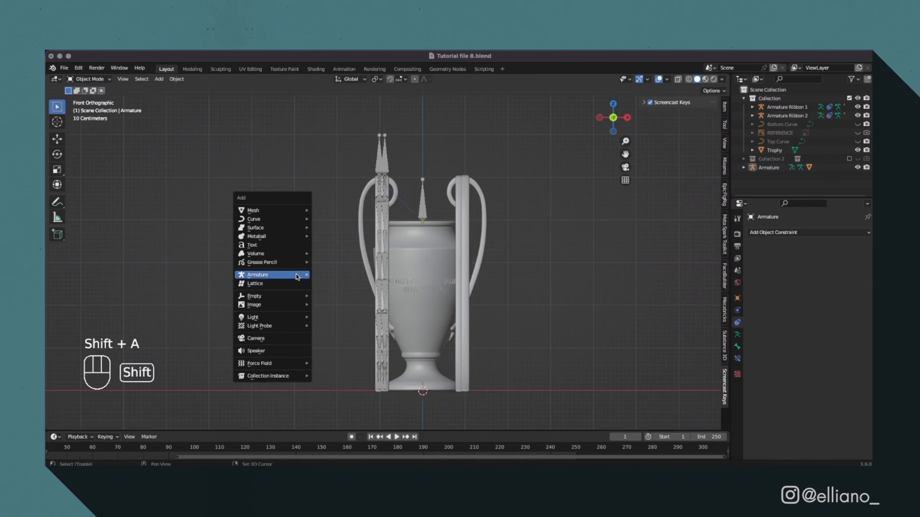
# Scale the new cube and lower it along Z to form a pedestal directly under the trophy's base.
pyautogui.moveTo(272, 210)
pyautogui.click(330, 218)
pyautogui.press('g')
pyautogui.press('z')
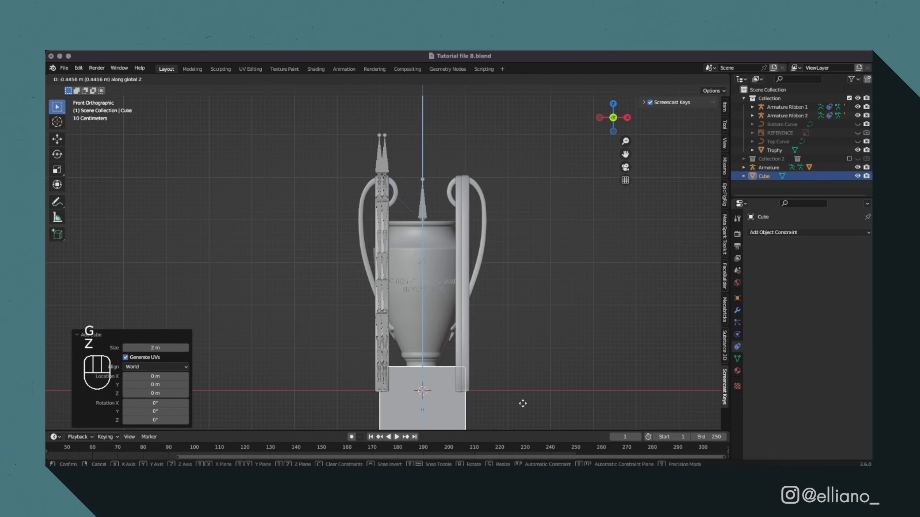
pyautogui.click(518, 416)
pyautogui.scroll(-3, 481, 353)
pyautogui.press('s')
pyautogui.click(503, 350)
pyautogui.press('g')
pyautogui.press('z')
pyautogui.click(515, 360)
# In Edit Mode, add a horizontal loop cut to the cube close to its upper edge.
pyautogui.click(613, 103)
pyautogui.click(612, 132)
pyautogui.press('Tab')
pyautogui.press('super+r')
pyautogui.click(382, 386)
pyautogui.click(382, 347)
# Select the cube's top face with X-ray on and scale it to 0.935 to taper the pedestal's upper edge.
pyautogui.moveTo(362, 328); pyautogui.dragTo(449, 335)
pyautogui.scroll(5, 473, 370)
pyautogui.moveTo(626, 155); pyautogui.dragTo(634, 25)
pyautogui.press('s')
pyautogui.rightClick(544, 316)
pyautogui.click(677, 80)
pyautogui.moveTo(355, 316); pyautogui.dragTo(543, 322)
pyautogui.press('s')
pyautogui.click(524, 322)
pyautogui.moveTo(523, 322); pyautogui.dragTo(551, 355, button='middle')
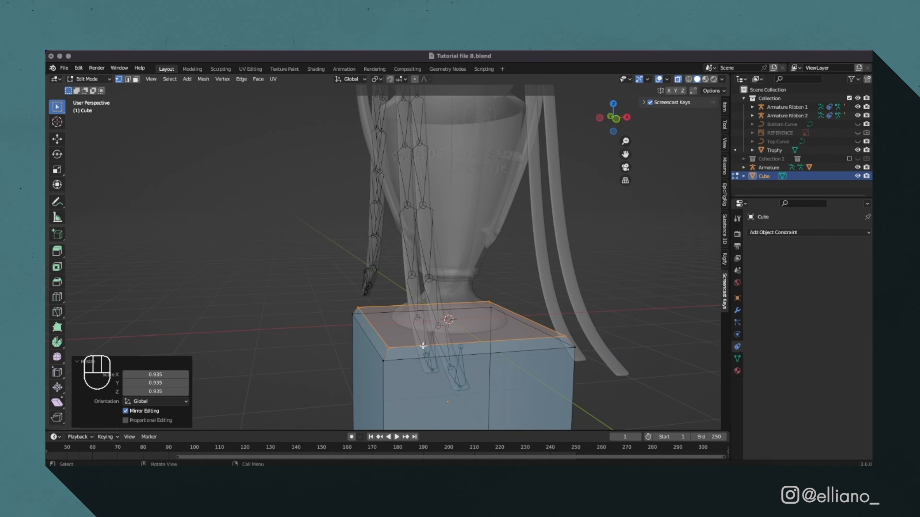
# Bevel the edges around the top of the pedestal cube with several segments, and return to Object Mode with X-ray off.
pyautogui.press('super+b')
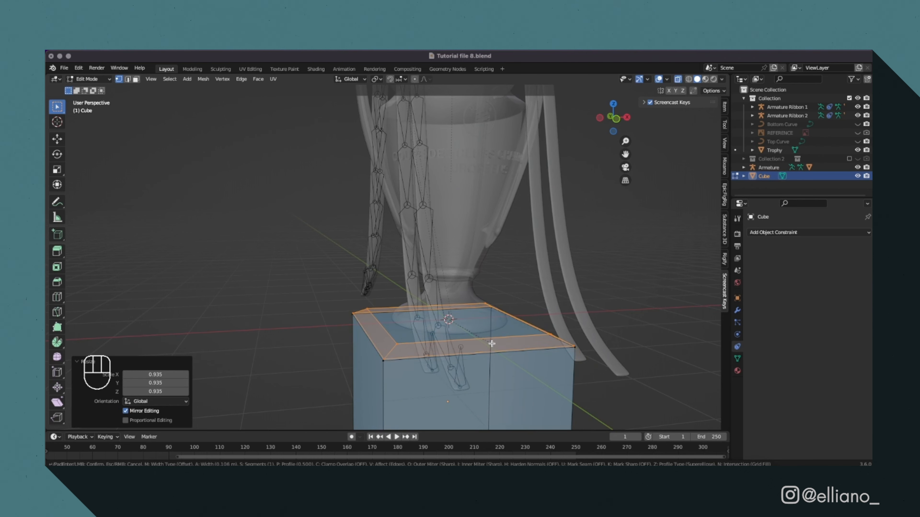
pyautogui.scroll(3, 491, 344)
pyautogui.click(490, 343)
pyautogui.press('Tab')
pyautogui.rightClick(539, 348)
pyautogui.click(514, 227)
pyautogui.rightClick(530, 305)
pyautogui.press('Tab')
pyautogui.press('Tab')
pyautogui.moveTo(624, 323); pyautogui.dragTo(515, 326, button='middle')
pyautogui.hotkey('alt', 'z')
pyautogui.scroll(-5, 546, 351)
pyautogui.click(567, 357)
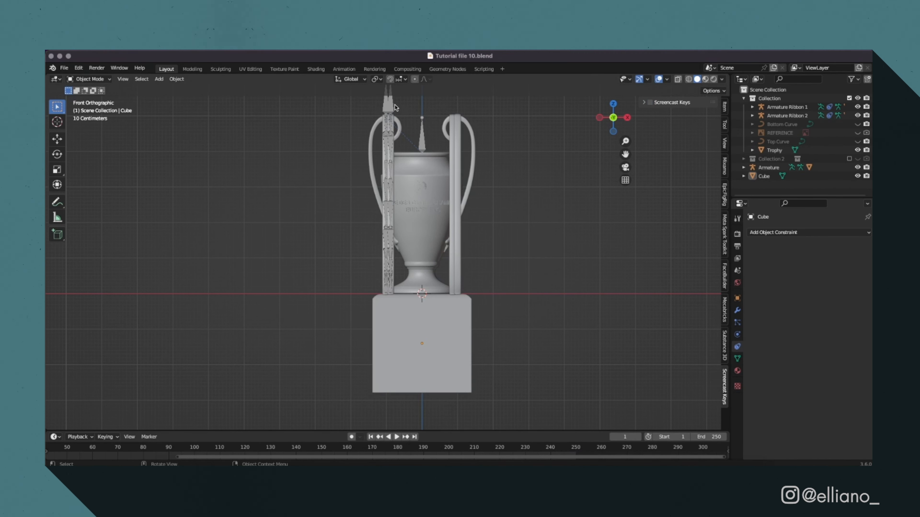
# Enlarge the timeline, put Armature Ribbon 1 in Pose Mode, and keyframe the first set of ribbon bones at frame 0.
pyautogui.click(394, 107)
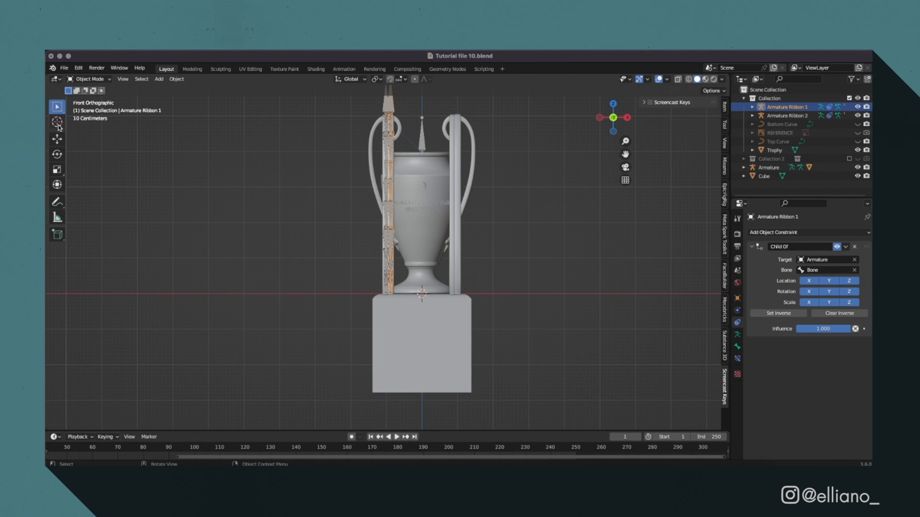
pyautogui.moveTo(174, 430); pyautogui.dragTo(175, 256)
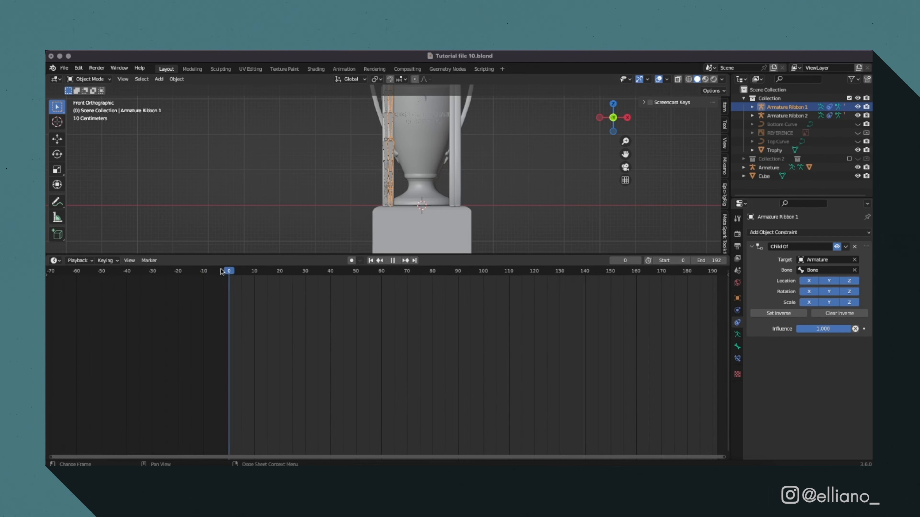
pyautogui.hotkey('ctrl', 'Tab')
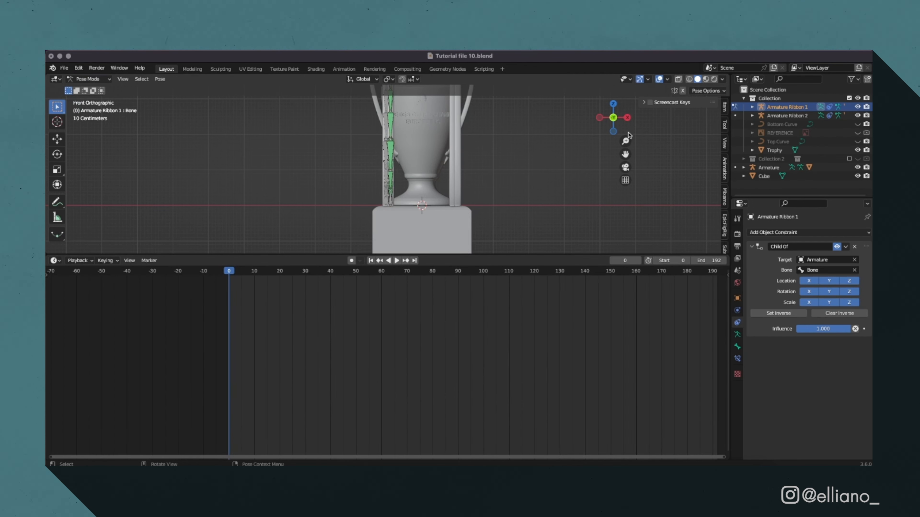
pyautogui.moveTo(626, 154); pyautogui.dragTo(635, 228)
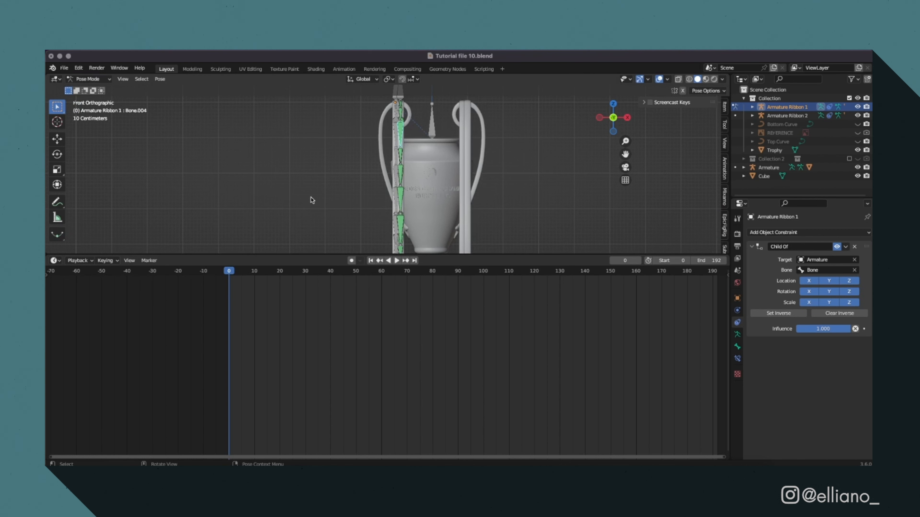
pyautogui.press('i')
pyautogui.click(317, 225)
# At frame 39, rotate the selected ribbon bones -2.67° in front view and keyframe the pose.
pyautogui.click(329, 272)
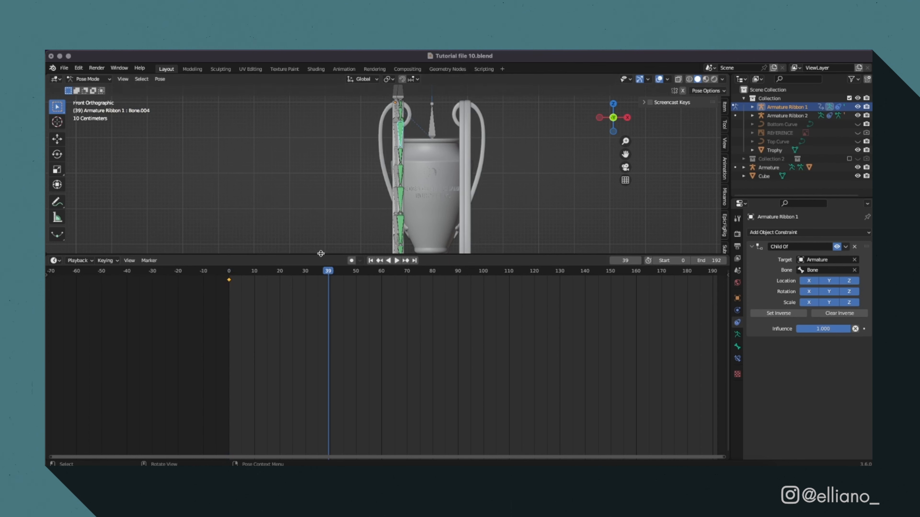
pyautogui.press('r')
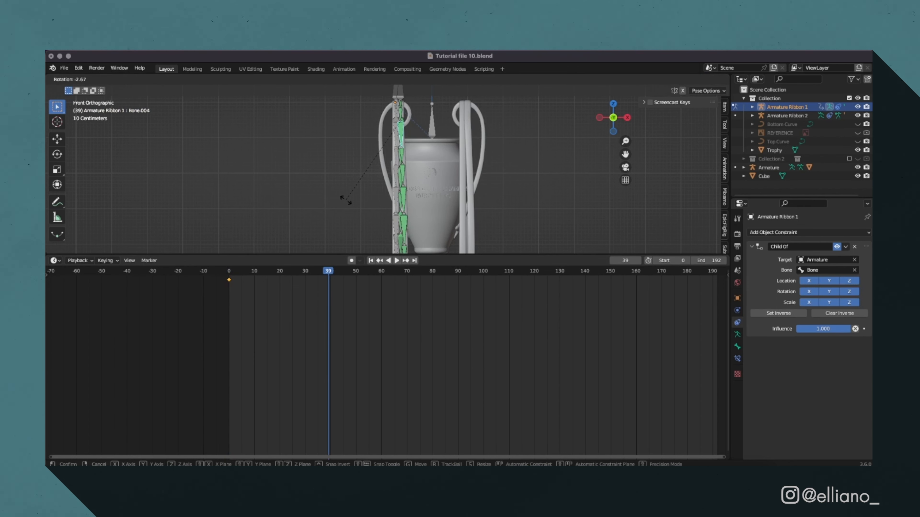
pyautogui.click(346, 200)
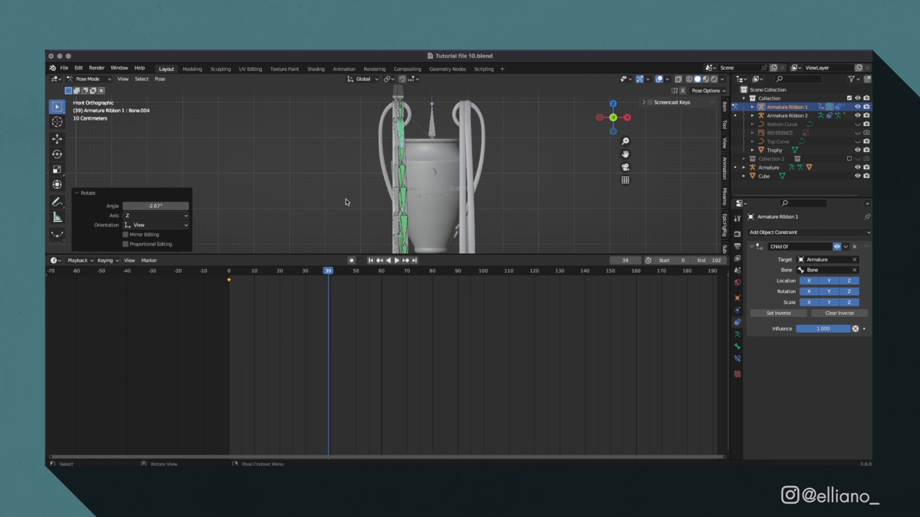
pyautogui.press('i')
pyautogui.click(359, 210)
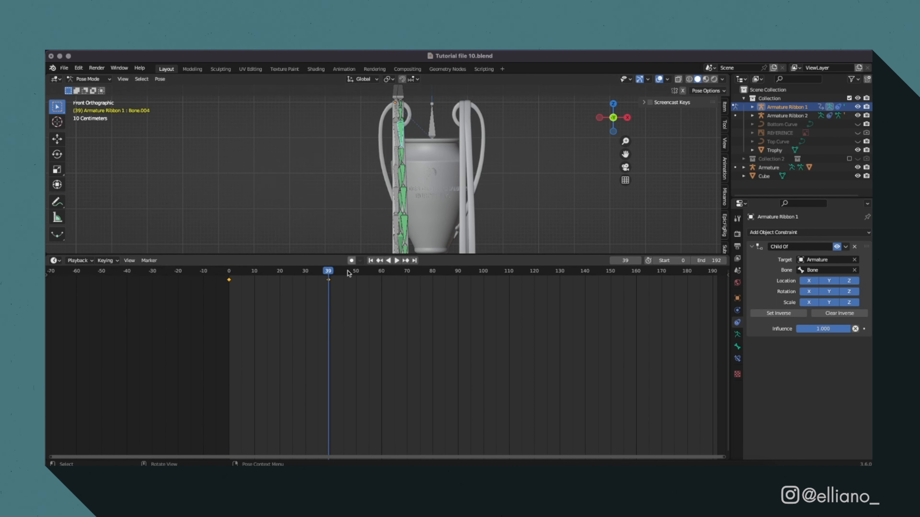
# At frame 85, rotate the selected bones in front view and -5.56° from the side, and keyframe the pose.
pyautogui.moveTo(342, 272); pyautogui.dragTo(445, 272)
pyautogui.press('r')
pyautogui.click(371, 183)
pyautogui.moveTo(371, 183); pyautogui.dragTo(451, 190, button='middle')
pyautogui.press('r')
pyautogui.click(487, 206)
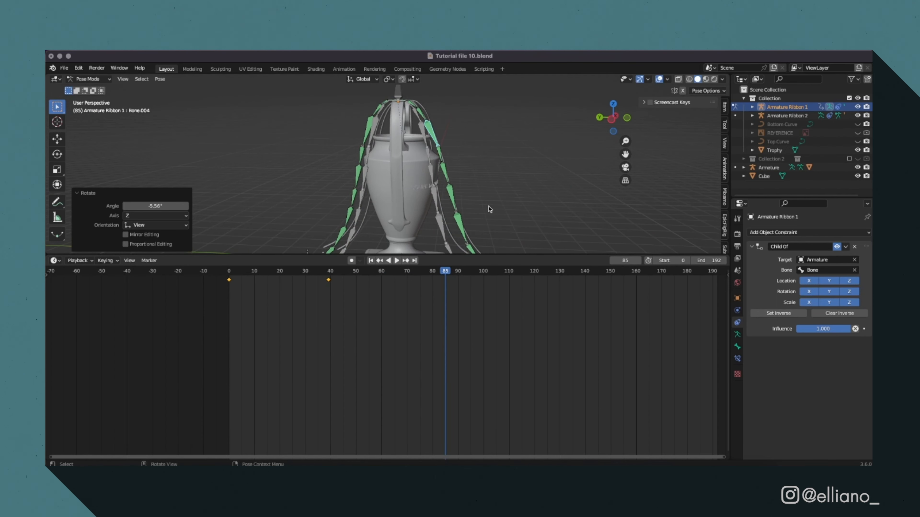
pyautogui.press('i')
pyautogui.click(489, 206)
# At frame 124, rotate the selected ribbon bones -7.5°, adjust the rotation once more, and keyframe the pose.
pyautogui.moveTo(446, 272); pyautogui.dragTo(545, 274)
pyautogui.moveTo(499, 198); pyautogui.dragTo(416, 191, button='middle')
pyautogui.press('r')
pyautogui.click(474, 188)
pyautogui.press('r')
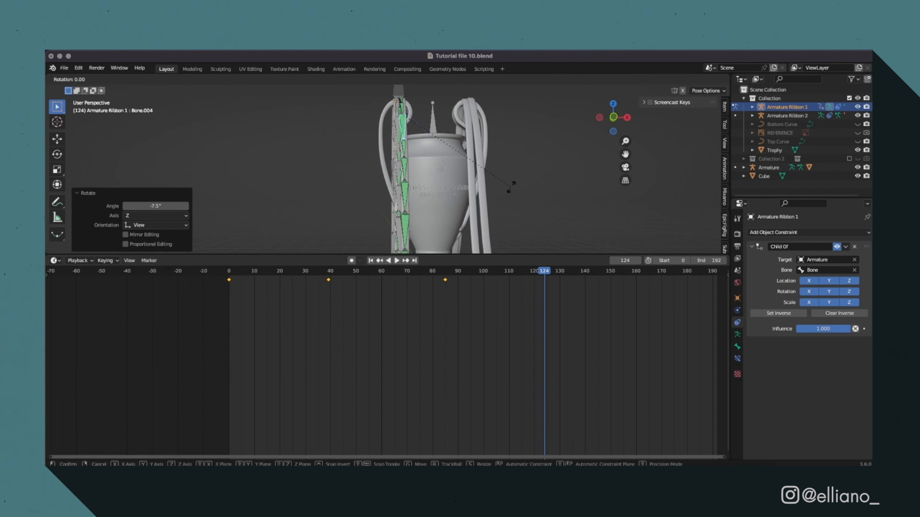
pyautogui.click(512, 187)
pyautogui.press('i')
pyautogui.click(512, 188)
# Copy the frame 0 keyframes to the end of the timeline and play the looping ribbon sway with overlays hidden.
pyautogui.moveTo(549, 274); pyautogui.dragTo(715, 274)
pyautogui.moveTo(208, 277); pyautogui.dragTo(240, 287)
pyautogui.press('super+c')
pyautogui.press('super+v')
pyautogui.click(229, 272)
pyautogui.press('space')
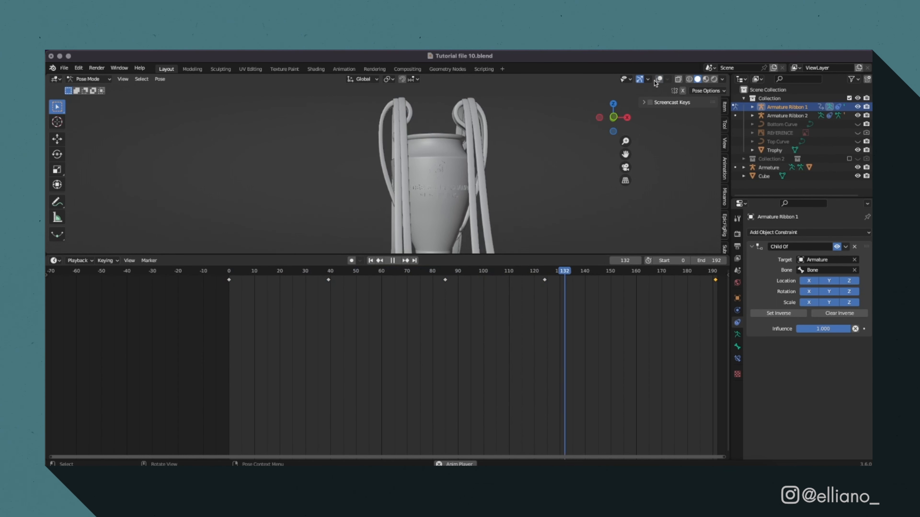
pyautogui.click(659, 80)
pyautogui.click(592, 165)
# Select the ribbon bones around Bone.017 on Armature Ribbon 1 and keyframe them at frame 0.
pyautogui.moveTo(594, 171); pyautogui.dragTo(405, 189, button='middle')
pyautogui.click(374, 148)
pyautogui.click(229, 272)
pyautogui.press('i')
pyautogui.click(259, 180)
# At frame 49, rotate the bones around Bone.017 twice to swing the ribbon, and keyframe the pose.
pyautogui.moveTo(347, 271); pyautogui.dragTo(354, 272)
pyautogui.press('r')
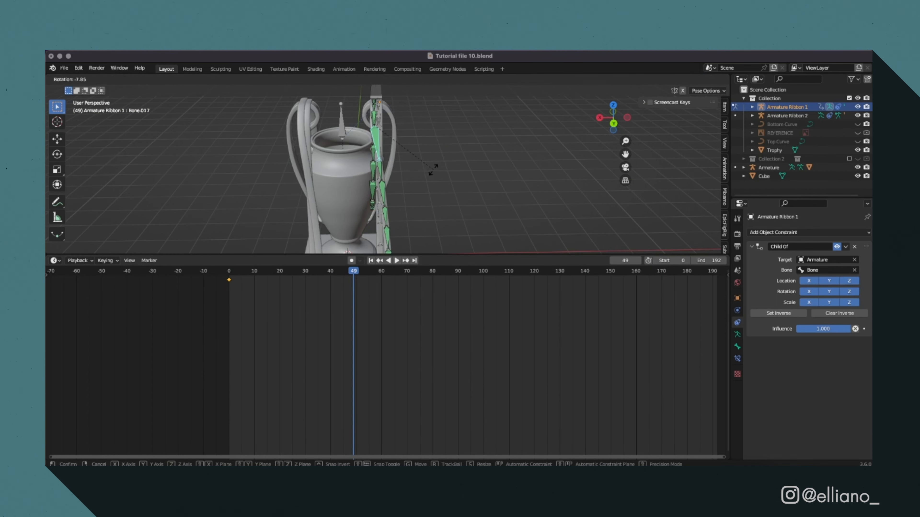
pyautogui.click(437, 257)
pyautogui.press('r')
pyautogui.click(449, 192)
pyautogui.press('i')
pyautogui.click(450, 193)
# At frame 102, rotate the selected Bone.017 group to a new sway position and keyframe it.
pyautogui.moveTo(454, 271); pyautogui.dragTo(488, 272)
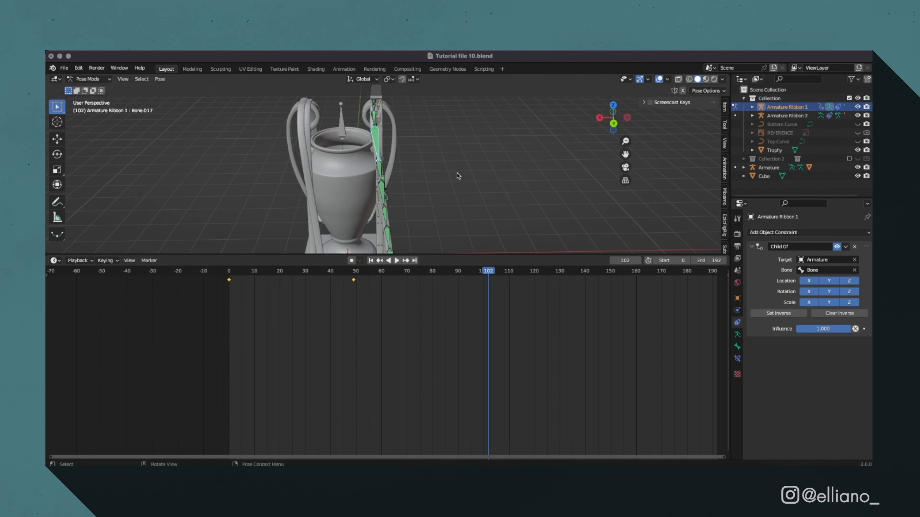
pyautogui.press('r')
pyautogui.click(475, 224)
pyautogui.press('i')
pyautogui.click(476, 226)
# At frame 156, rotate the selected Bone.017 group again and keyframe the pose.
pyautogui.click(625, 271)
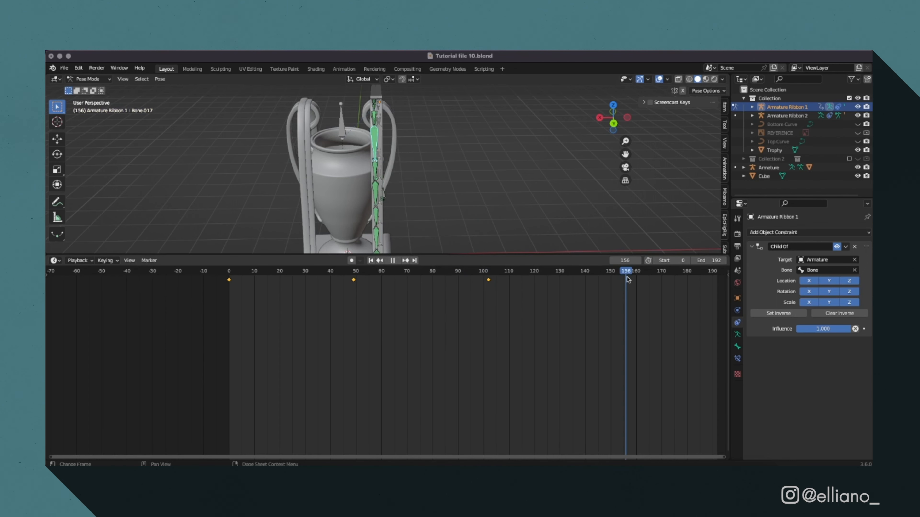
pyautogui.press('r')
pyautogui.click(496, 199)
pyautogui.press('i')
pyautogui.click(494, 234)
# Copy the Bone.017 group's frame 0 keyframes to frame 192, and return to frame 0 to check the pose.
pyautogui.moveTo(690, 271); pyautogui.dragTo(716, 272)
pyautogui.moveTo(220, 277); pyautogui.dragTo(239, 304)
pyautogui.press('super+c')
pyautogui.press('super+v')
pyautogui.moveTo(717, 272); pyautogui.dragTo(229, 272)
pyautogui.press('KP_1')
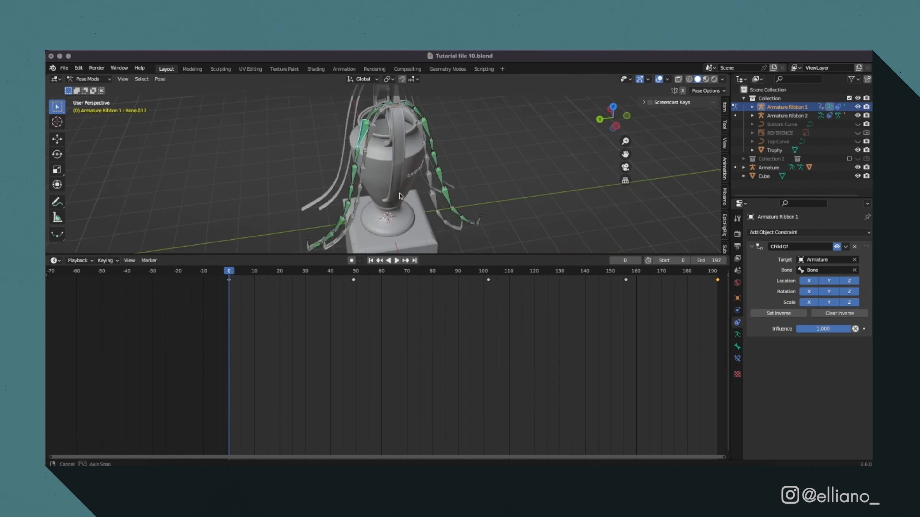
pyautogui.moveTo(510, 226); pyautogui.dragTo(525, 226, button='middle')
# Add a camera and look through it with the To 3D Cursor and Camera to View locks enabled.
pyautogui.click(409, 133)
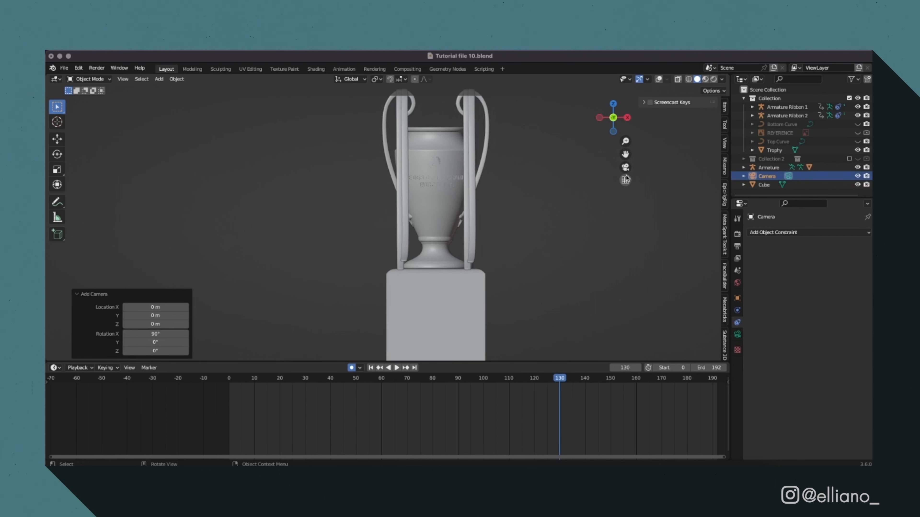
pyautogui.click(625, 168)
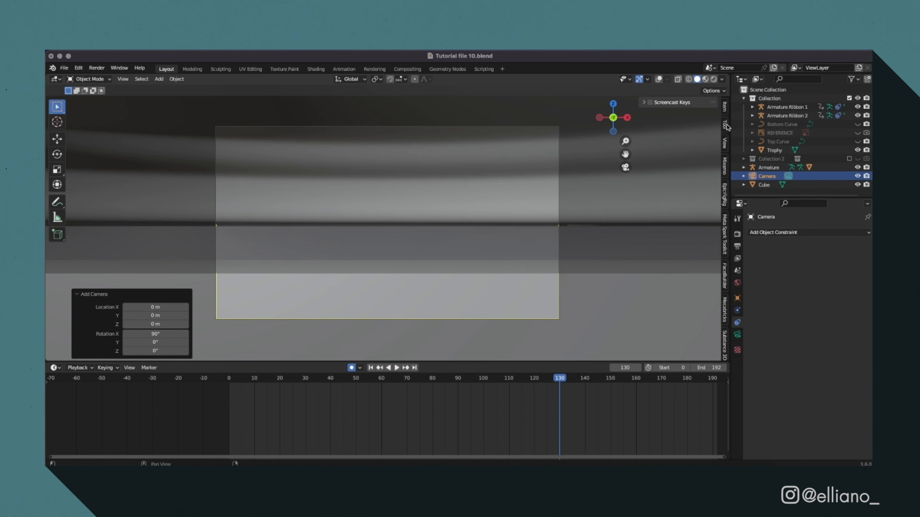
pyautogui.click(724, 125)
pyautogui.click(722, 108)
pyautogui.click(724, 147)
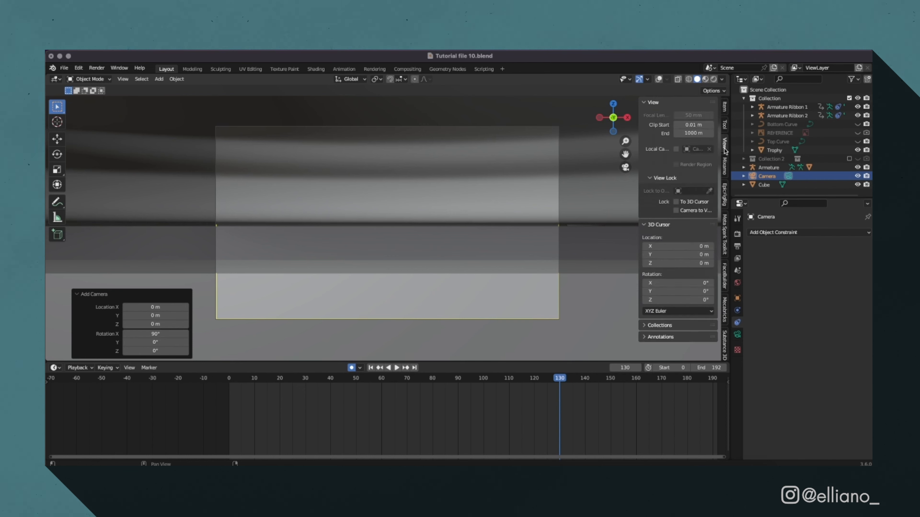
pyautogui.scroll(-15, 460, 268)
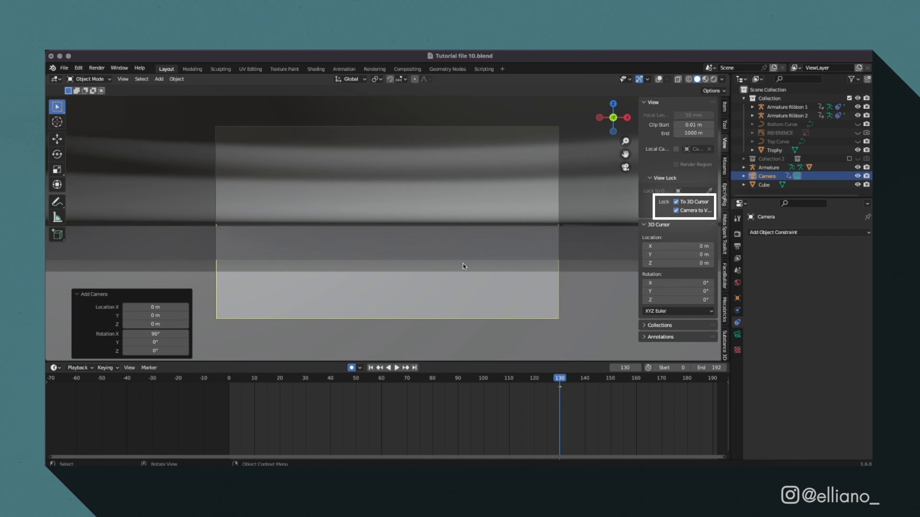
# Frame the trophy closely in the camera view at frame 192, fine-tuning the camera's Y and Z location.
pyautogui.scroll(-8, 459, 268)
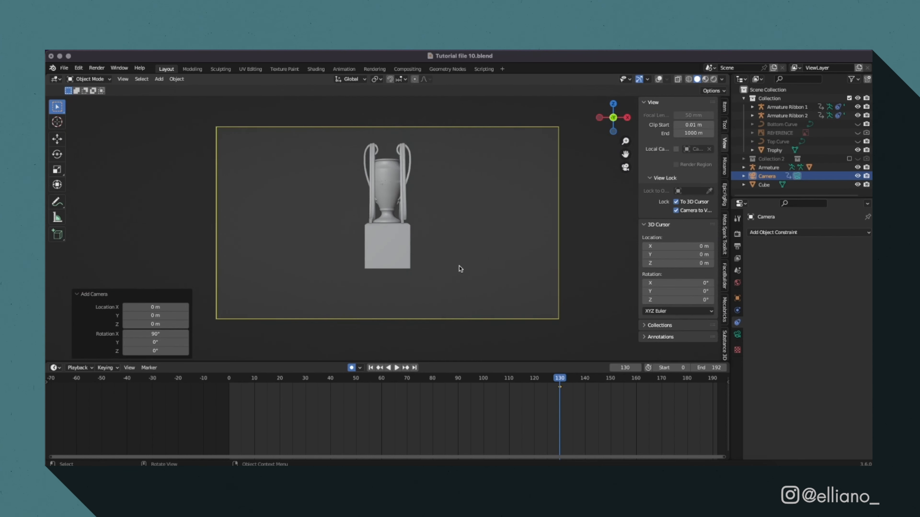
pyautogui.moveTo(626, 154); pyautogui.dragTo(628, 143)
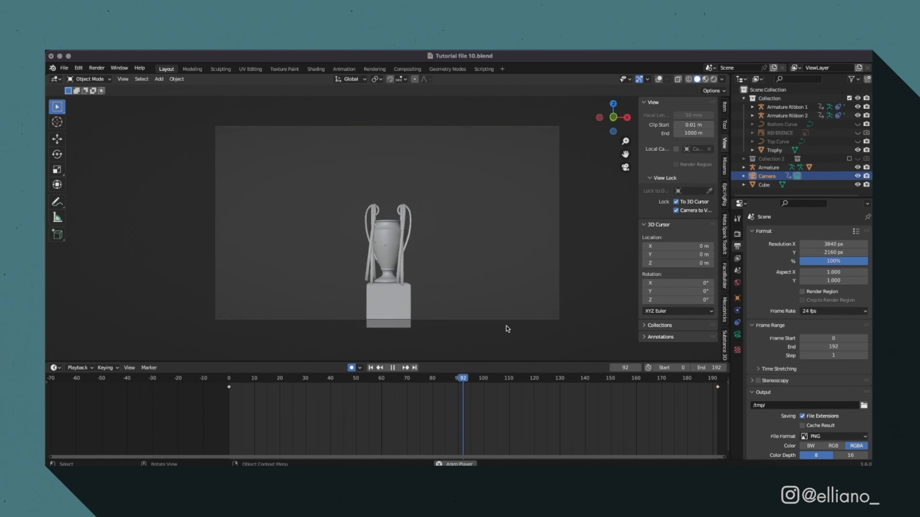
pyautogui.click(266, 380)
pyautogui.moveTo(228, 379); pyautogui.dragTo(718, 379)
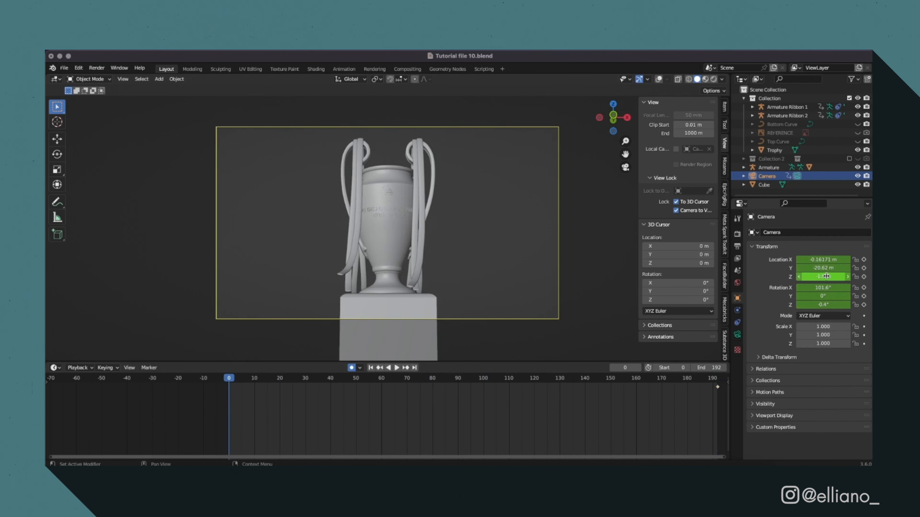
pyautogui.moveTo(826, 277); pyautogui.dragTo(832, 276)
pyautogui.moveTo(829, 268); pyautogui.dragTo(832, 268)
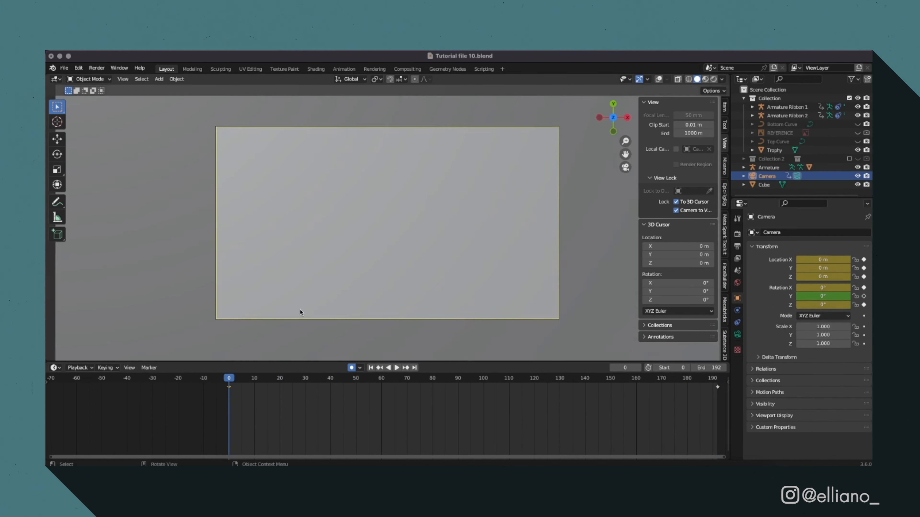
# At frame 0, pull the camera back to about -47.9 m on Y facing the whole trophy, and play the camera move.
pyautogui.moveTo(625, 154); pyautogui.dragTo(625, 163)
pyautogui.moveTo(613, 117); pyautogui.dragTo(612, 127)
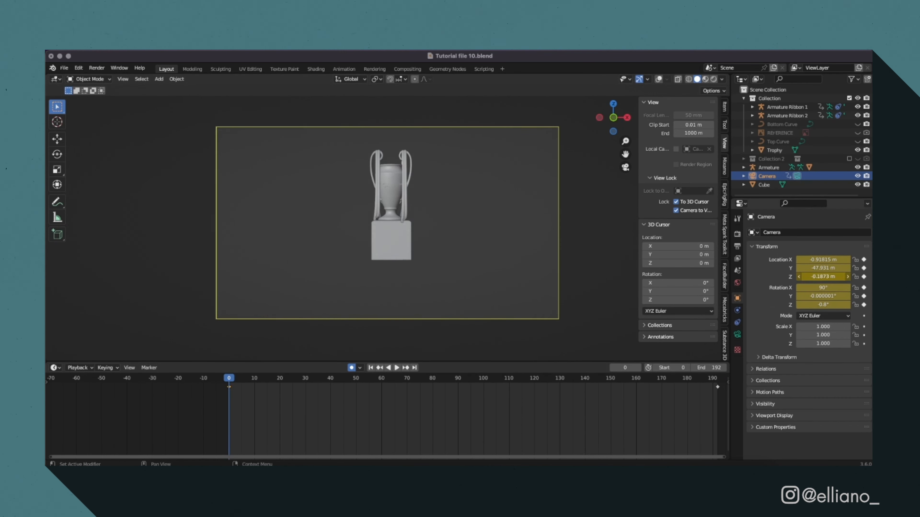
pyautogui.press('Return')
pyautogui.press('space')
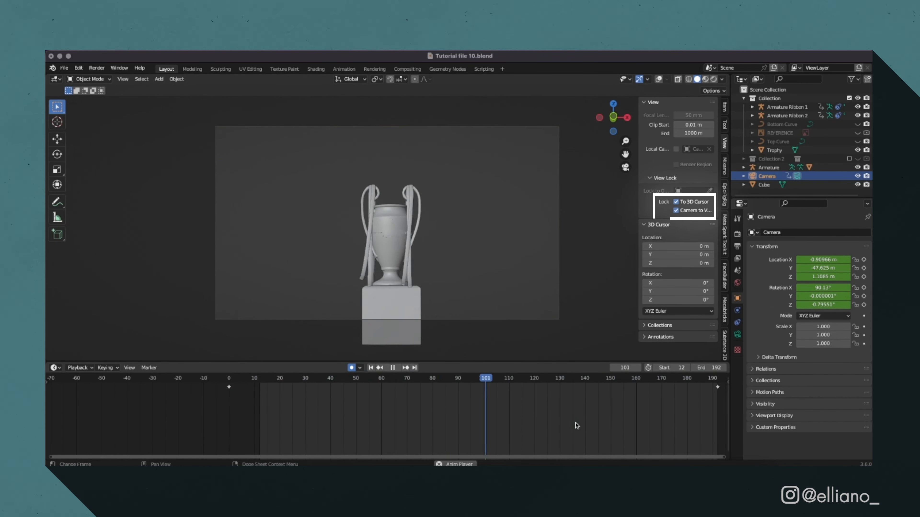
pyautogui.press('space')
pyautogui.moveTo(453, 379); pyautogui.dragTo(253, 388)
pyautogui.press('space')
pyautogui.press('space')
# Turn off the view lock, add a mesh plane at the origin, and scale it to about 6.5.
pyautogui.click(676, 202)
pyautogui.hotkey('shift', 'a')
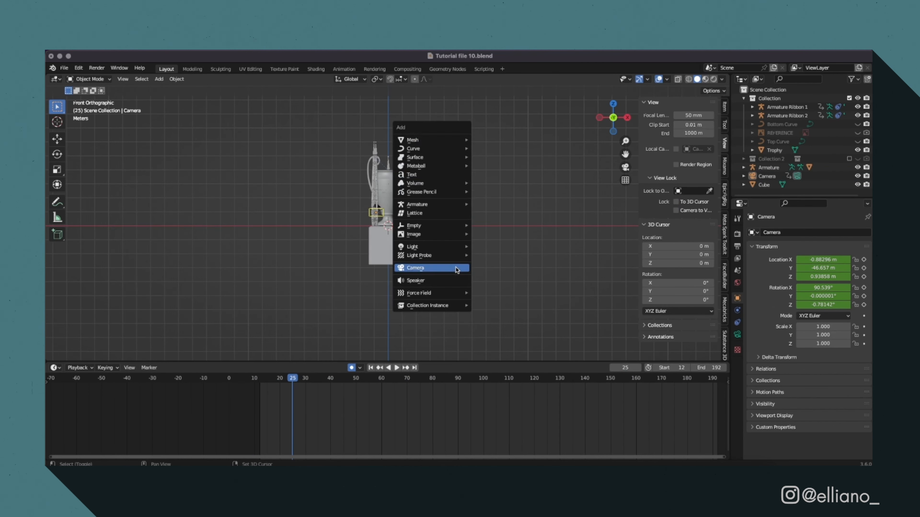
pyautogui.moveTo(434, 140)
pyautogui.click(487, 140)
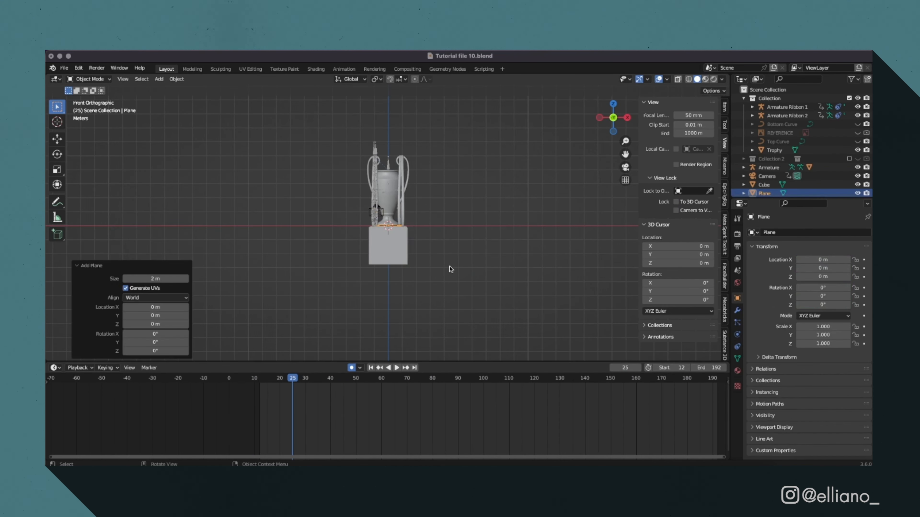
pyautogui.press('s')
pyautogui.click(160, 212)
# Lower the plane -2.7525 m along Z to the pedestal's underside and widen it by 2.383 along X.
pyautogui.press('g')
pyautogui.press('z')
pyautogui.click(170, 248)
pyautogui.press('KP_7')
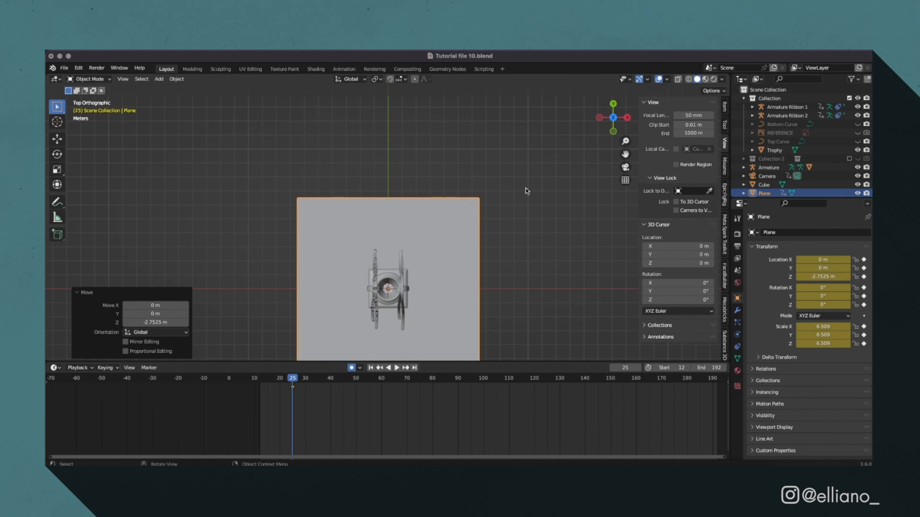
pyautogui.press('s')
pyautogui.press('x')
pyautogui.click(639, 237)
# In right view, extrude the plane's rear edge straight up in Edit Mode to form a wall behind the trophy.
pyautogui.press('KP_3')
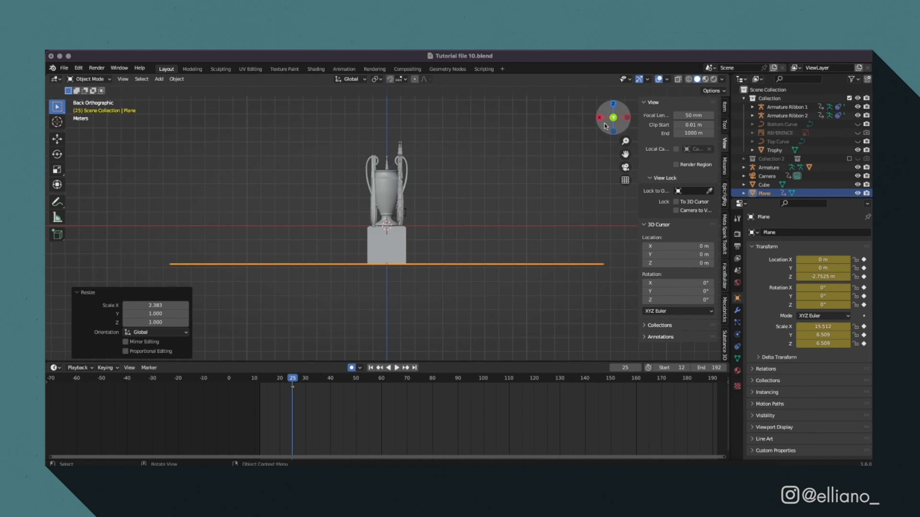
pyautogui.scroll(2, 725, 332)
pyautogui.scroll(-10, 725, 332)
pyautogui.click(649, 102)
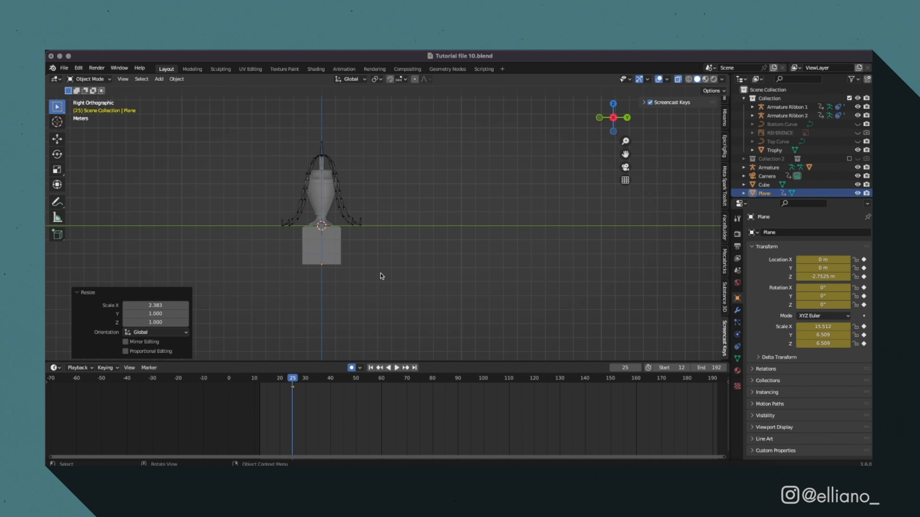
pyautogui.press('Tab')
pyautogui.moveTo(414, 226); pyautogui.dragTo(411, 283)
pyautogui.click(447, 127)
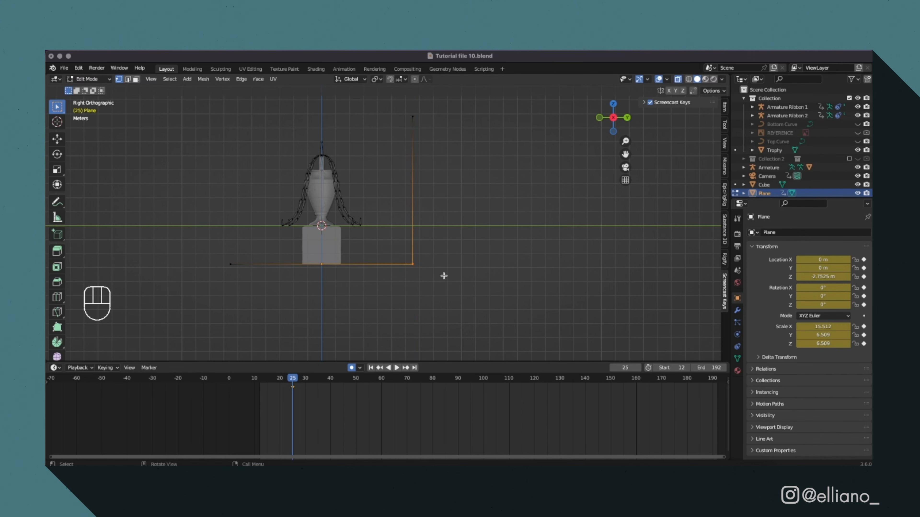
# Bevel the edge where floor and wall meet with a 0.48 m width and 10 segments, and leave Edit Mode.
pyautogui.click(516, 282)
pyautogui.click(600, 118)
pyautogui.click(678, 79)
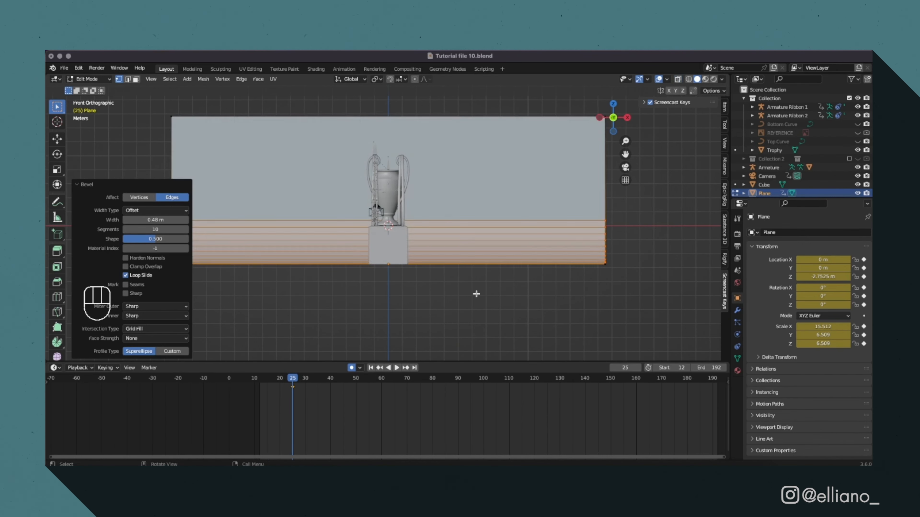
pyautogui.press('Tab')
pyautogui.moveTo(366, 312); pyautogui.dragTo(382, 322, button='middle')
pyautogui.scroll(-2, 382, 322)
# In Edit Mode, extrude the backdrop plane's front floor edge forward along Y to lengthen the floor.
pyautogui.press('Tab')
pyautogui.click(217, 286)
pyautogui.click(228, 325)
pyautogui.press('super+z')
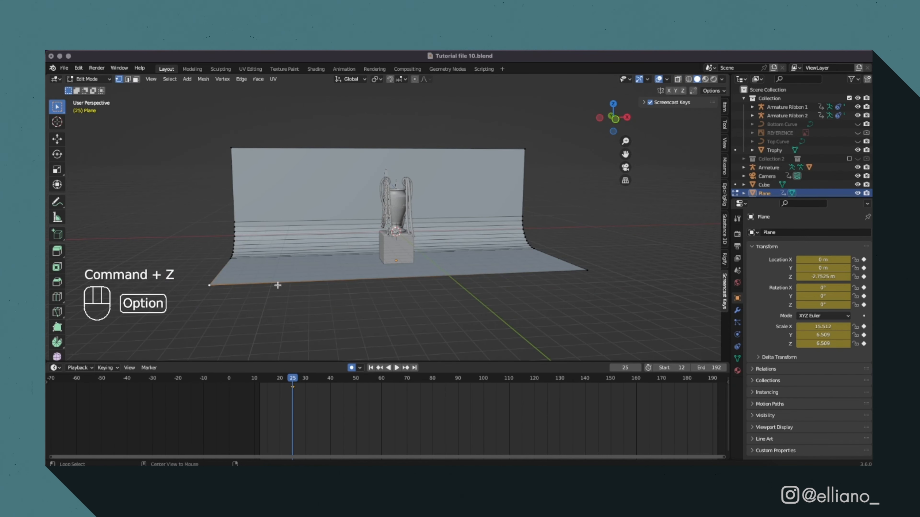
pyautogui.keyDown('alt'); pyautogui.click(277, 284); pyautogui.keyUp('alt')
pyautogui.press('e')
pyautogui.press('y')
pyautogui.click(307, 144)
# Select the edge loop at the floor's former front boundary and dissolve its vertices.
pyautogui.click(221, 285)
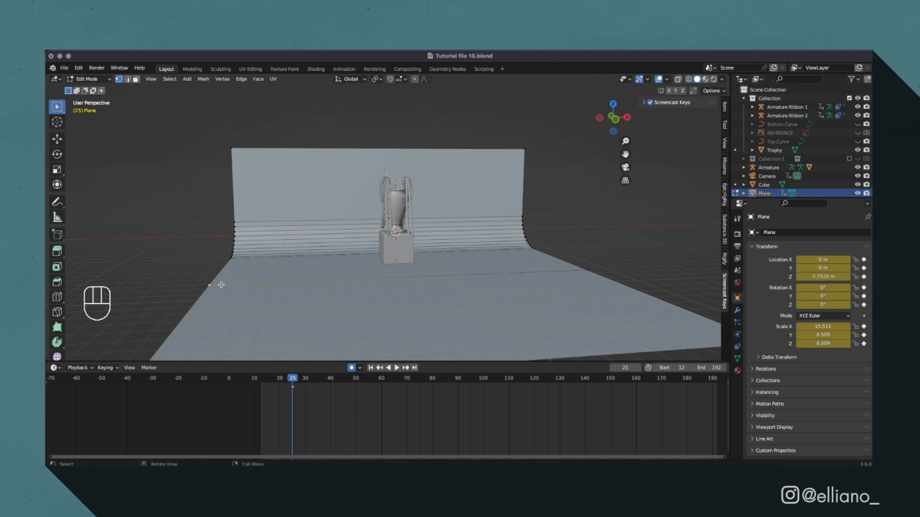
pyautogui.rightClick(344, 280)
pyautogui.press('x')
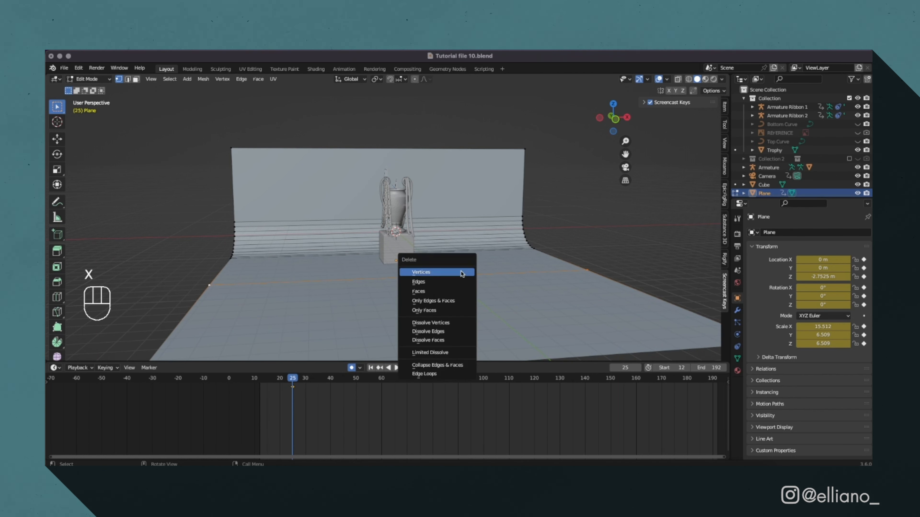
pyautogui.click(457, 325)
# Raise the top edge of the backdrop wall 4.817 m along Z and leave Edit Mode.
pyautogui.moveTo(457, 325); pyautogui.dragTo(484, 247, button='middle')
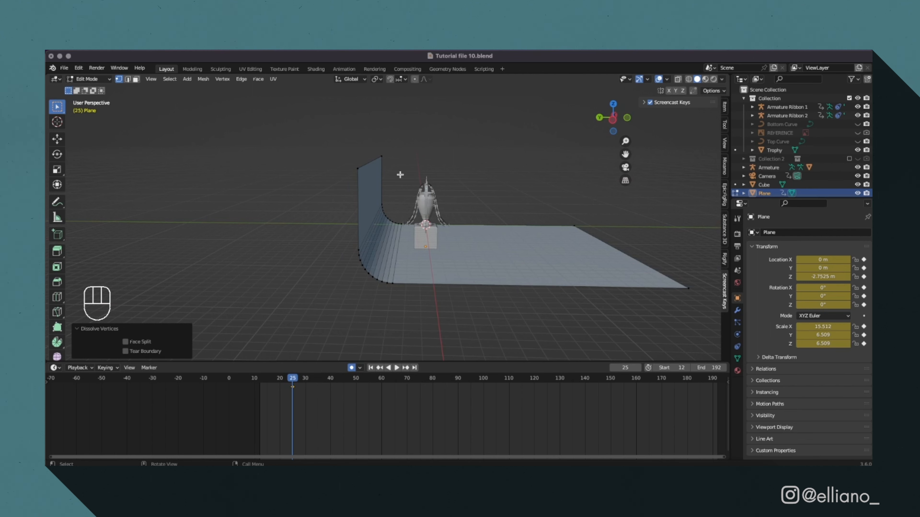
pyautogui.moveTo(336, 135); pyautogui.dragTo(417, 177)
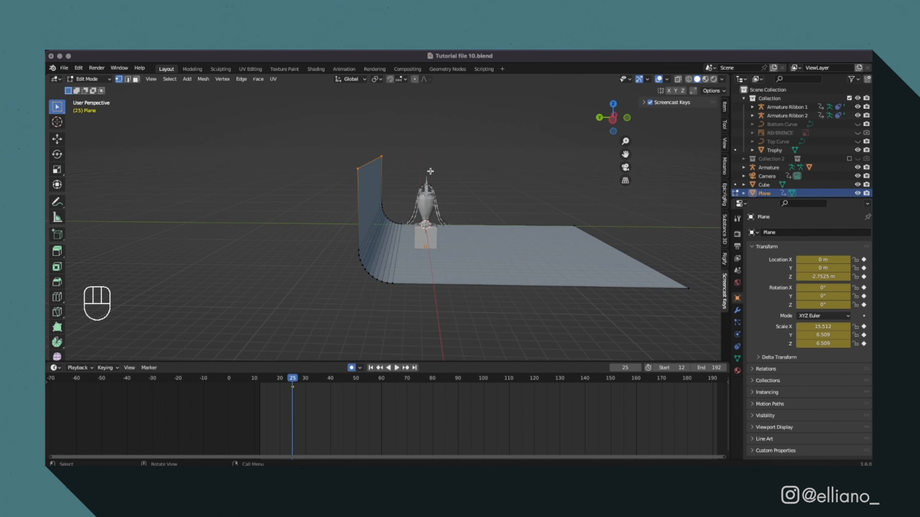
pyautogui.press('g')
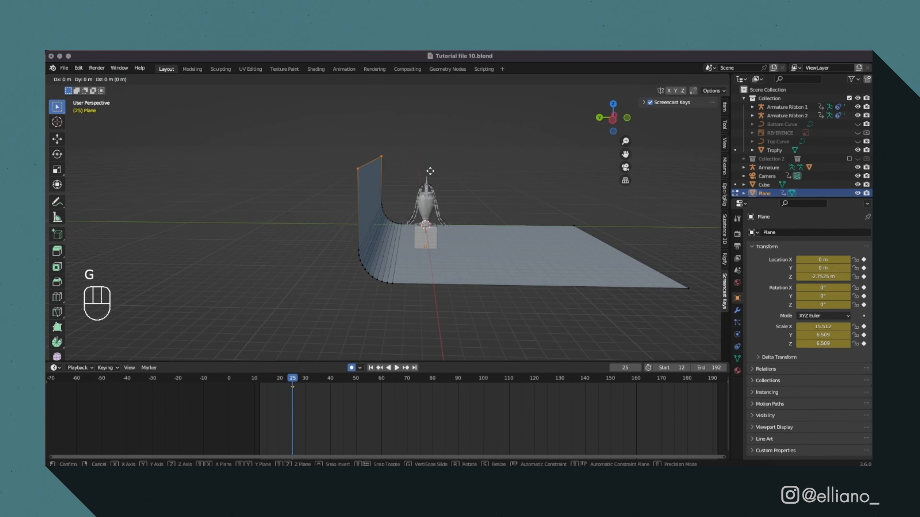
pyautogui.click(483, 135)
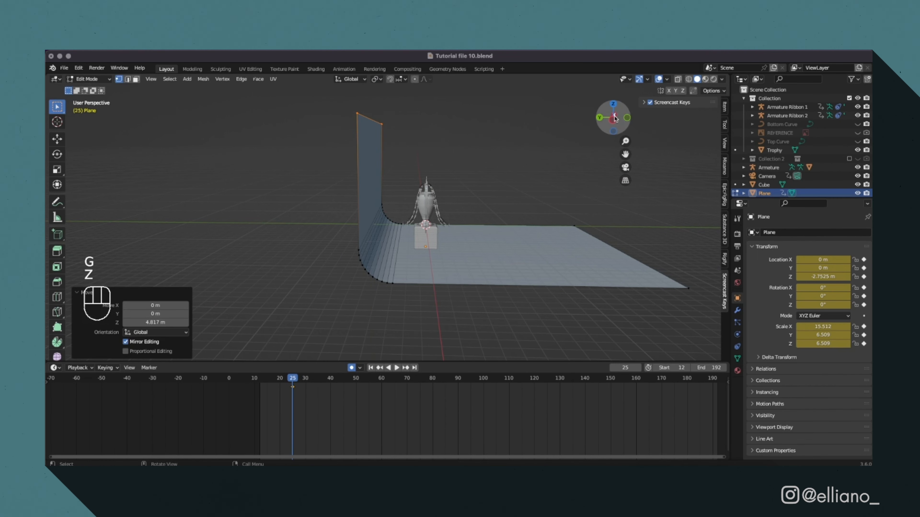
pyautogui.click(626, 118)
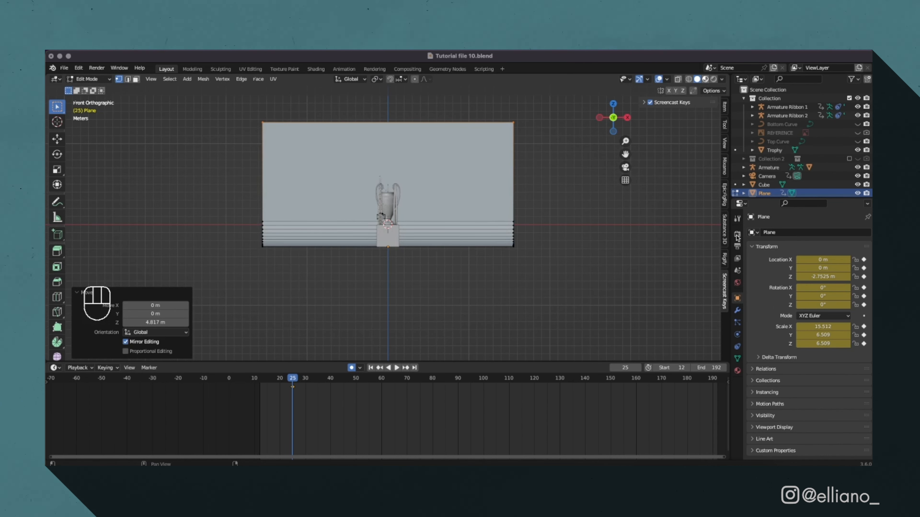
pyautogui.scroll(-3, 534, 228)
pyautogui.scroll(6, 534, 227)
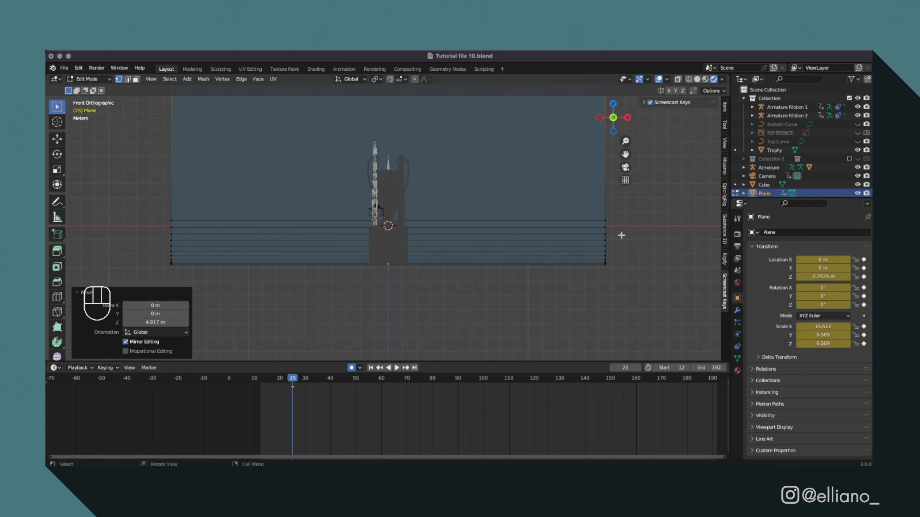
pyautogui.press('Tab')
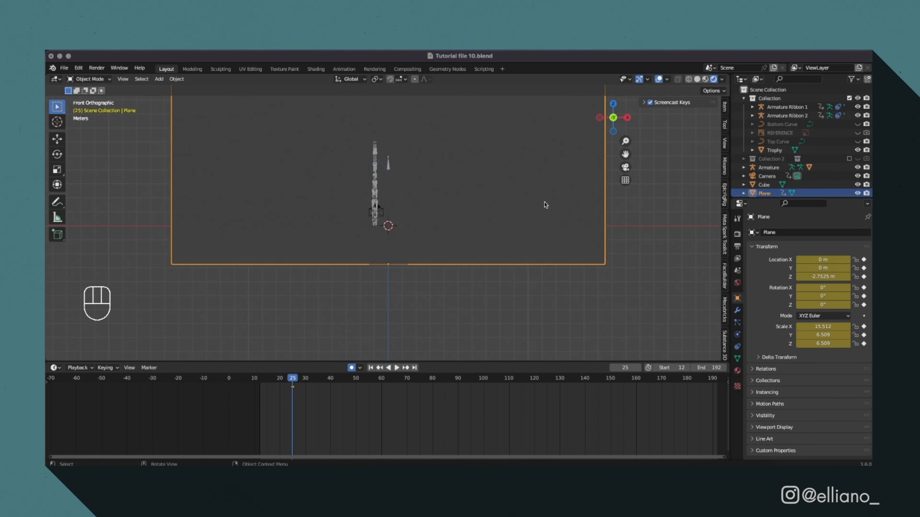
# Add a Sun light and raise it 7.5461 m along Z, above the trophy.
pyautogui.click(640, 239)
pyautogui.hotkey('shift', 'a')
pyautogui.moveTo(579, 338)
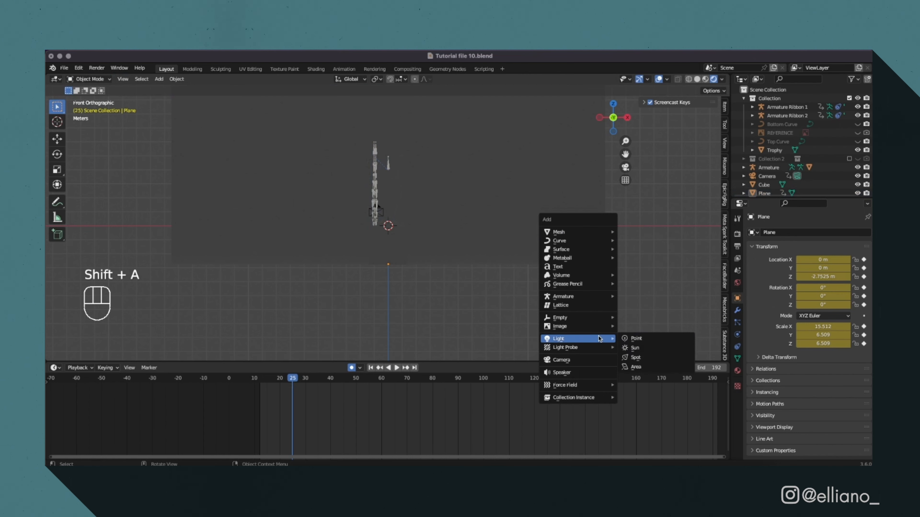
pyautogui.click(643, 347)
pyautogui.press('g')
pyautogui.press('z')
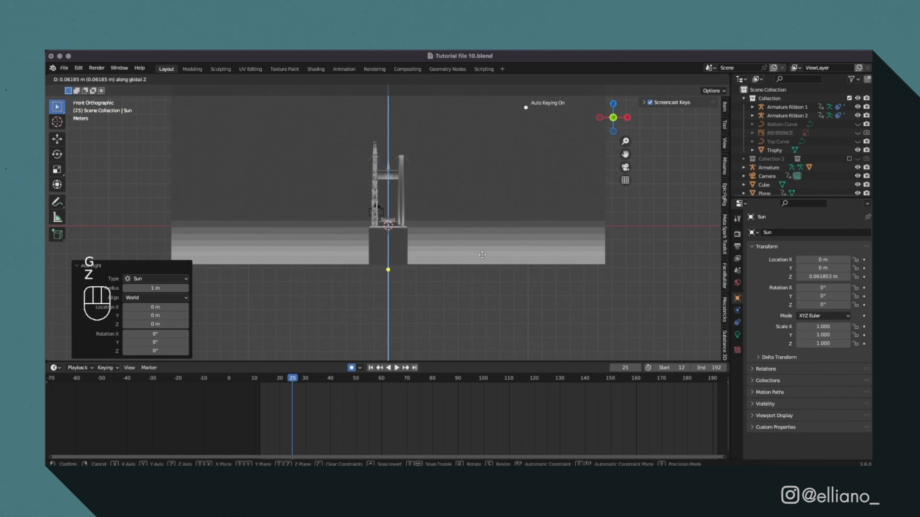
pyautogui.click(488, 172)
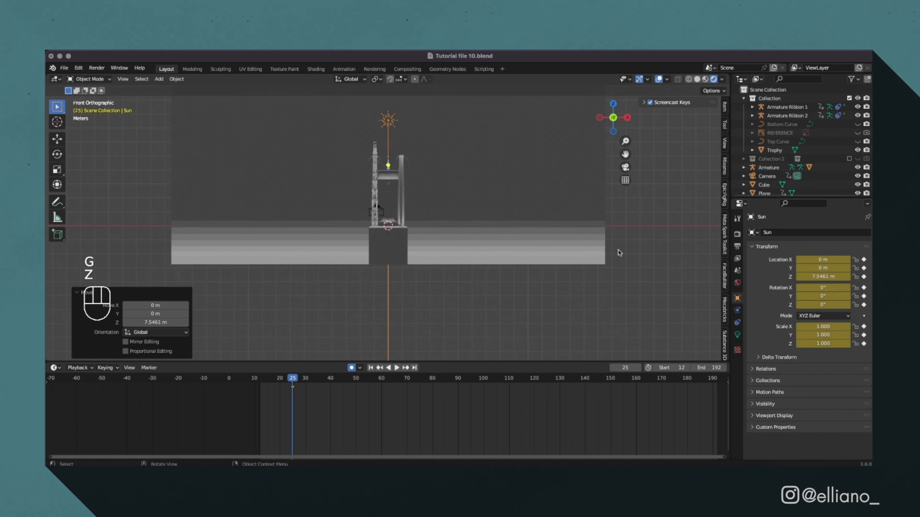
# Set the Sun light's strength to 5 and tilt its beam toward the back wall.
pyautogui.click(738, 335)
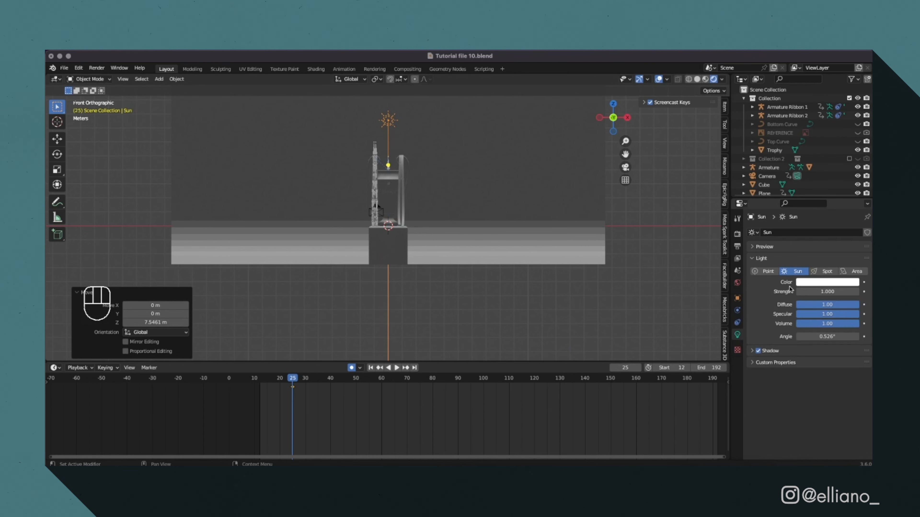
pyautogui.doubleClick(820, 292)
pyautogui.write('5')
pyautogui.press('Return')
pyautogui.moveTo(416, 232); pyautogui.dragTo(557, 221, button='middle')
pyautogui.press('r')
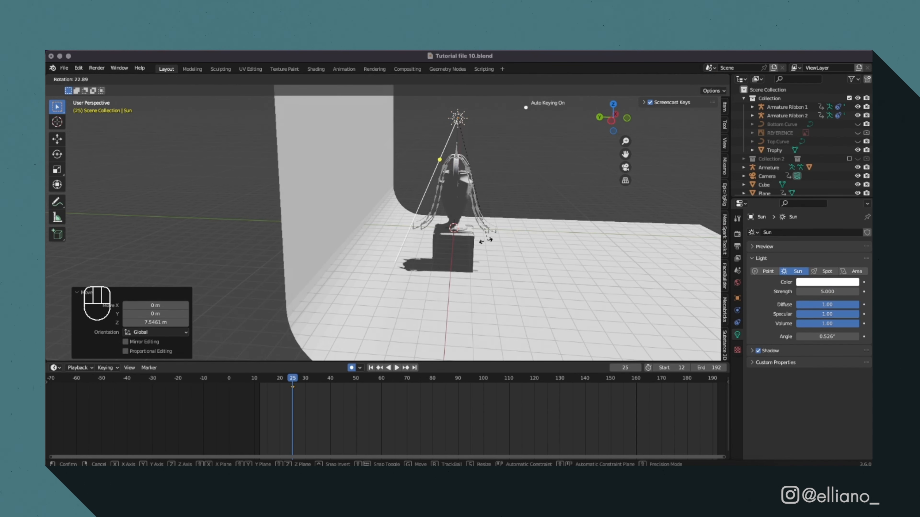
pyautogui.click(543, 232)
pyautogui.doubleClick(820, 292)
# In front view, add an Area light, raise it along Z and move it along X to the trophy's right side.
pyautogui.press('KP_1')
pyautogui.click(516, 318)
pyautogui.hotkey('shift', 'a')
pyautogui.moveTo(516, 313)
pyautogui.click(558, 339)
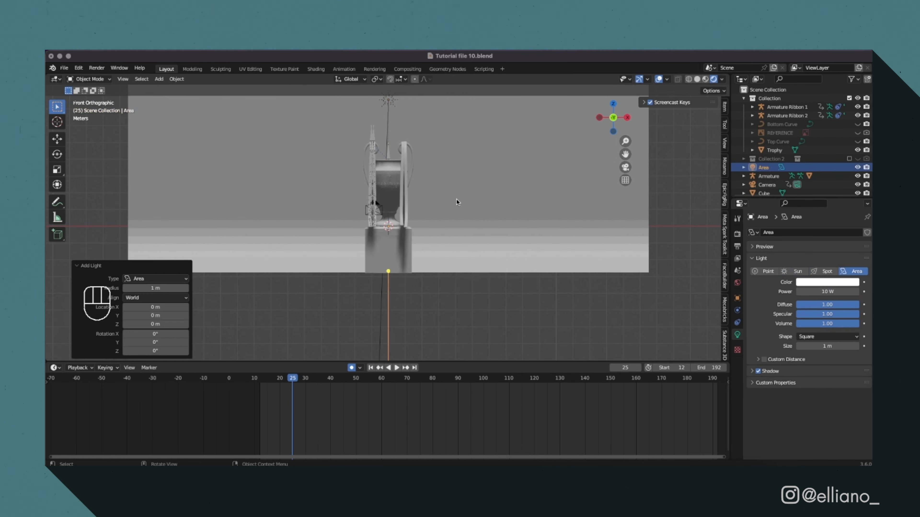
pyautogui.press('g')
pyautogui.press('z')
pyautogui.click(471, 151)
# Move the Area light along Y and rotate it to aim at the trophy, finishing with a 37.8° turn.
pyautogui.press('g')
pyautogui.press('x')
pyautogui.click(528, 156)
pyautogui.press('r')
pyautogui.click(456, 229)
pyautogui.moveTo(456, 232); pyautogui.dragTo(482, 319, button='middle')
pyautogui.press('g')
pyautogui.press('y')
pyautogui.click(456, 335)
pyautogui.press('r')
pyautogui.click(507, 319)
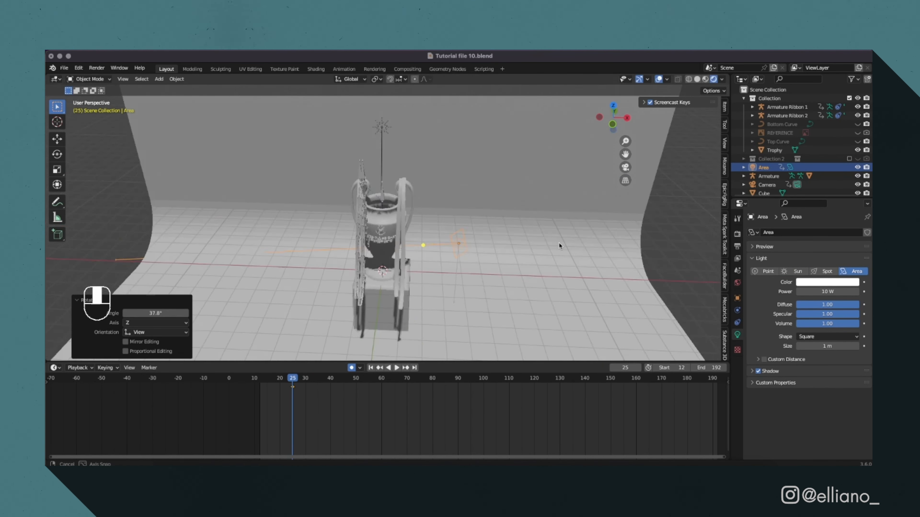
# Convert the Area light to a Point light with 50 W power and shift it along Y.
pyautogui.click(764, 271)
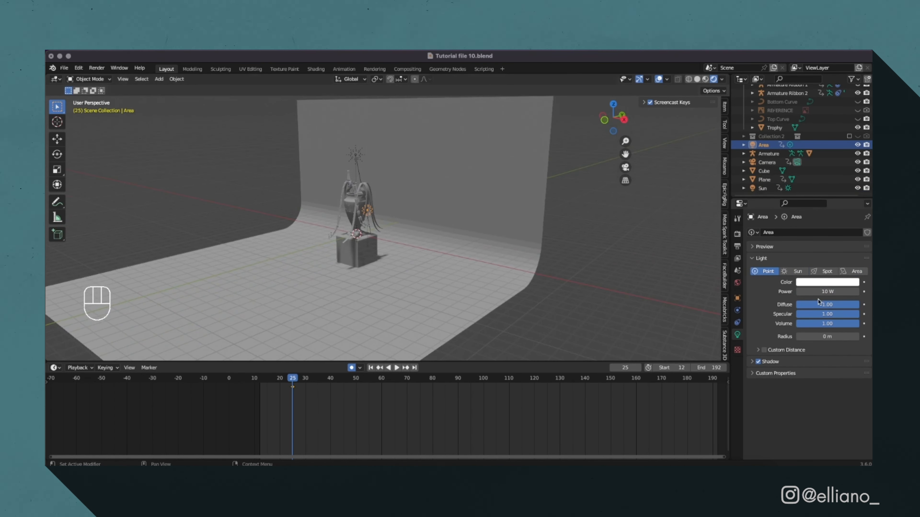
pyautogui.press('g')
pyautogui.press('y')
pyautogui.click(330, 241)
# In front view, duplicate the Point light and move the copy along X to the trophy's left side.
pyautogui.click(624, 119)
pyautogui.click(599, 118)
pyautogui.click(447, 173)
pyautogui.hotkey('shift', 'd')
pyautogui.press('g')
pyautogui.press('x')
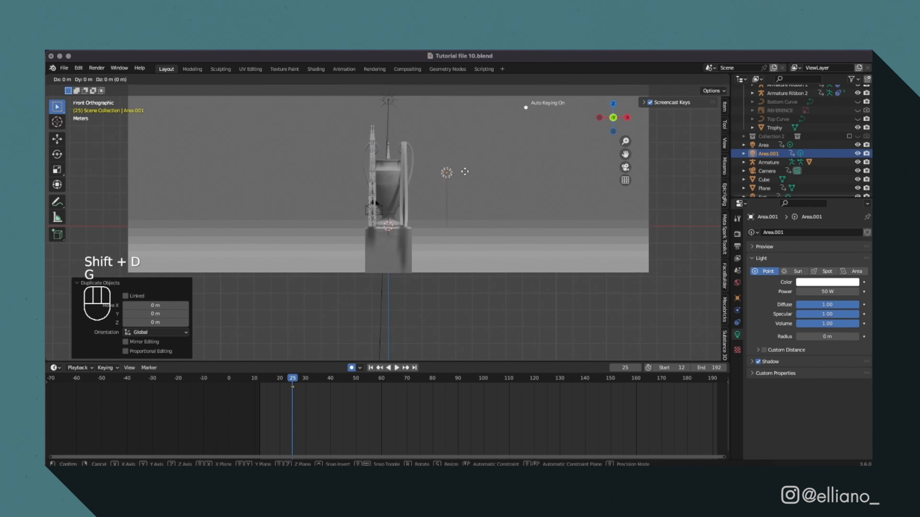
pyautogui.click(337, 173)
# In camera view, duplicate a light and rotate the Area light left of the trophy to aim at it.
pyautogui.click(394, 103)
pyautogui.press('KP_0')
pyautogui.hotkey('shift', 'd')
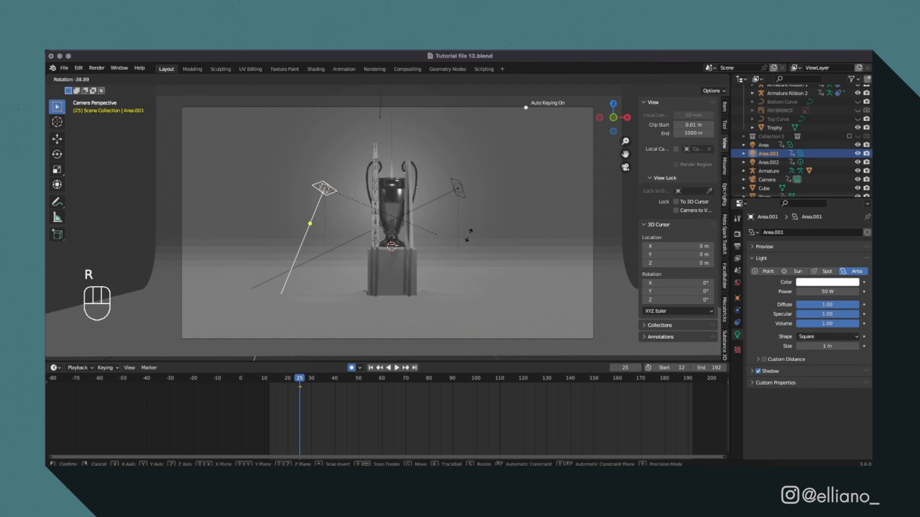
pyautogui.rightClick(565, 236)
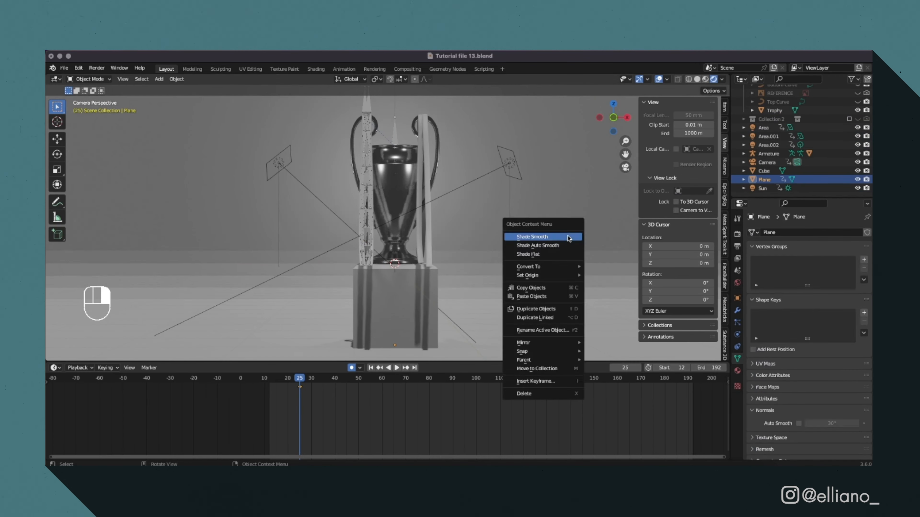
pyautogui.click(567, 236)
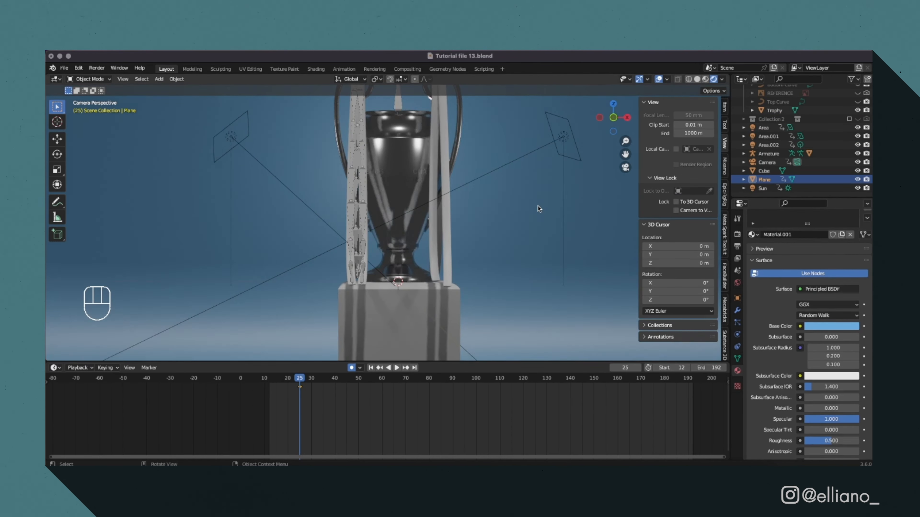
pyautogui.scroll(-5, 789, 311)
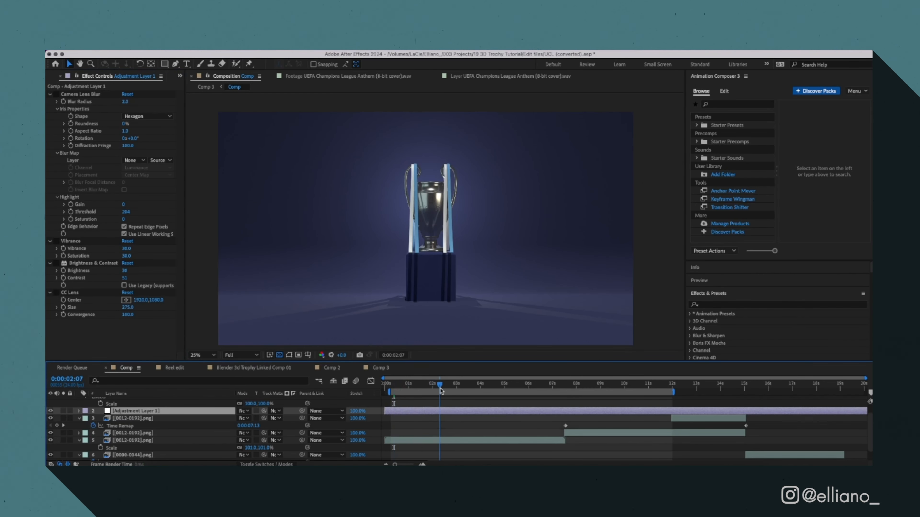
# Switch to After Effects and move the trophy composition's current time to 0:00:02:14.
pyautogui.moveTo(440, 389); pyautogui.dragTo(446, 389)
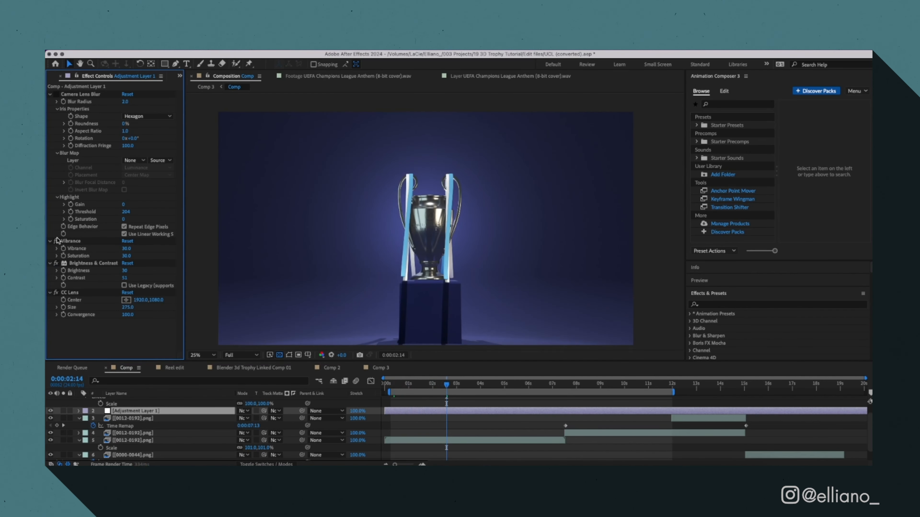